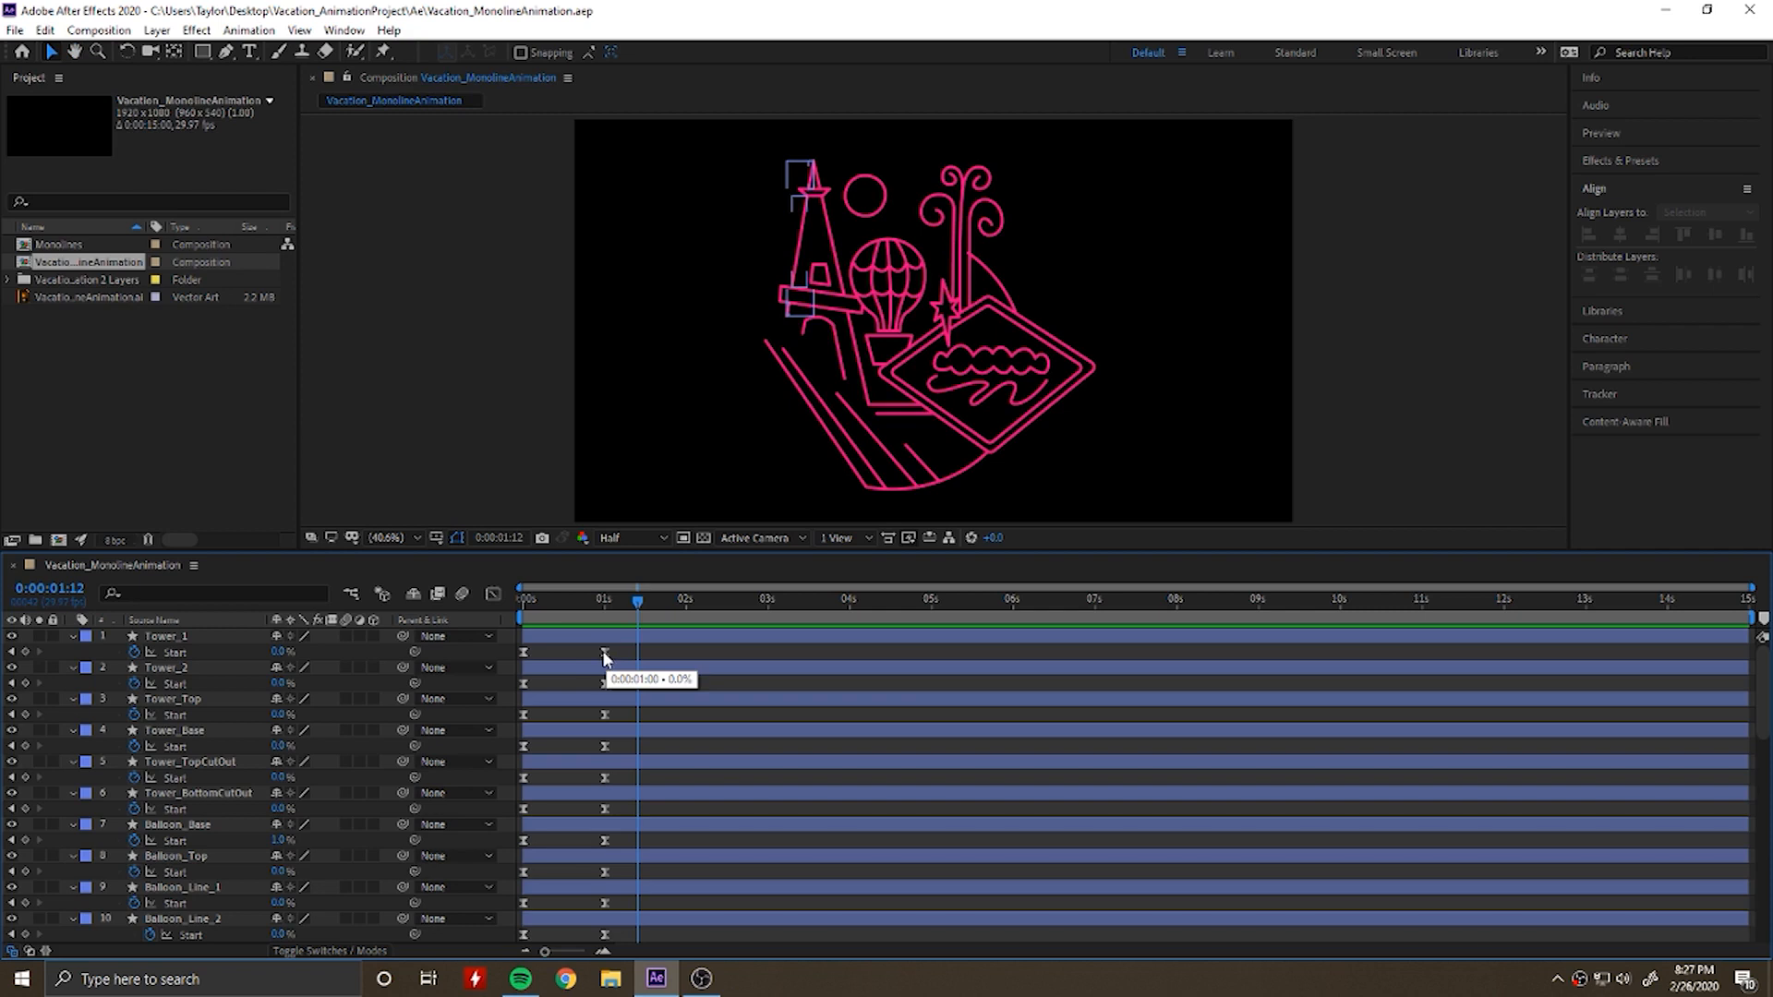
# Step: Move the ending Start keyframes of Tower_1 and Tower_2 together to about 2.5 seconds and preview the animation from the beginning
pyautogui.click(605, 653)
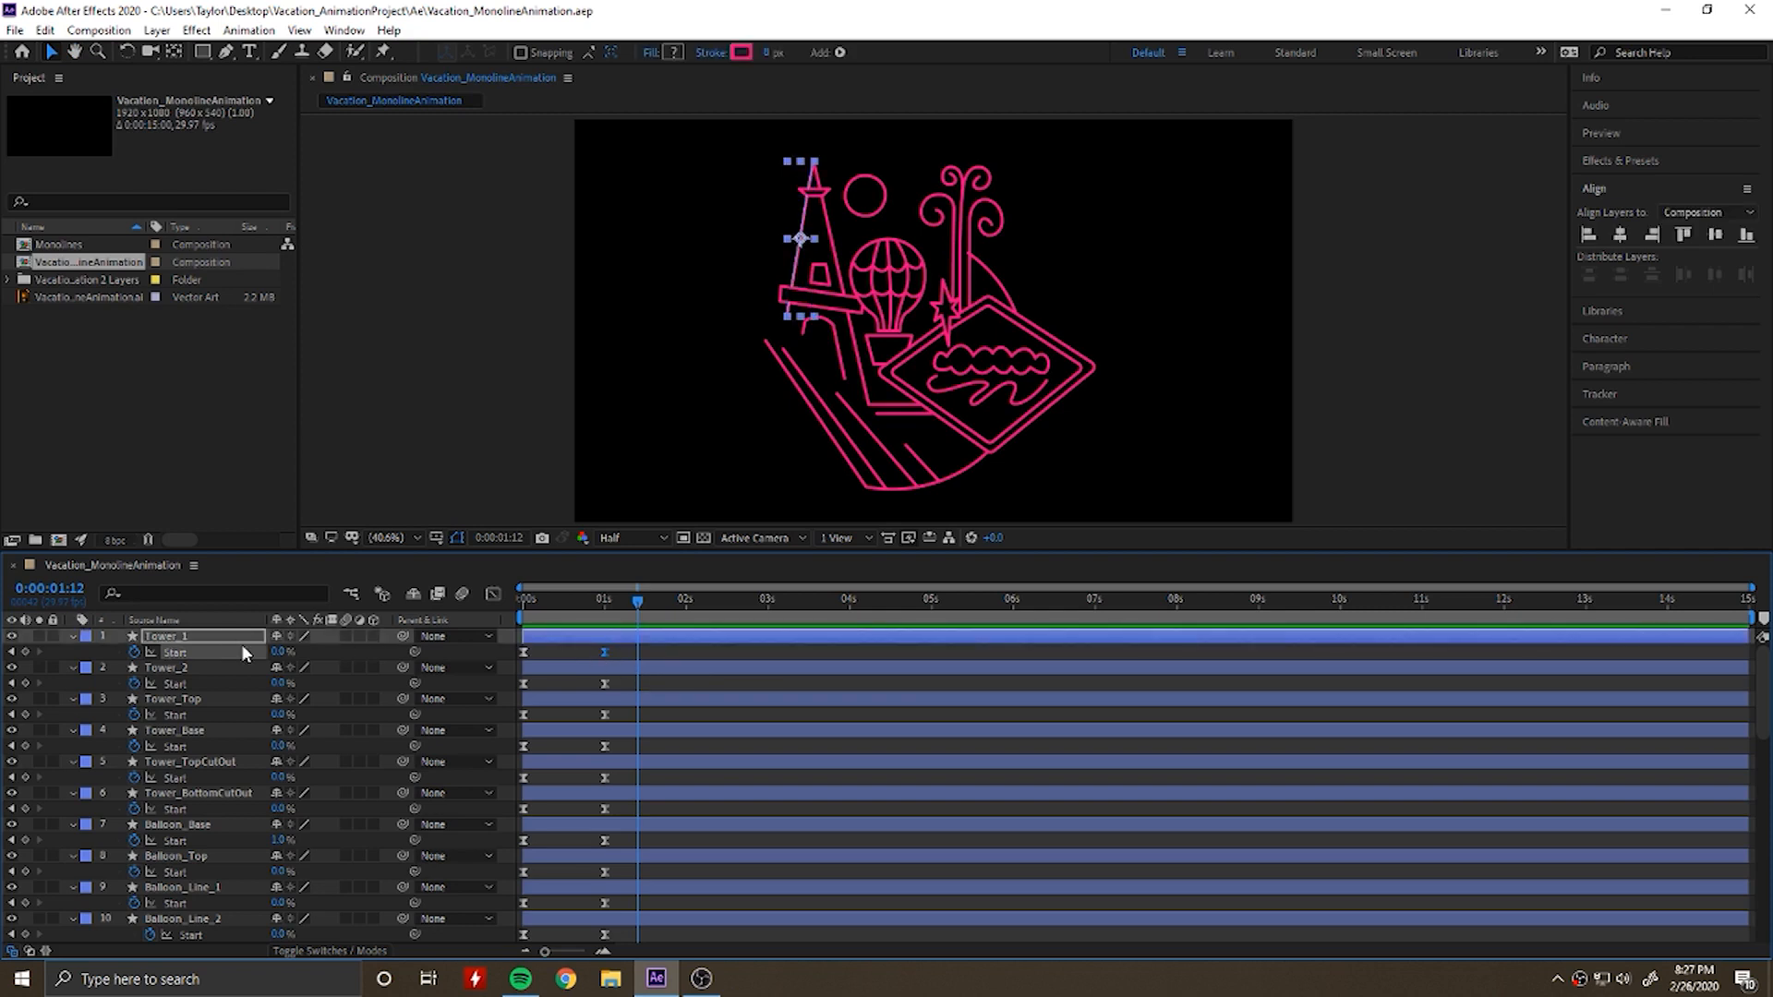
pyautogui.keyDown('shift'); pyautogui.click(604, 683); pyautogui.keyUp('shift')
pyautogui.moveTo(606, 661); pyautogui.dragTo(724, 669)
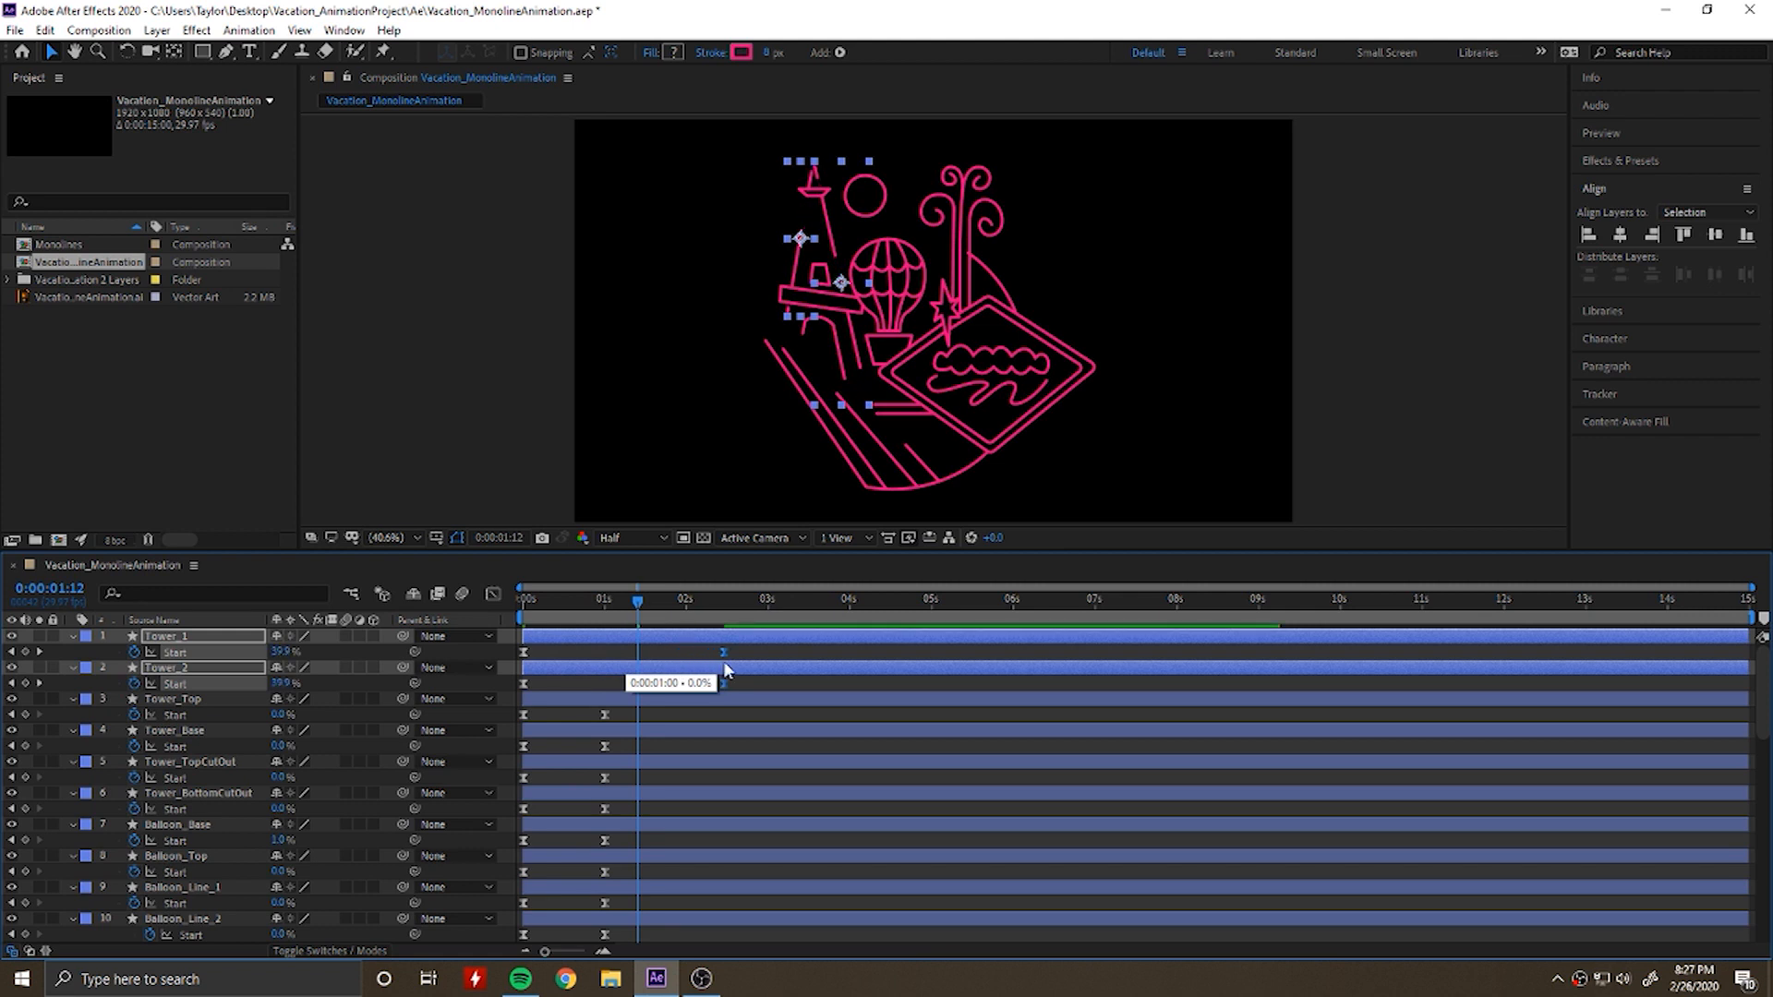
pyautogui.moveTo(638, 602); pyautogui.dragTo(524, 617)
pyautogui.press('space')
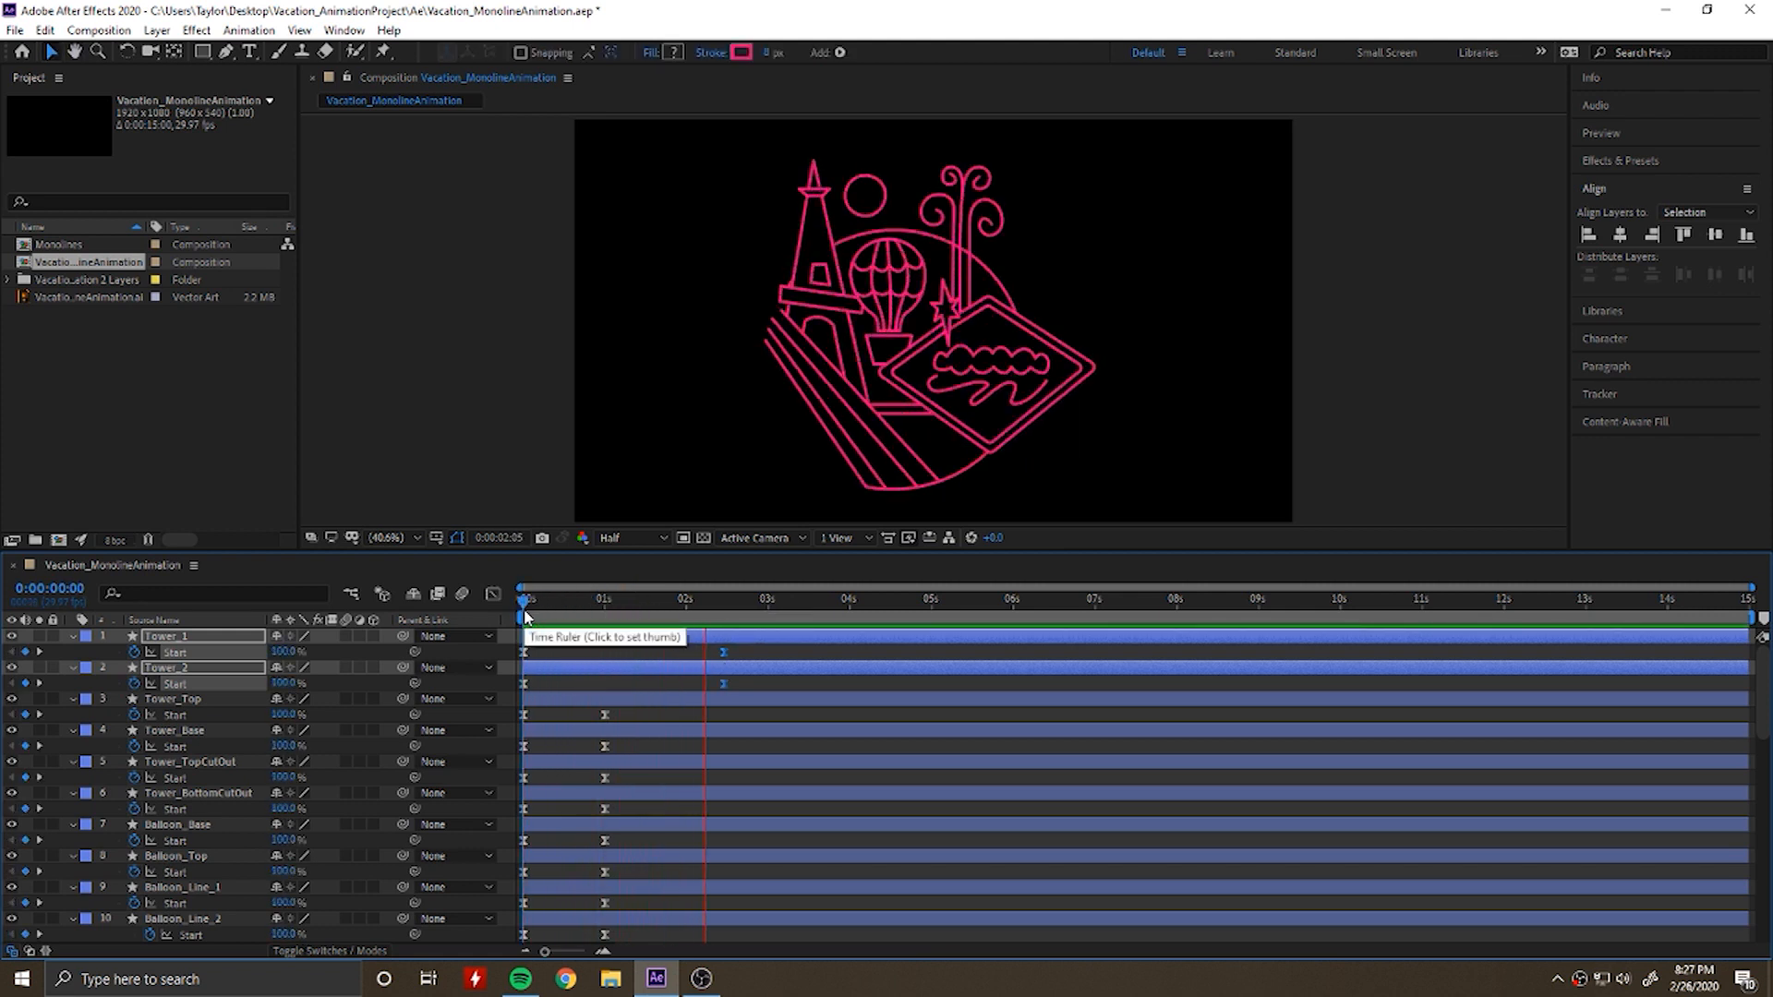
pyautogui.press('space')
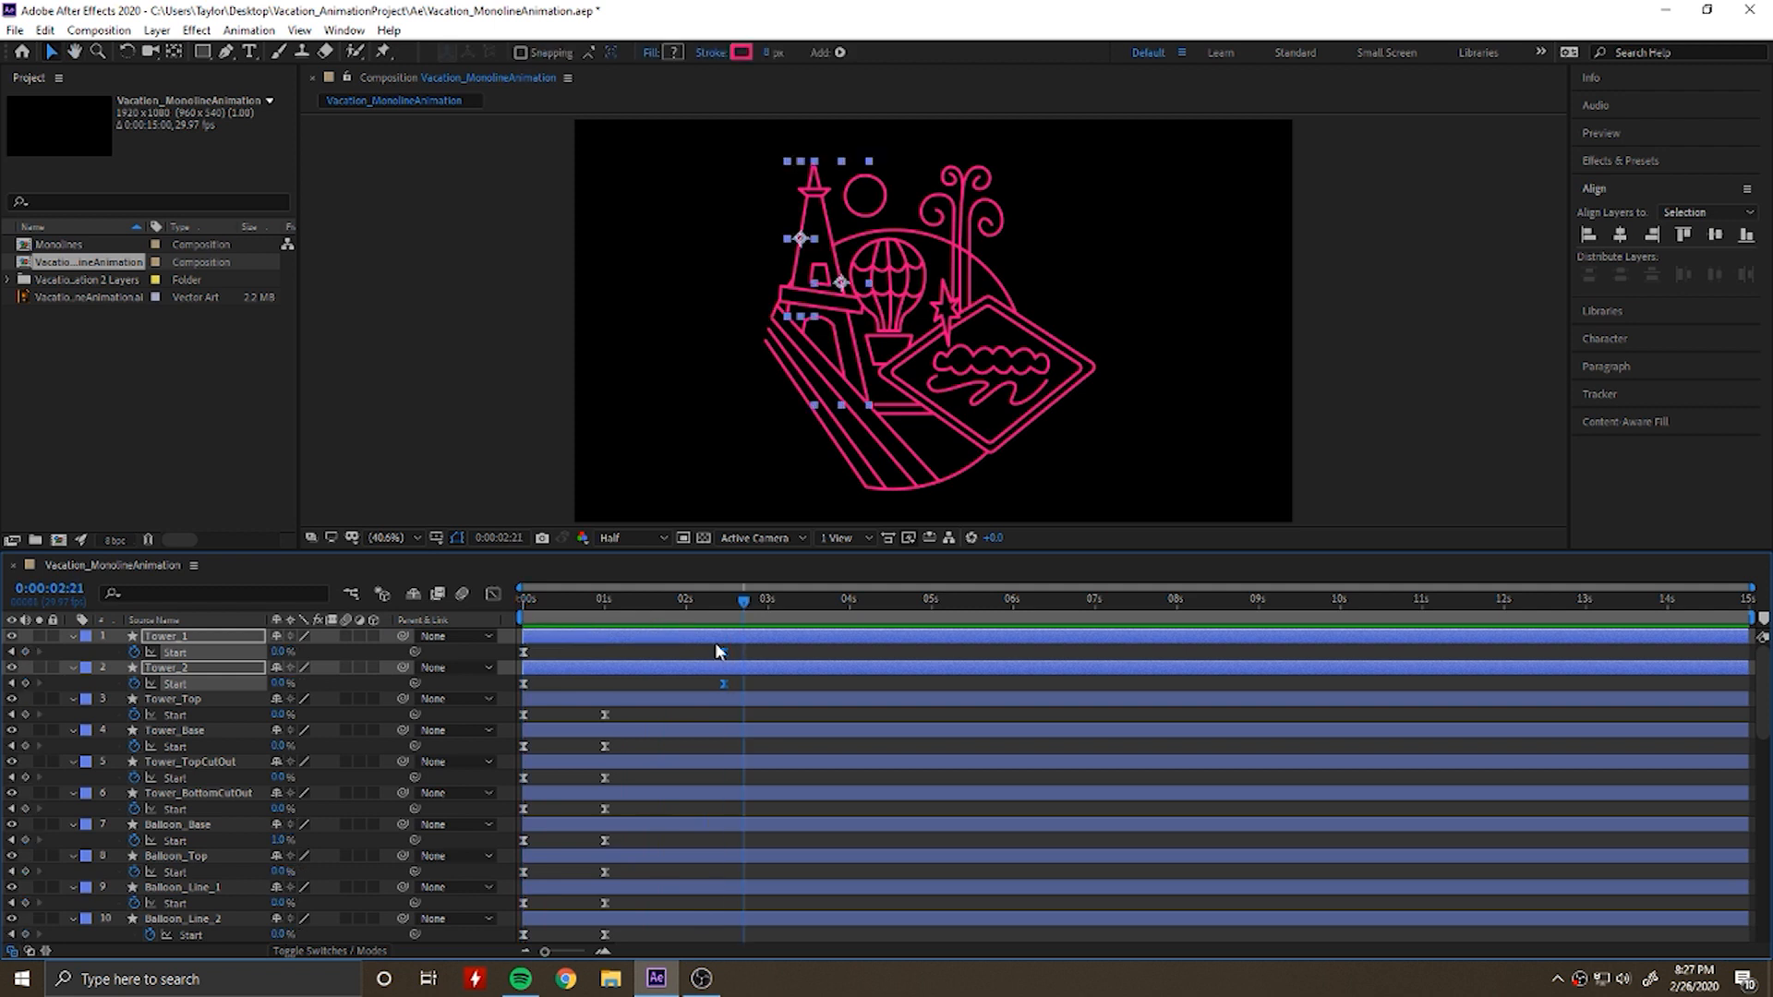
# Step: Move the ending Start keyframes of Tower_Top to about 2 seconds and Tower_Base to about 1.8 seconds, and preview the timing
pyautogui.moveTo(597, 636); pyautogui.dragTo(593, 637)
pyautogui.click(605, 616)
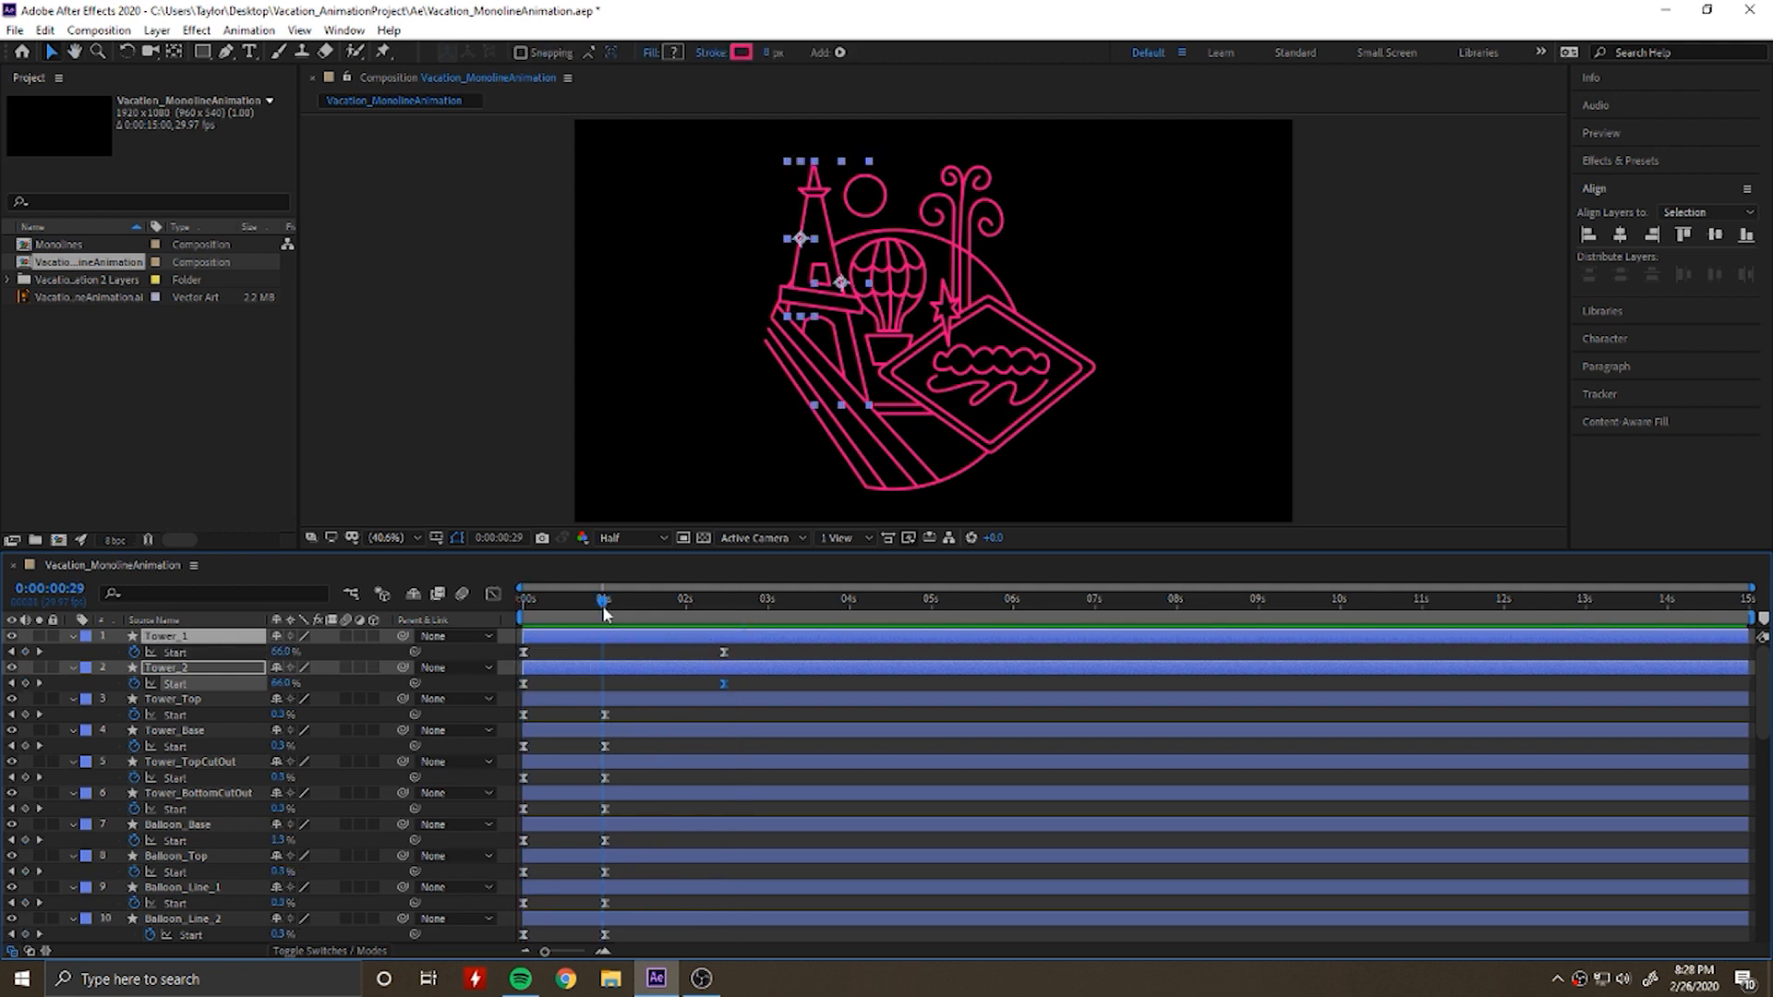
pyautogui.click(604, 715)
pyautogui.keyDown('shift'); pyautogui.click(605, 746); pyautogui.keyUp('shift')
pyautogui.moveTo(605, 716); pyautogui.dragTo(690, 717)
pyautogui.press('space')
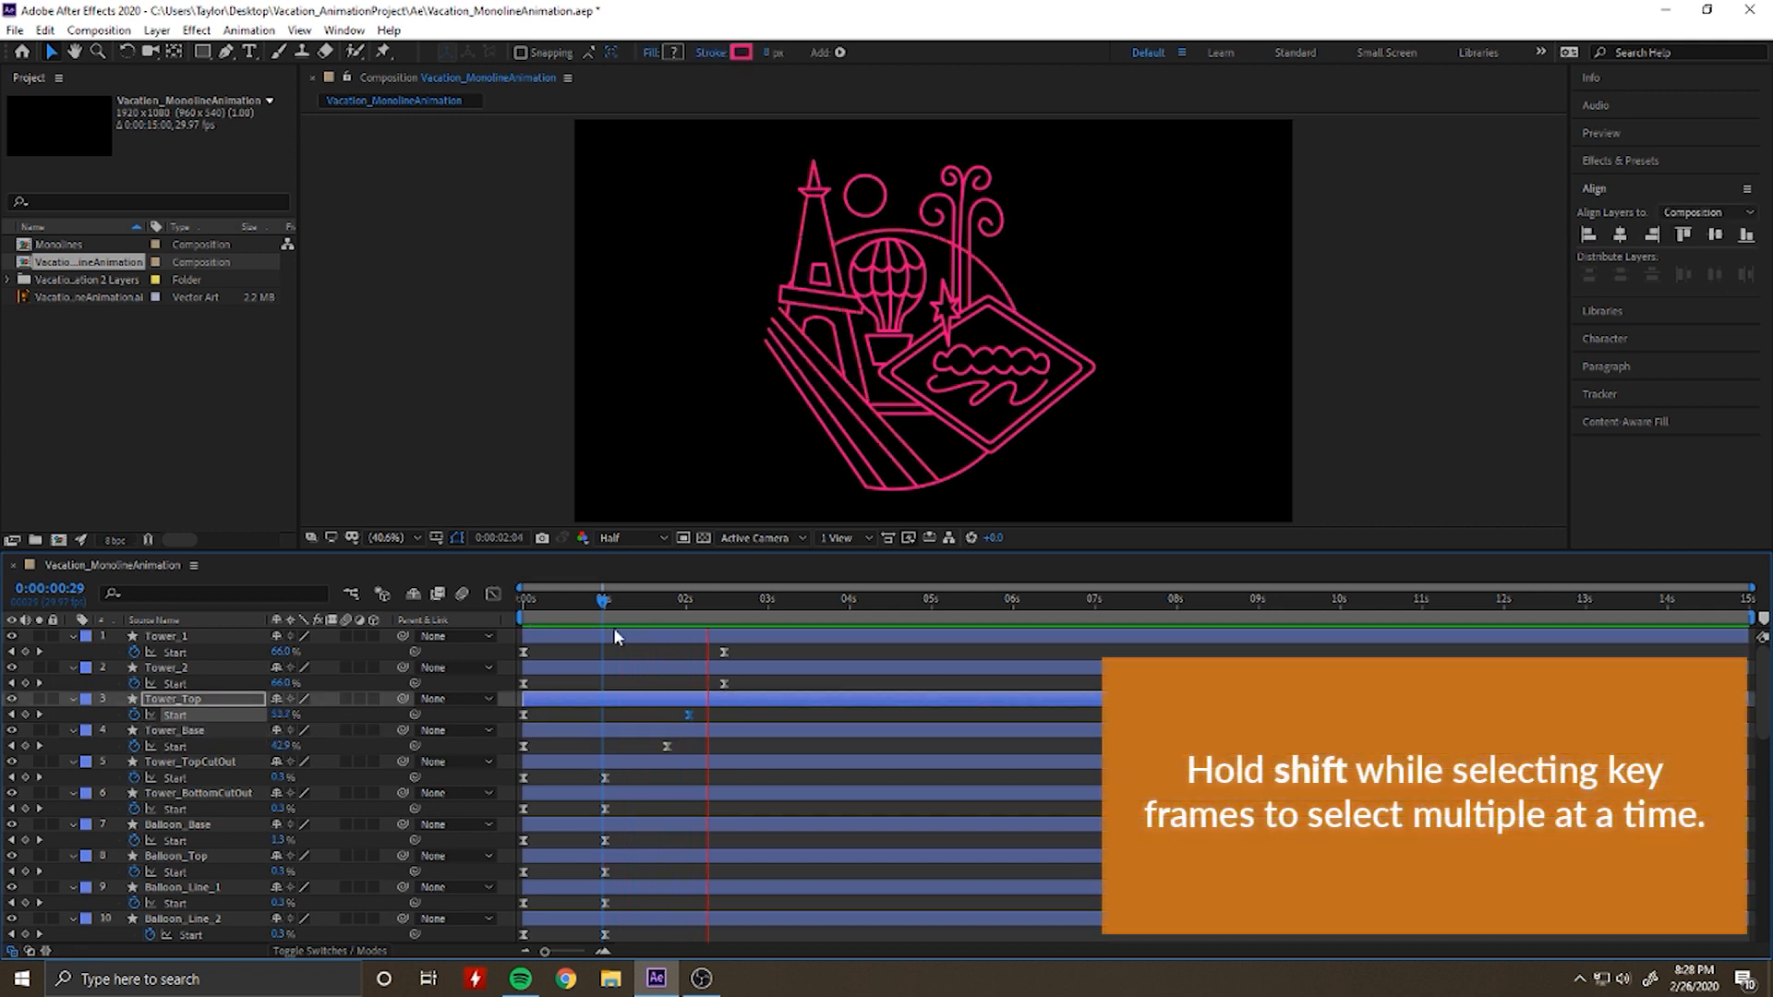
# Step: Move the ending Start keyframes of Tower_TopCutOut to about 2.7 seconds and Tower_BottomCutOut to about 2.4 seconds
pyautogui.click(605, 777)
pyautogui.moveTo(605, 781); pyautogui.dragTo(740, 773)
pyautogui.moveTo(605, 809); pyautogui.dragTo(734, 806)
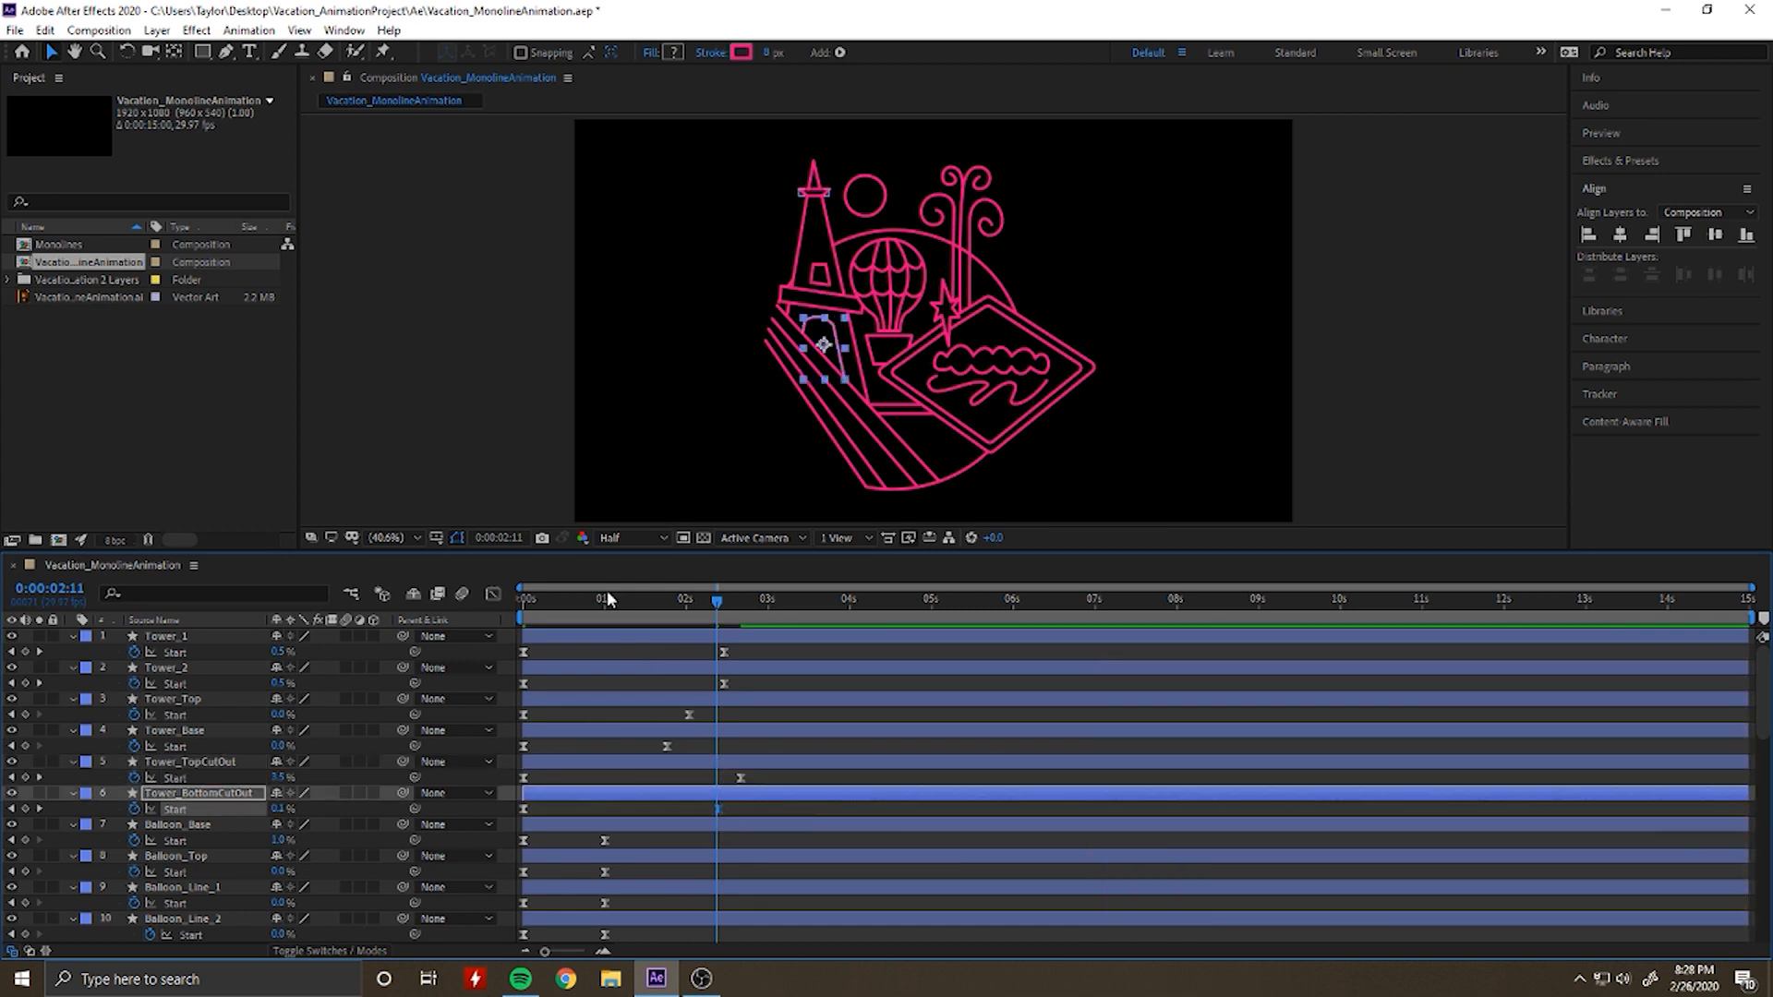
pyautogui.moveTo(607, 593); pyautogui.dragTo(499, 606)
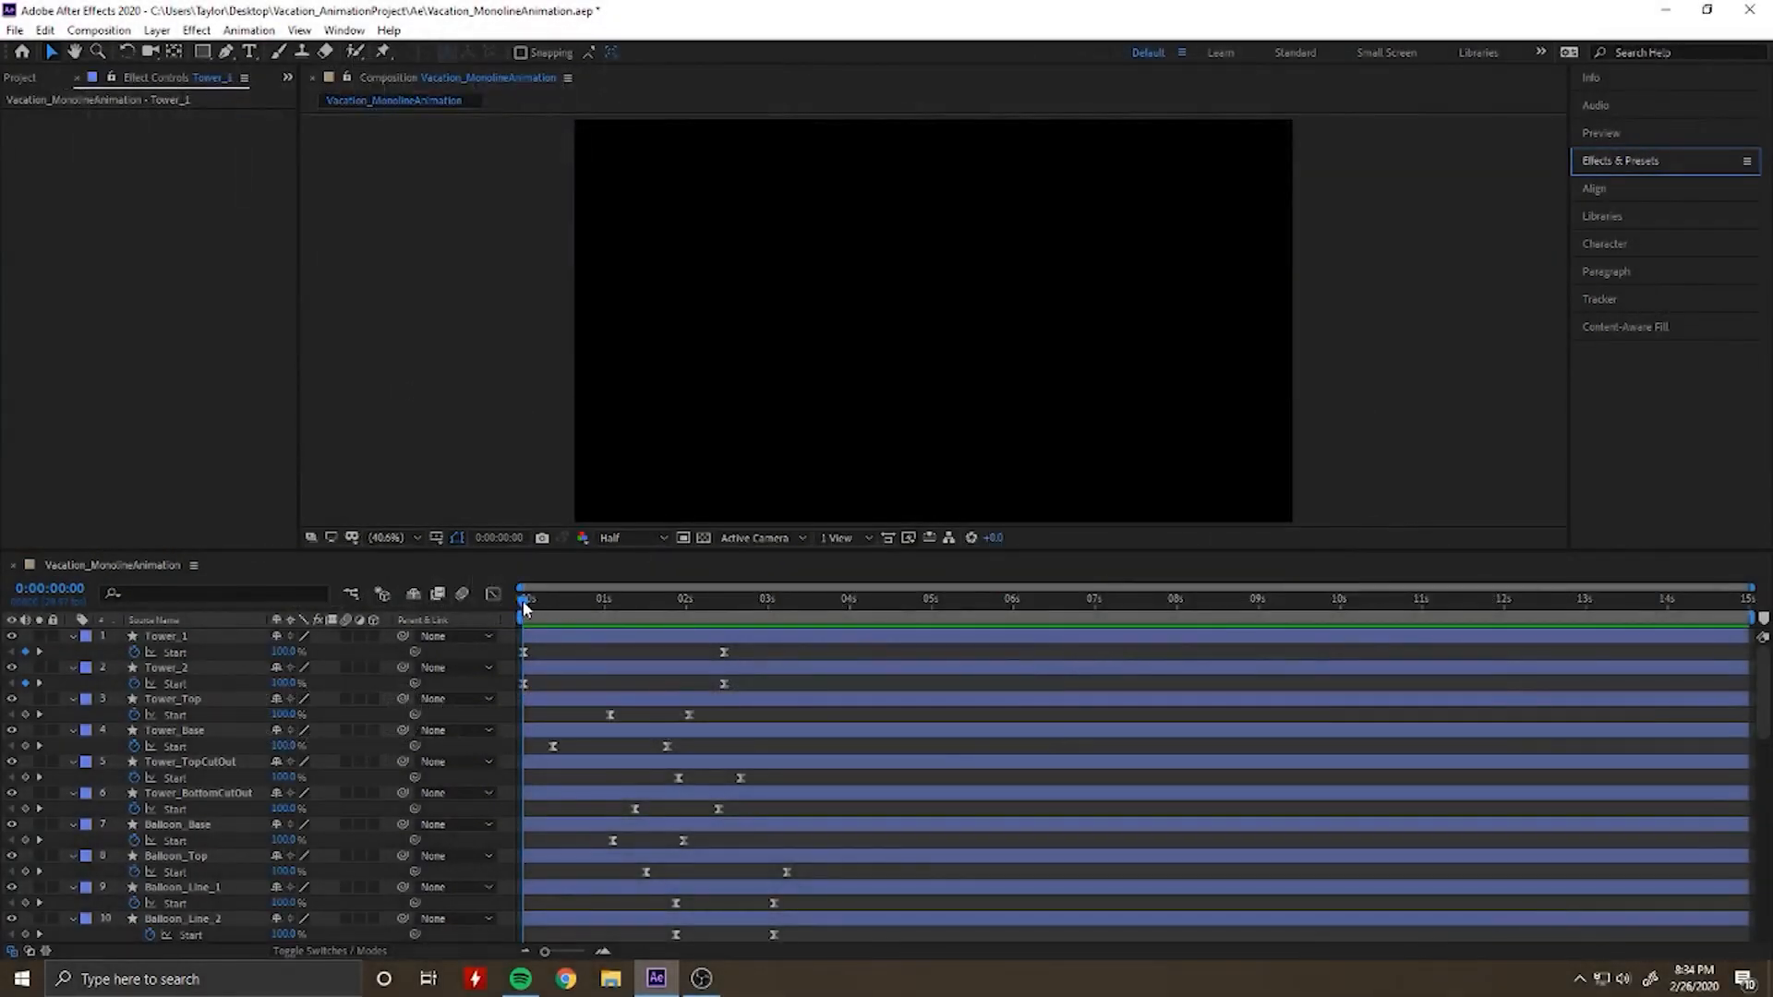
# Step: Scrub the animation to 0:00:05:08, find the Fill effect by searching for "fill", and apply it to the Tower_1 layer
pyautogui.moveTo(546, 606)
pyautogui.mouseDown()
pyautogui.moveTo(717, 610)
pyautogui.moveTo(785, 651)
pyautogui.moveTo(955, 680)
pyautogui.mouseUp()
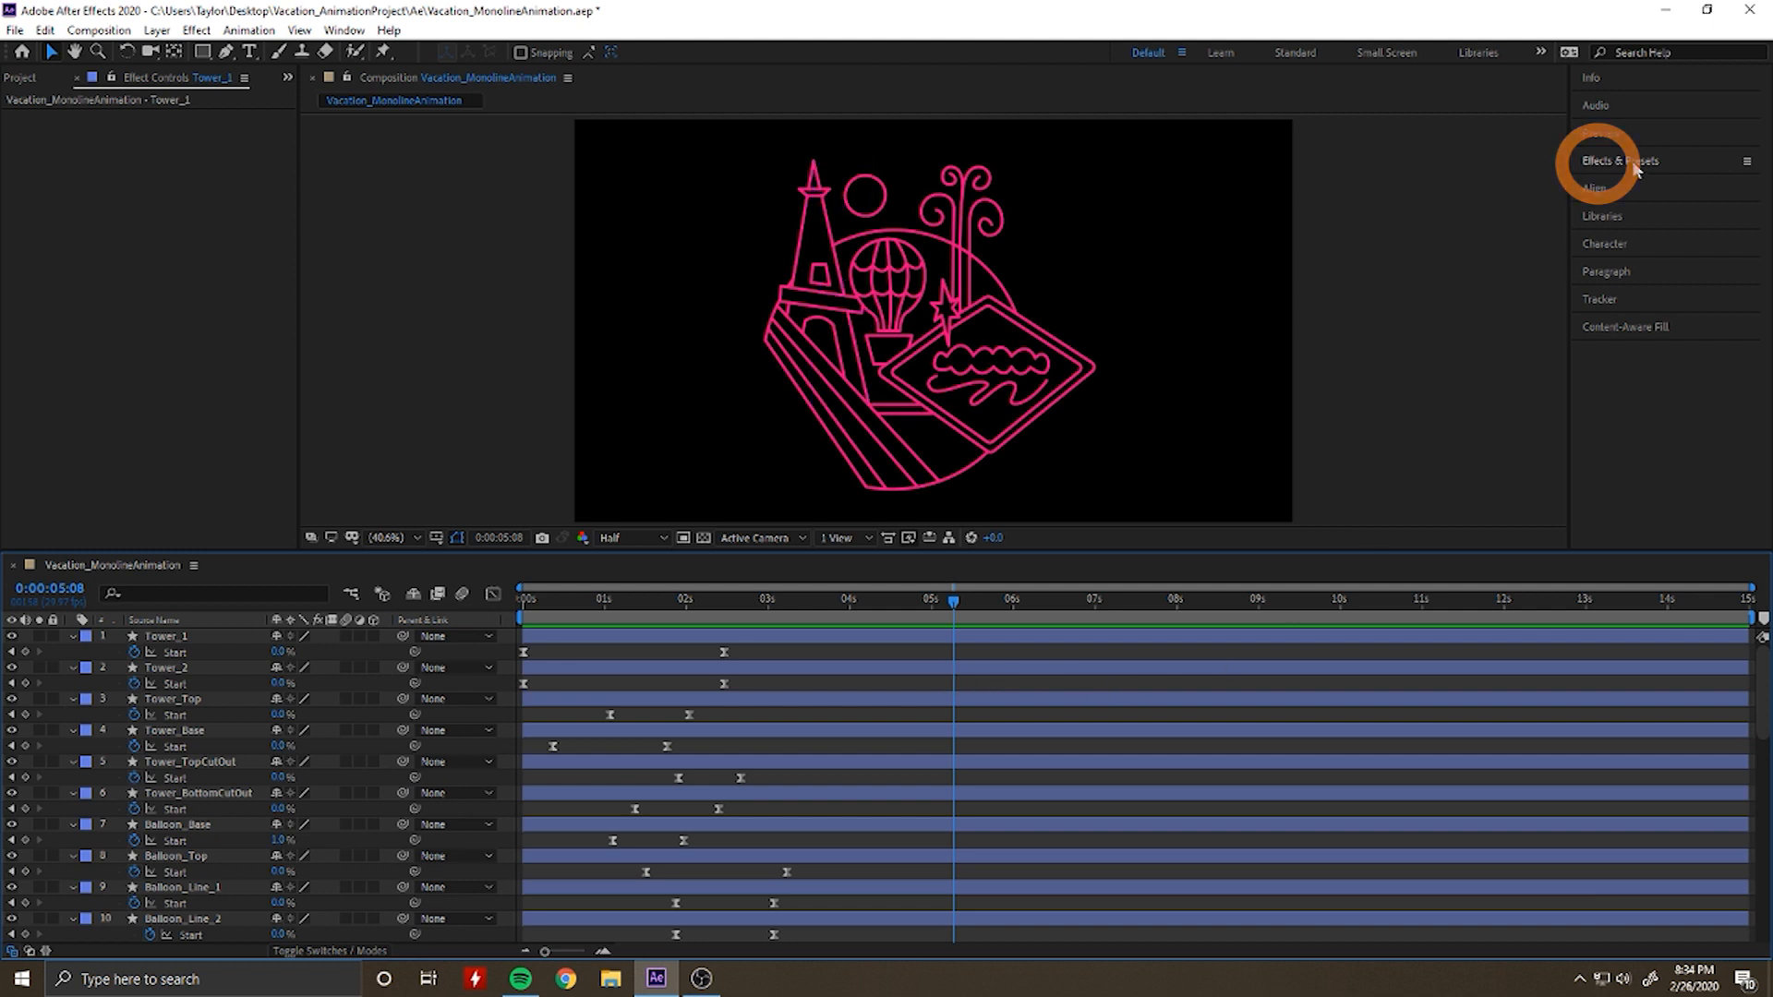
pyautogui.click(1634, 164)
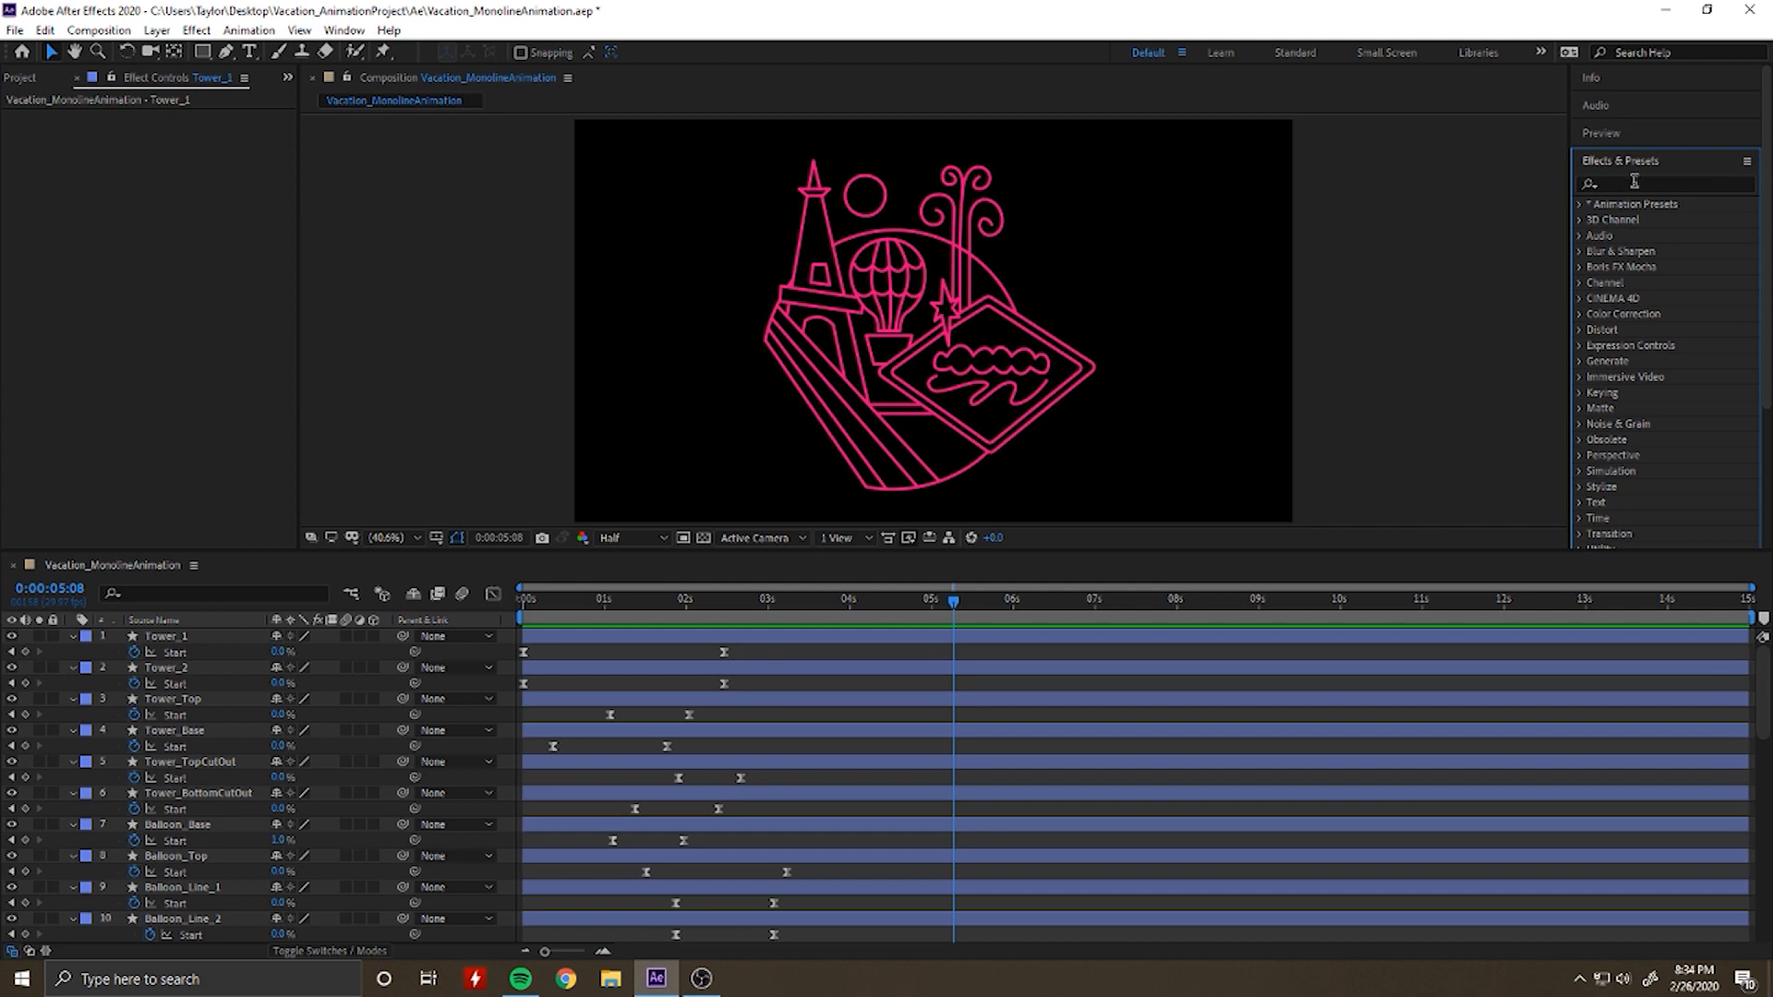
pyautogui.click(1634, 181)
pyautogui.write('fill')
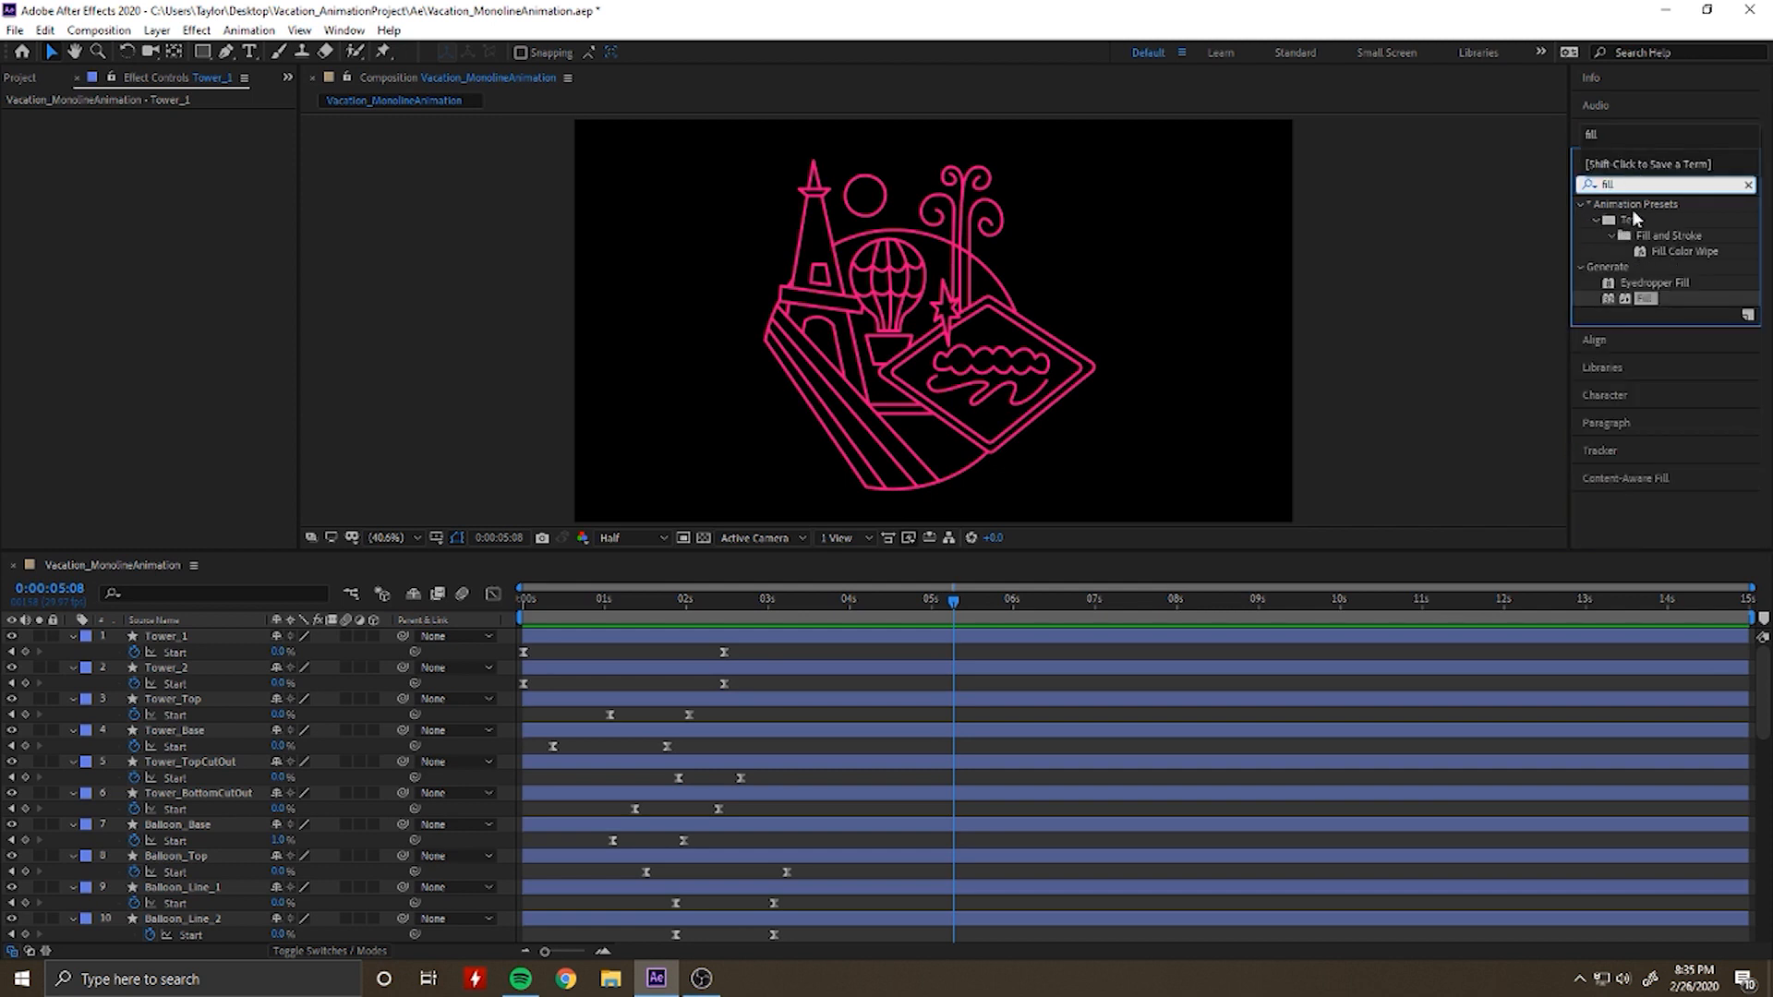
pyautogui.click(1668, 303)
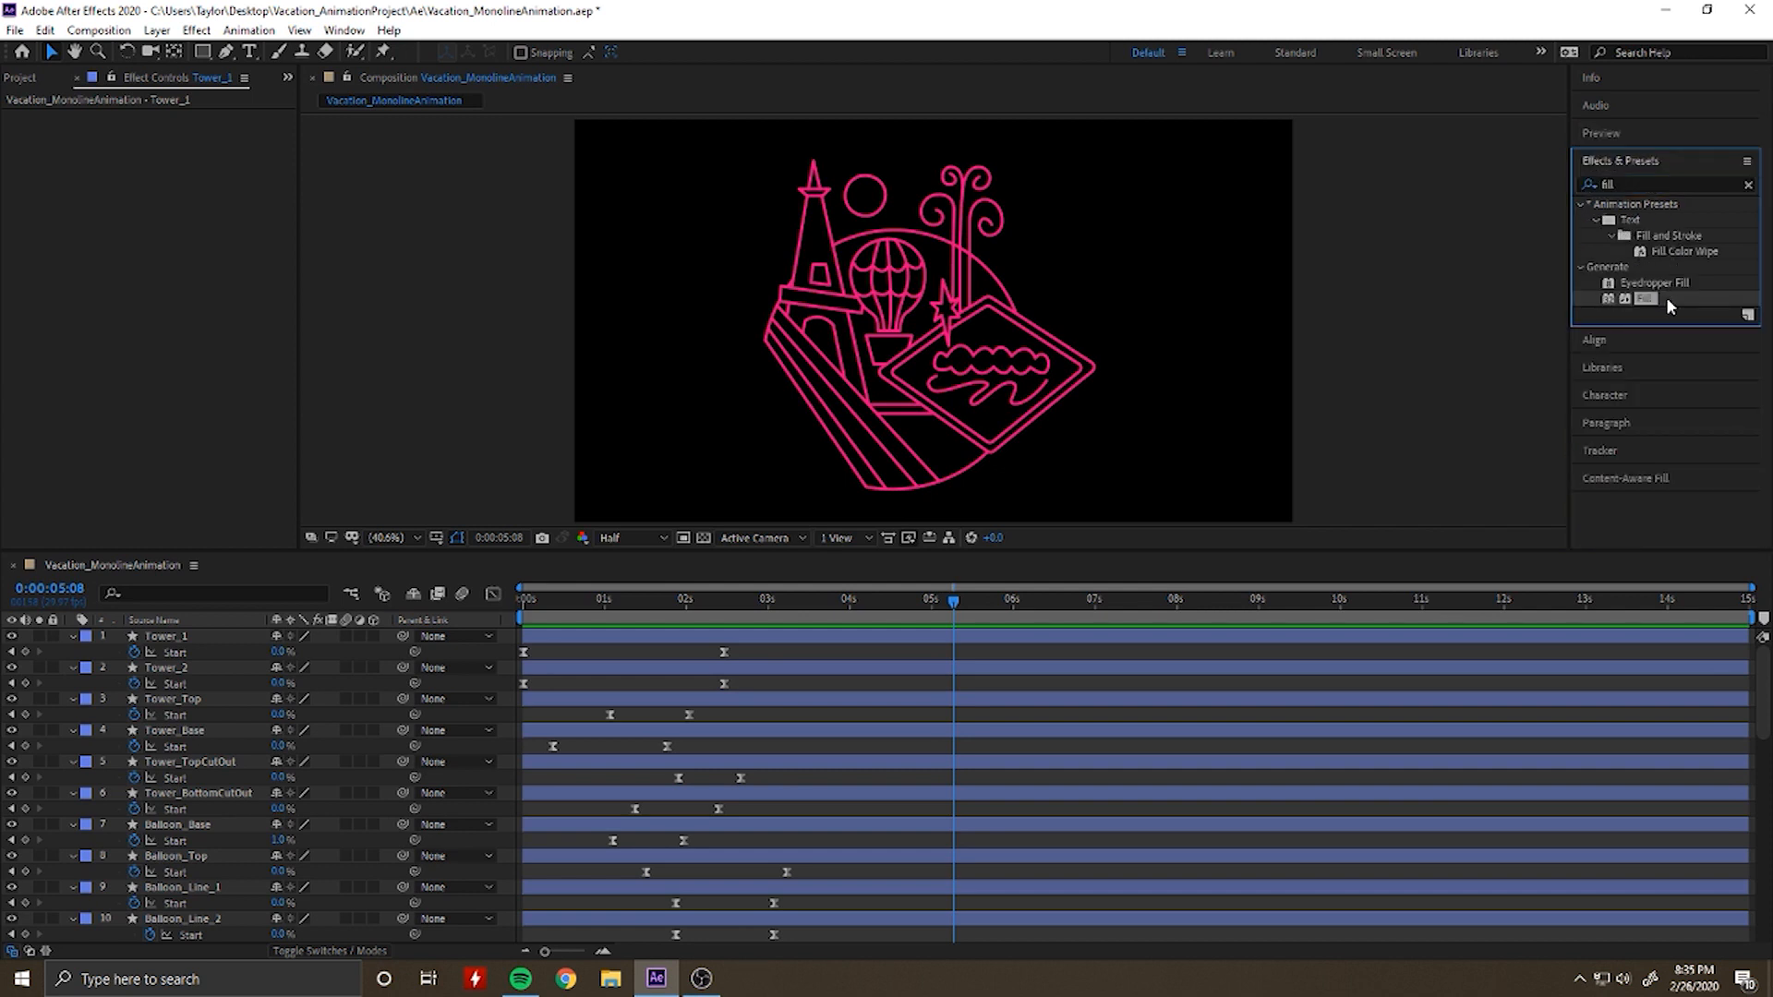
pyautogui.moveTo(1677, 304); pyautogui.dragTo(181, 639)
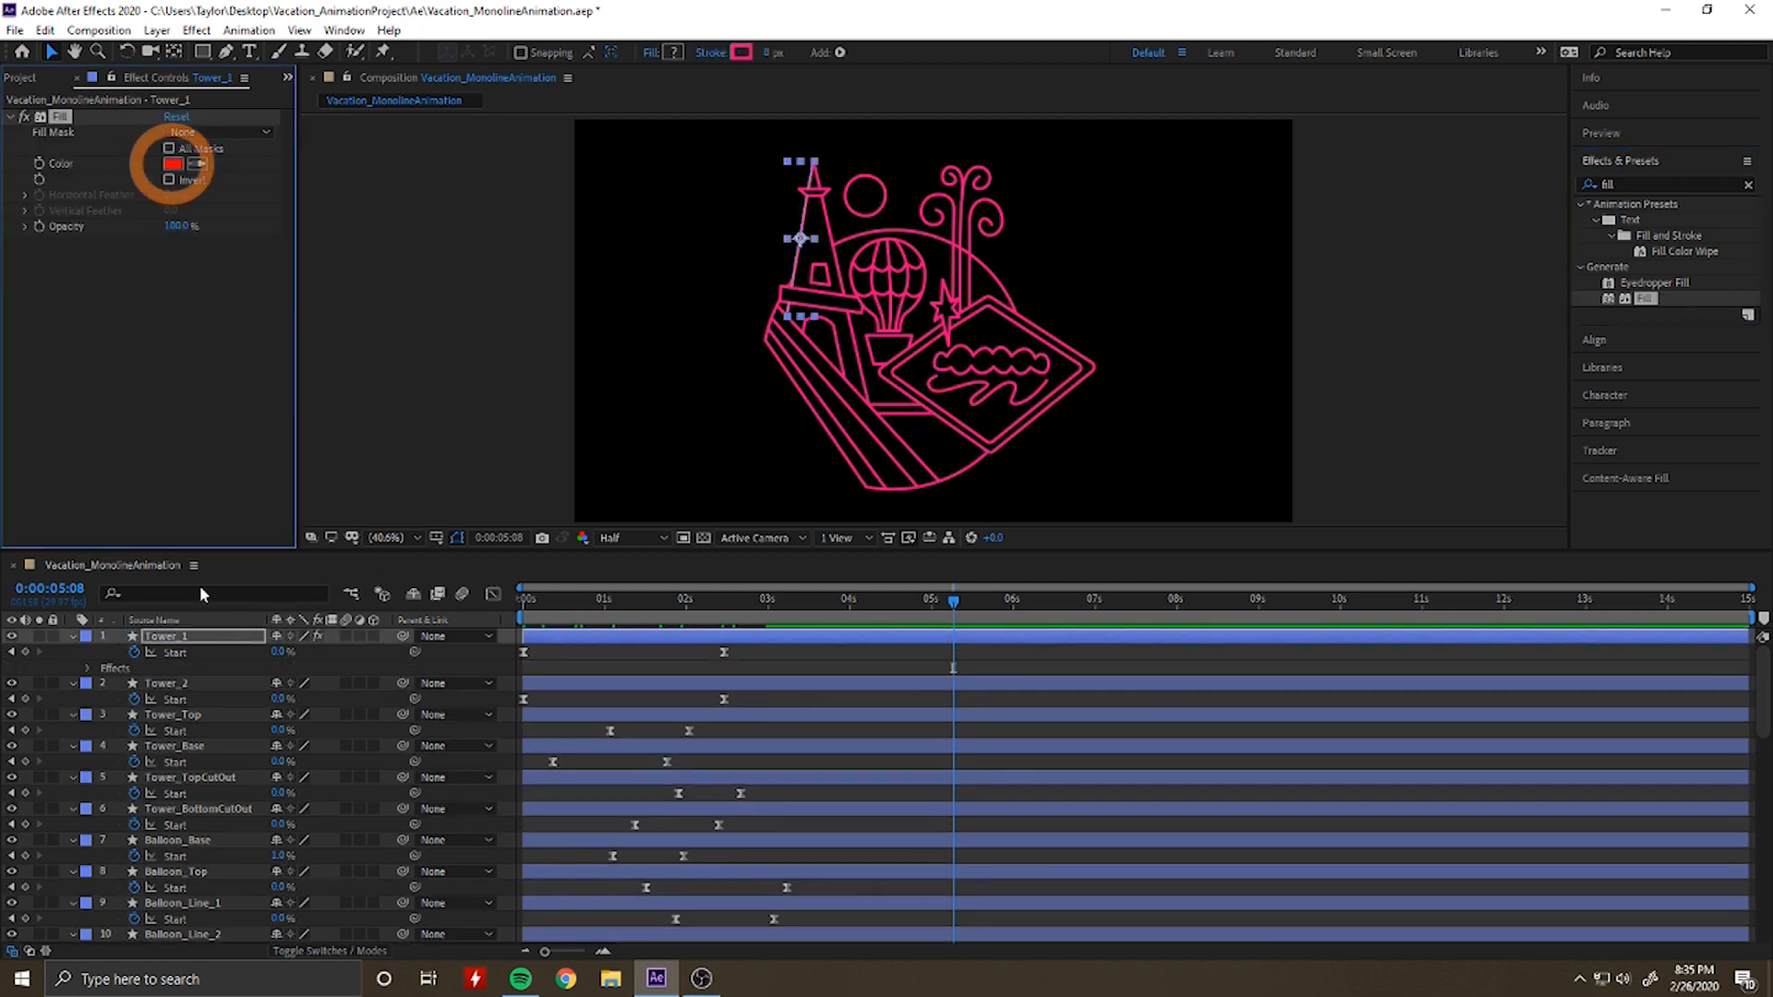
# Step: Try orange shades for Tower_1's Fill colour and set it to the grey 777777
pyautogui.click(174, 162)
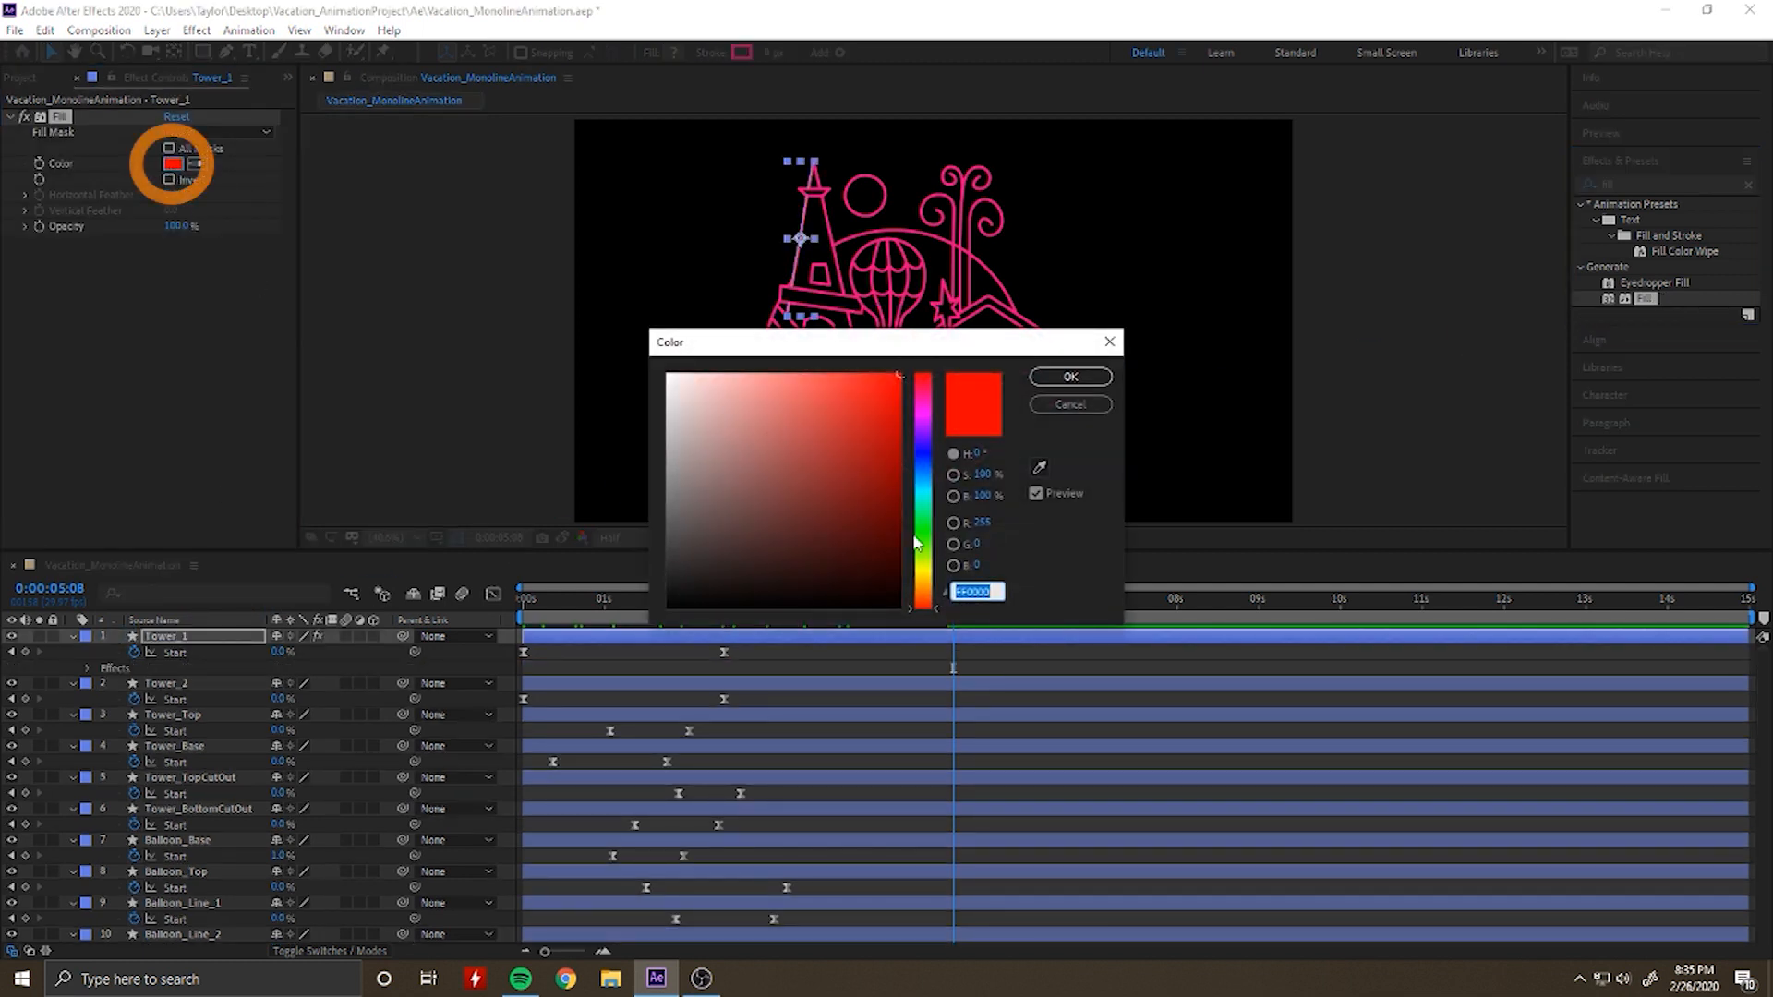
pyautogui.moveTo(930, 584); pyautogui.dragTo(928, 585)
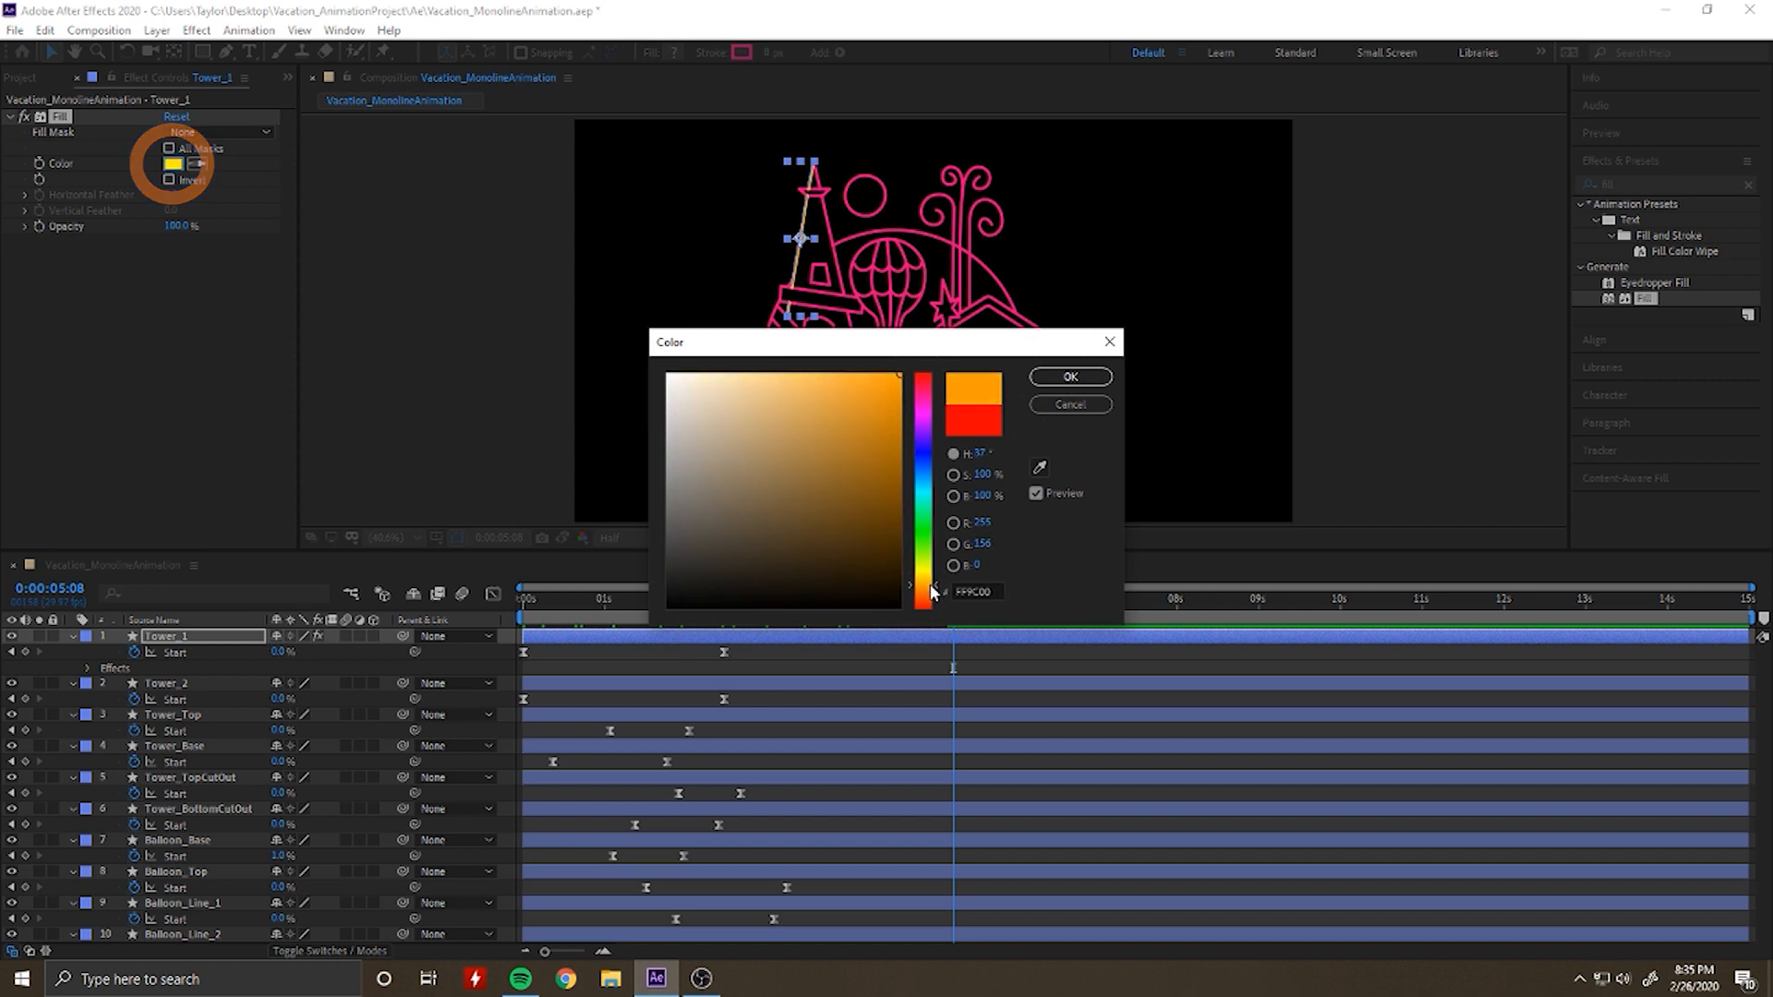
pyautogui.moveTo(896, 372); pyautogui.dragTo(897, 386)
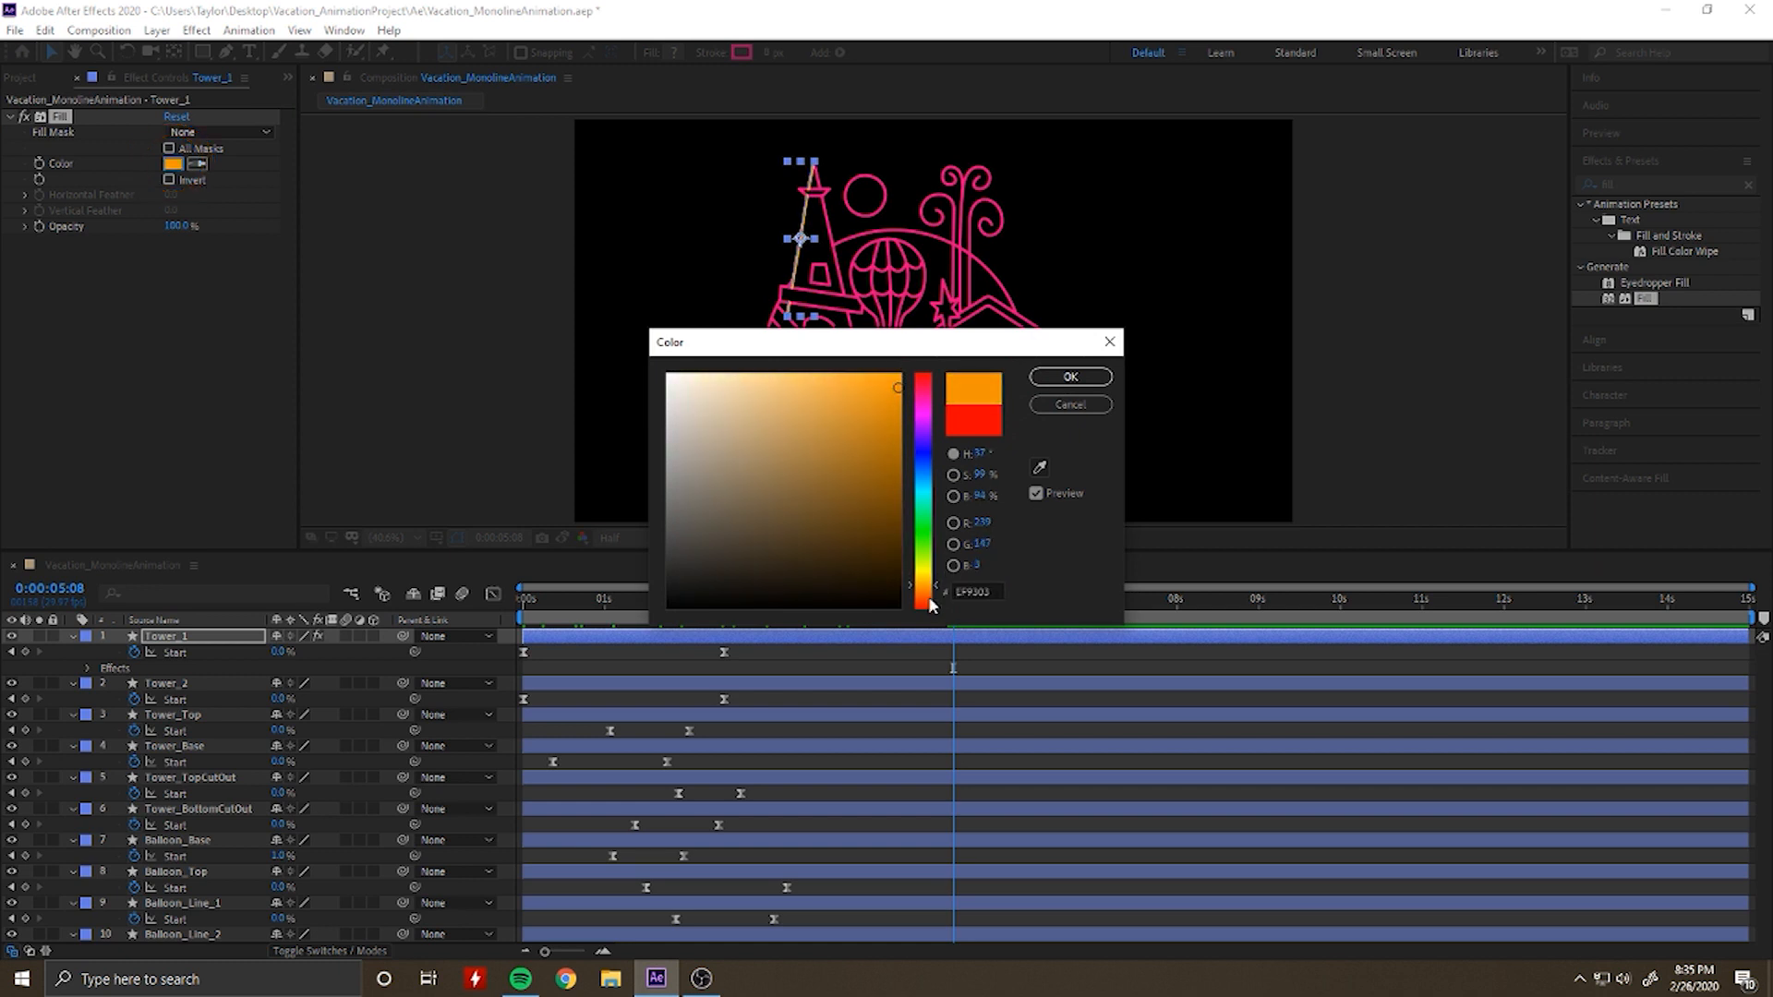
pyautogui.moveTo(931, 586); pyautogui.dragTo(932, 582)
pyautogui.moveTo(774, 578)
pyautogui.mouseDown()
pyautogui.moveTo(662, 558)
pyautogui.moveTo(666, 499)
pyautogui.mouseUp()
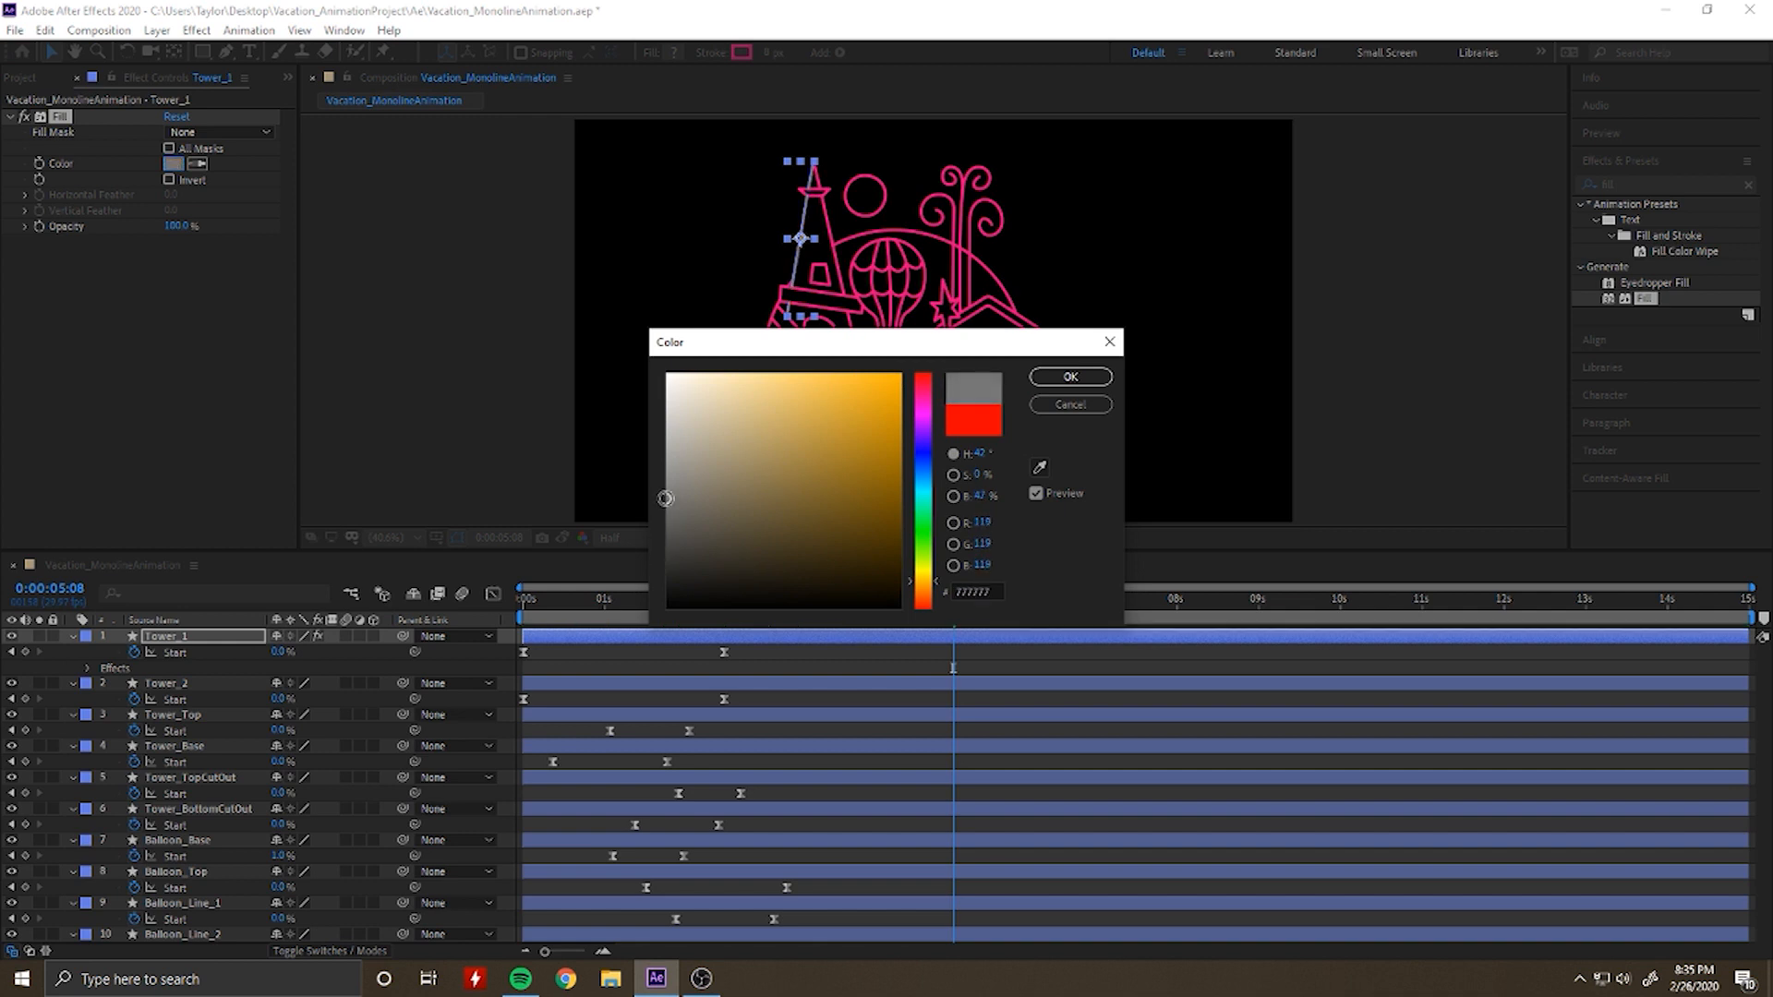
pyautogui.click(1068, 378)
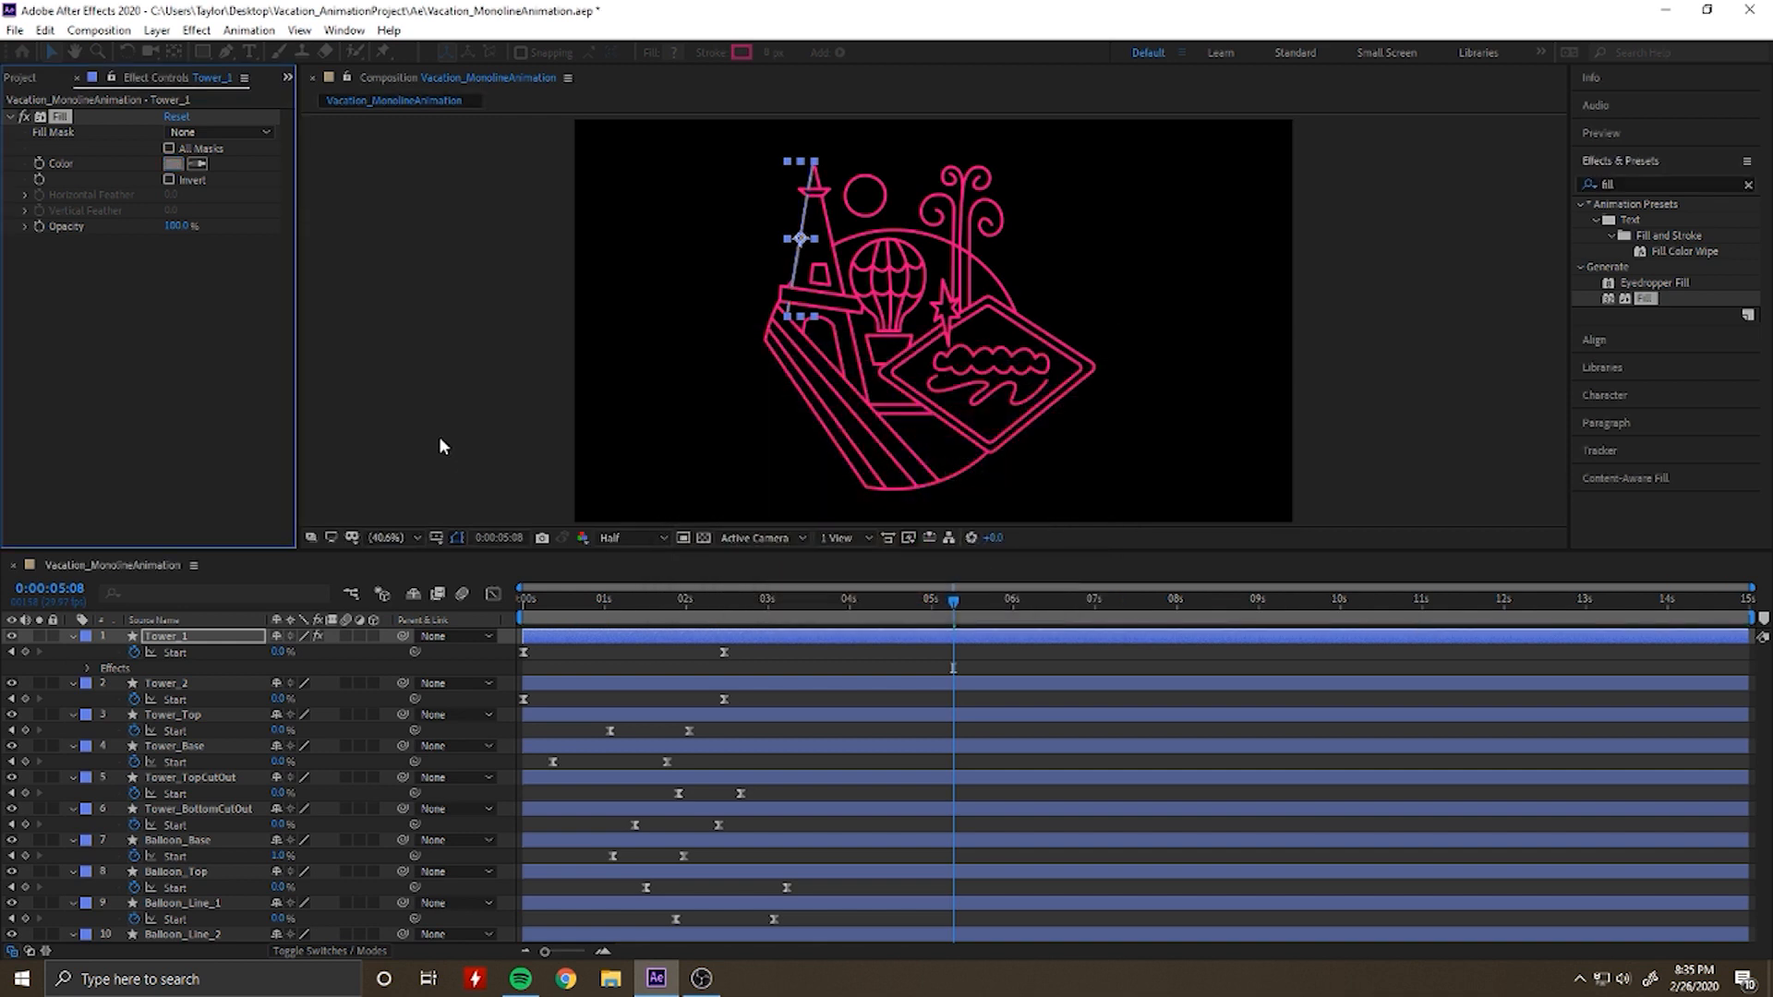
pyautogui.click(195, 425)
pyautogui.click(413, 420)
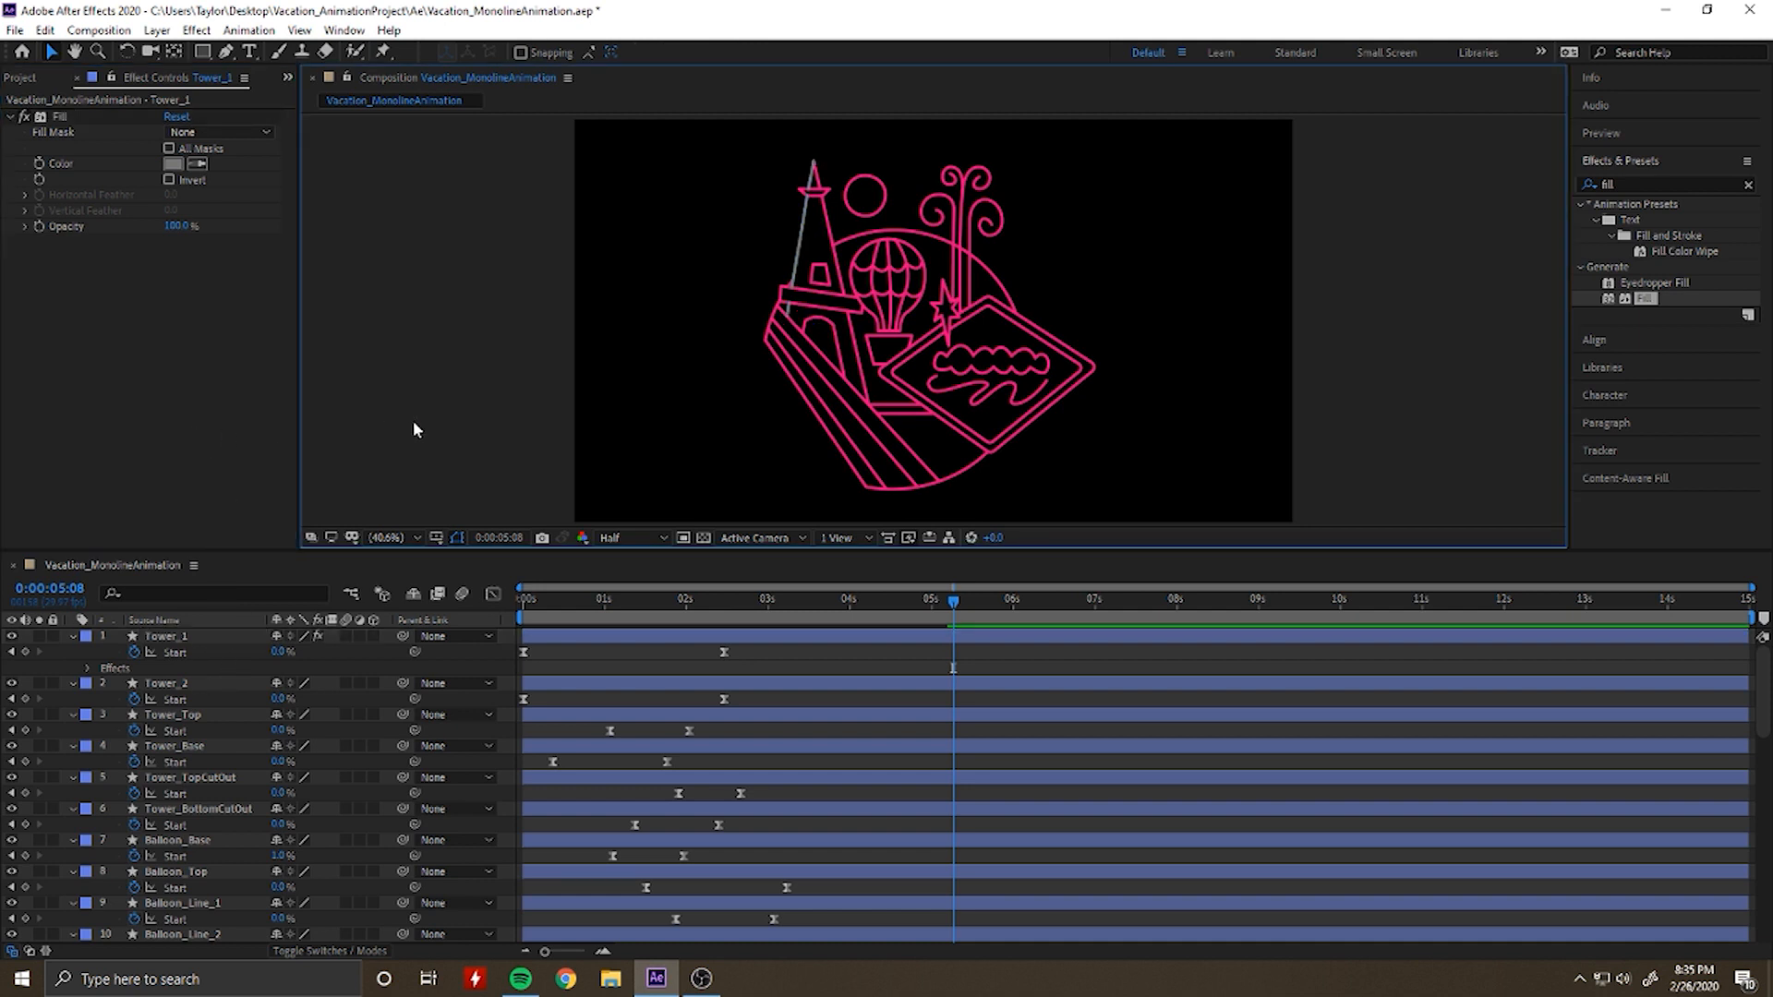
# Step: Set the Fill colour of Tower_1 to a golden orange and deselect the layer to check it
pyautogui.click(176, 163)
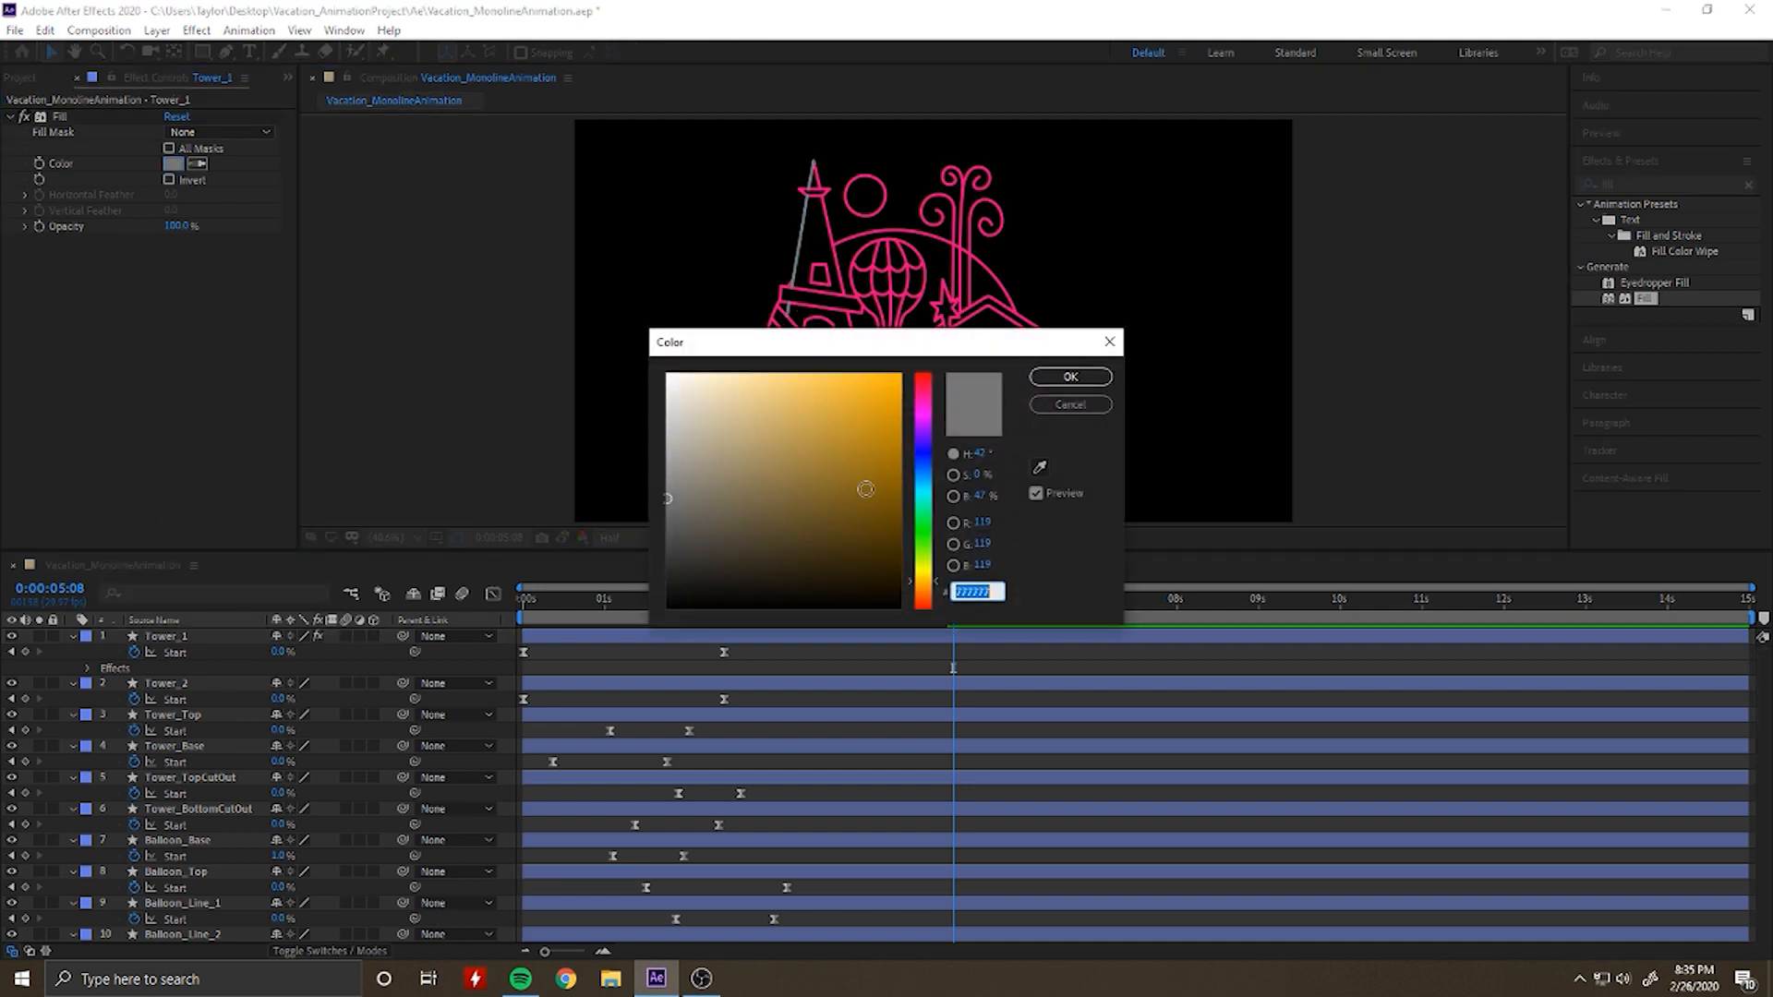
pyautogui.moveTo(873, 473)
pyautogui.mouseDown()
pyautogui.moveTo(885, 498)
pyautogui.moveTo(889, 452)
pyautogui.mouseUp()
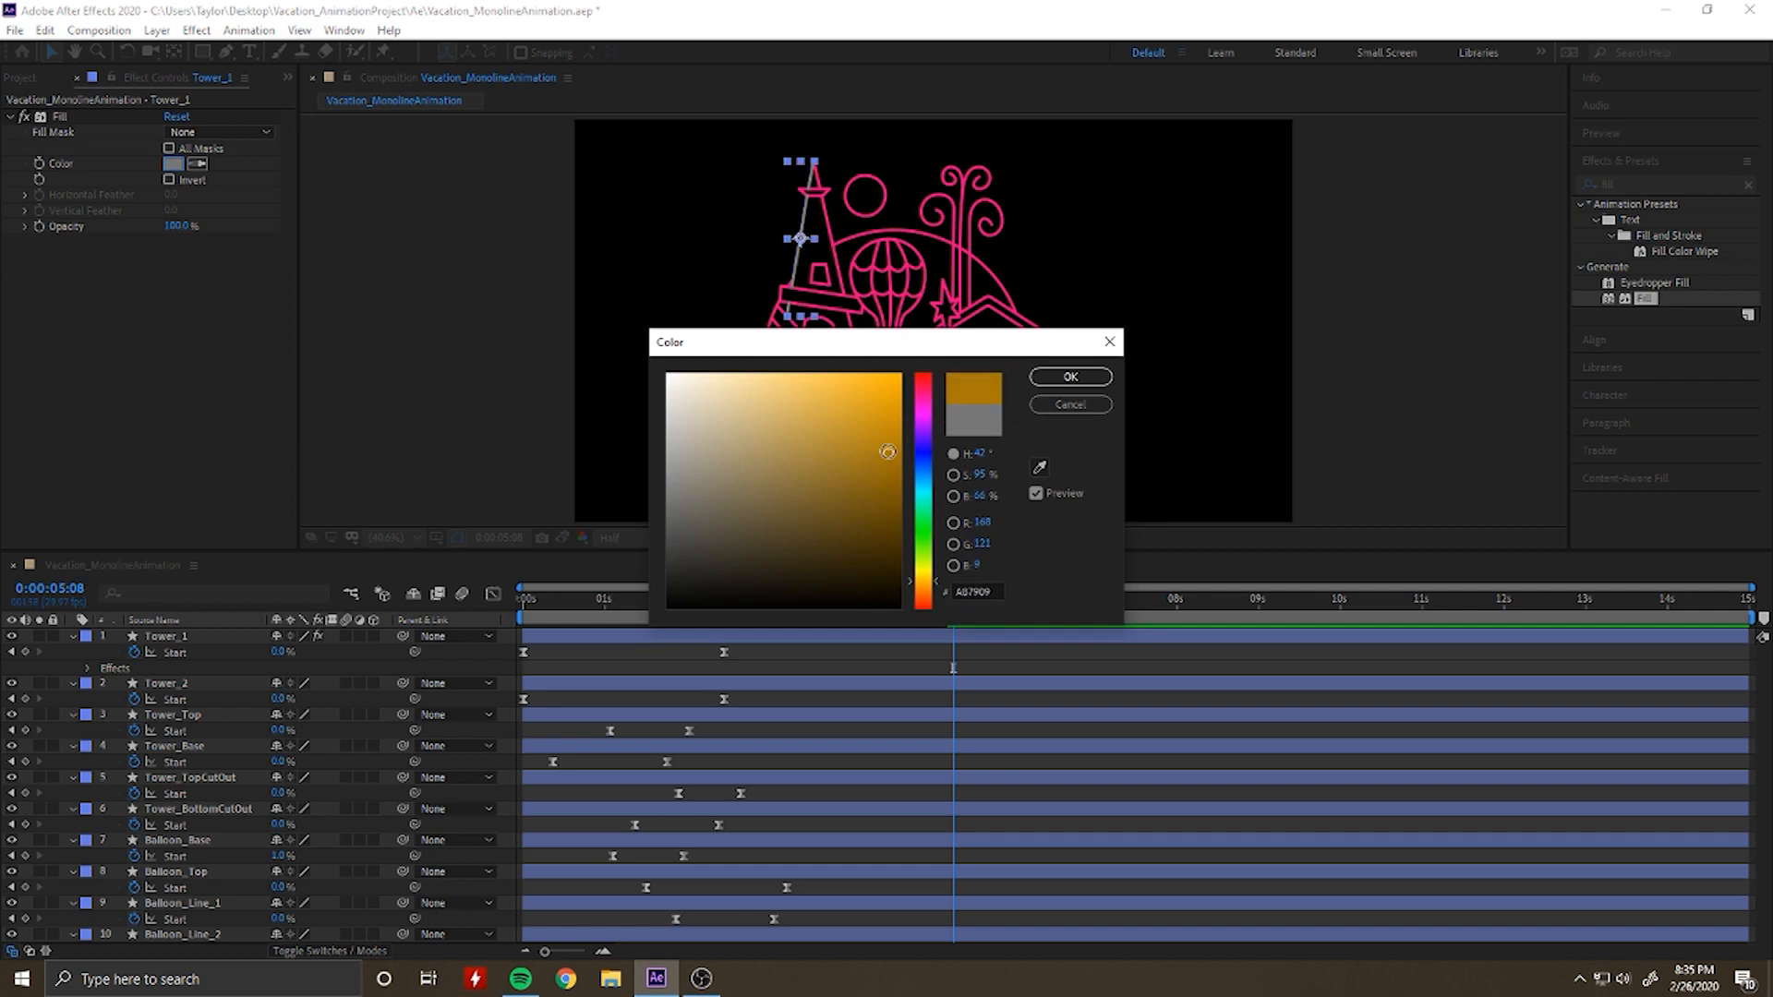
pyautogui.click(933, 588)
pyautogui.moveTo(934, 592); pyautogui.dragTo(930, 593)
pyautogui.moveTo(887, 444); pyautogui.dragTo(887, 438)
pyautogui.click(1071, 377)
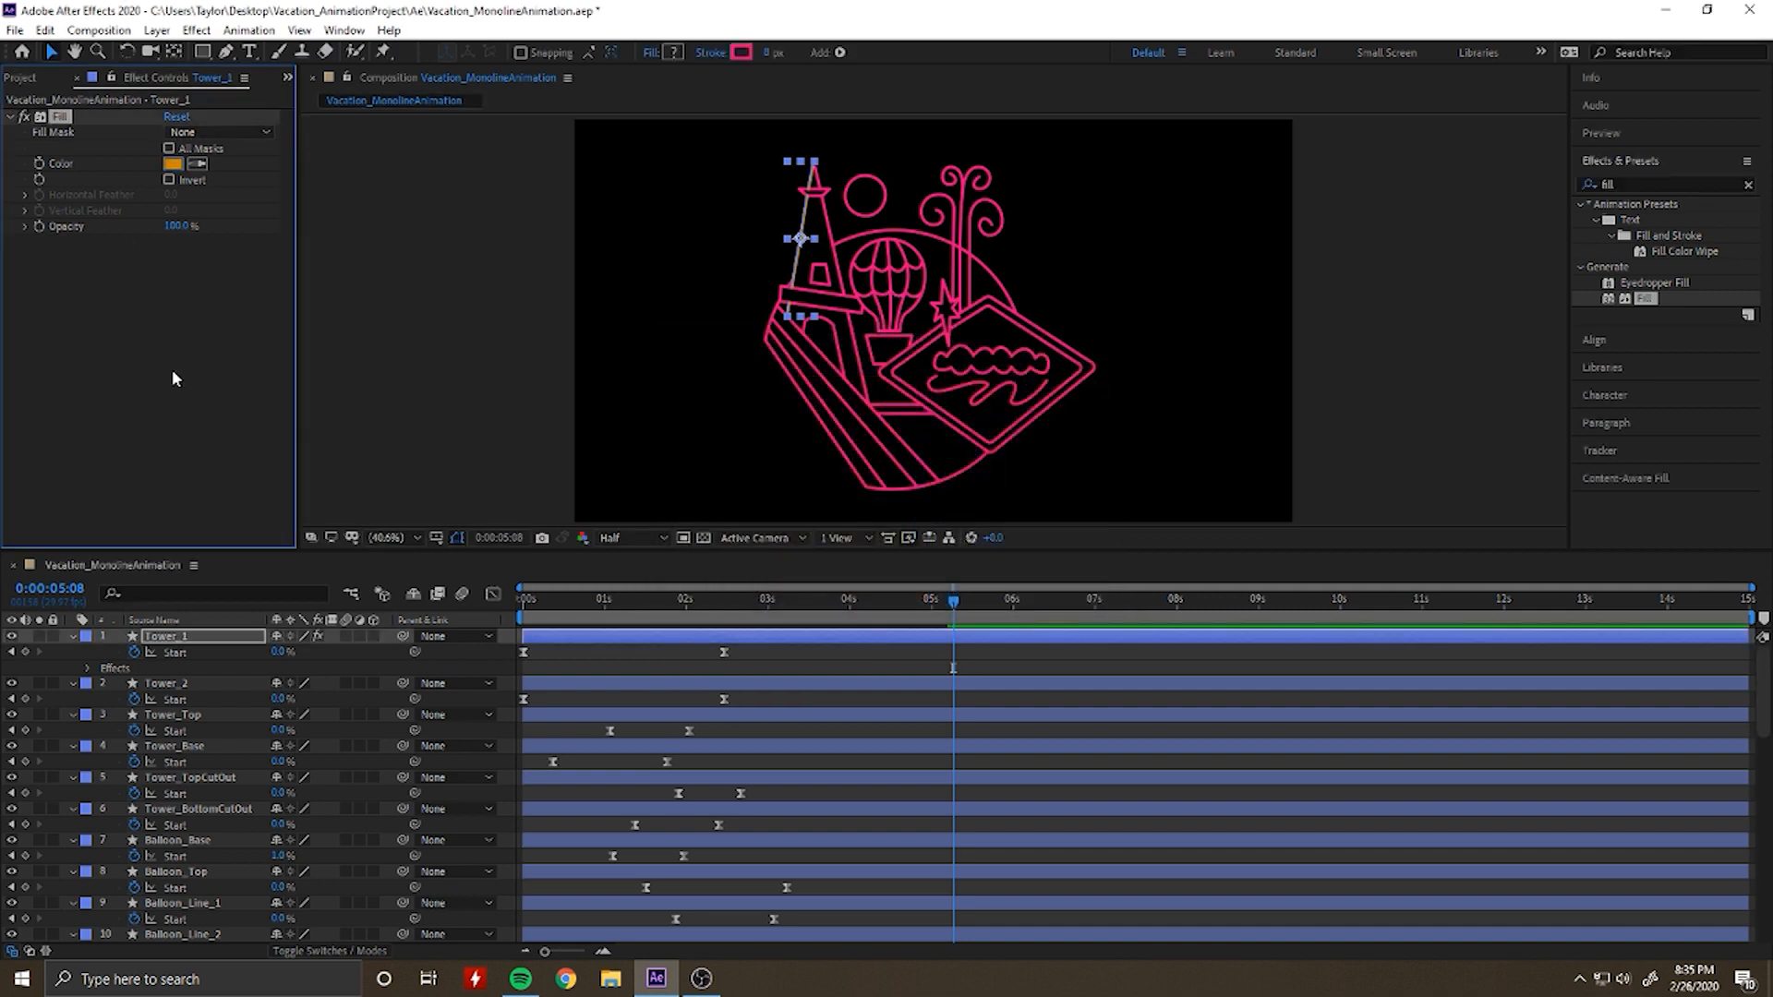
pyautogui.click(408, 466)
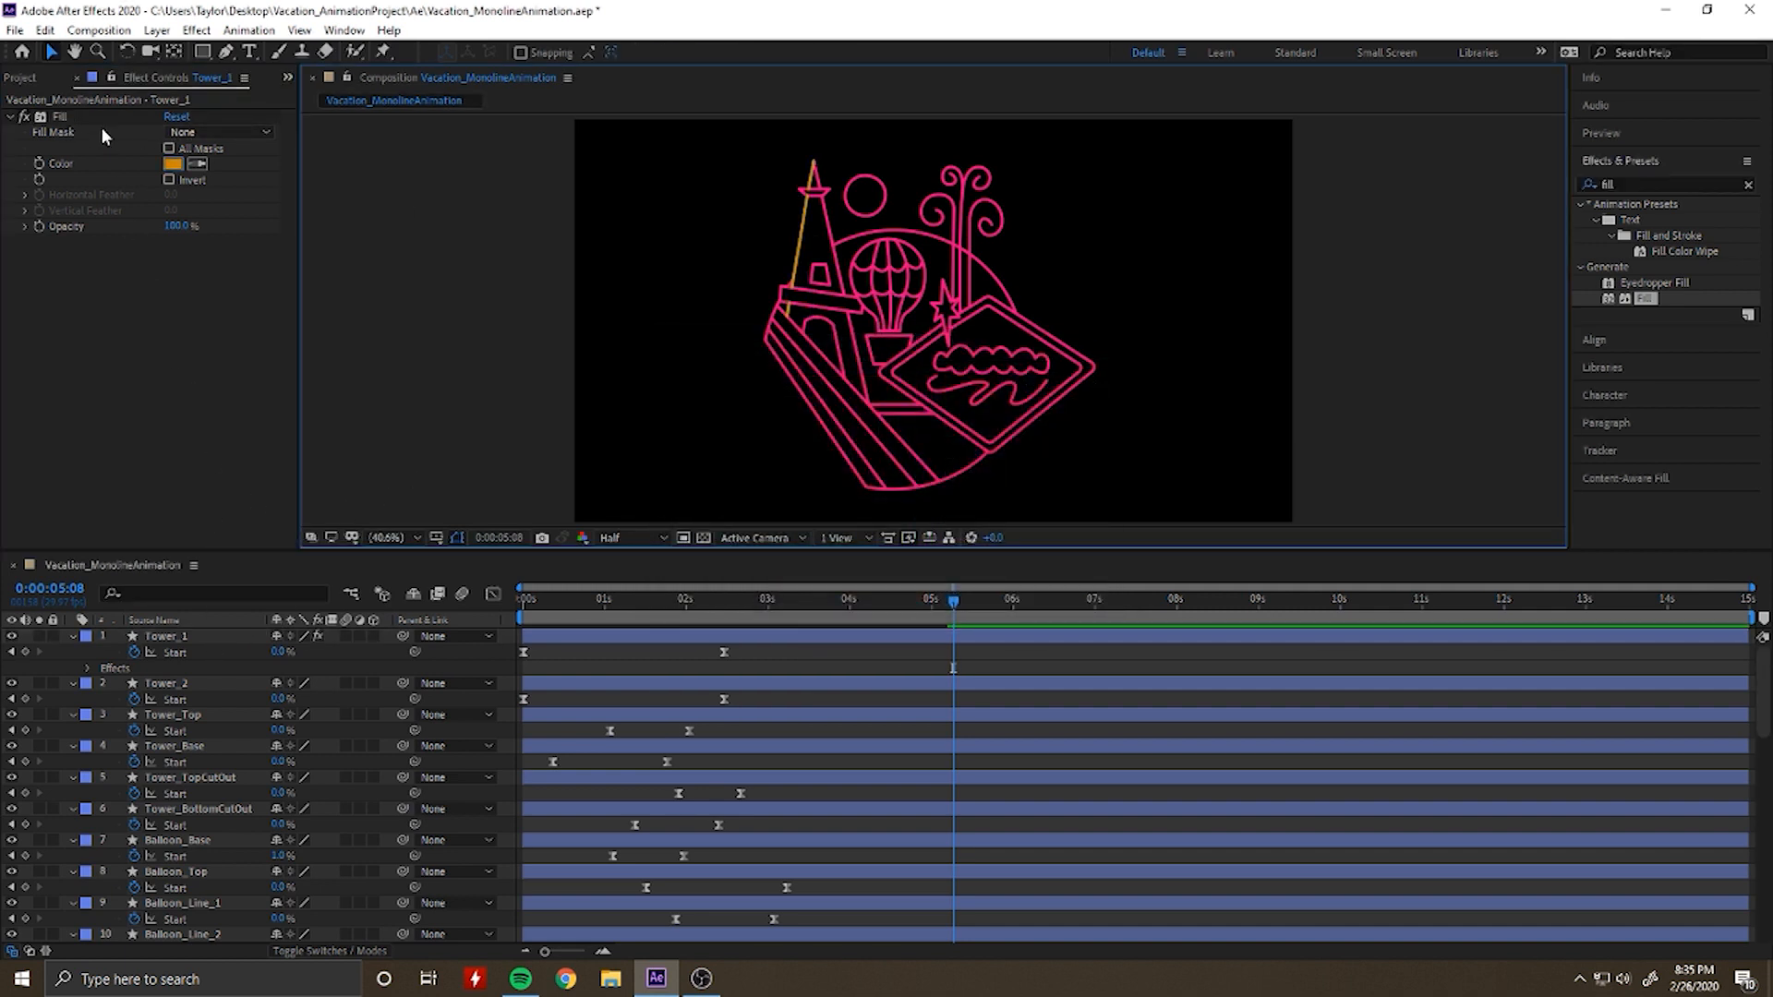
# Step: Copy the Fill effect from Tower_1 to Tower_2, Tower_Top, Tower_Base, Tower_TopCutOut and Tower_BottomCutOut
pyautogui.click(78, 114)
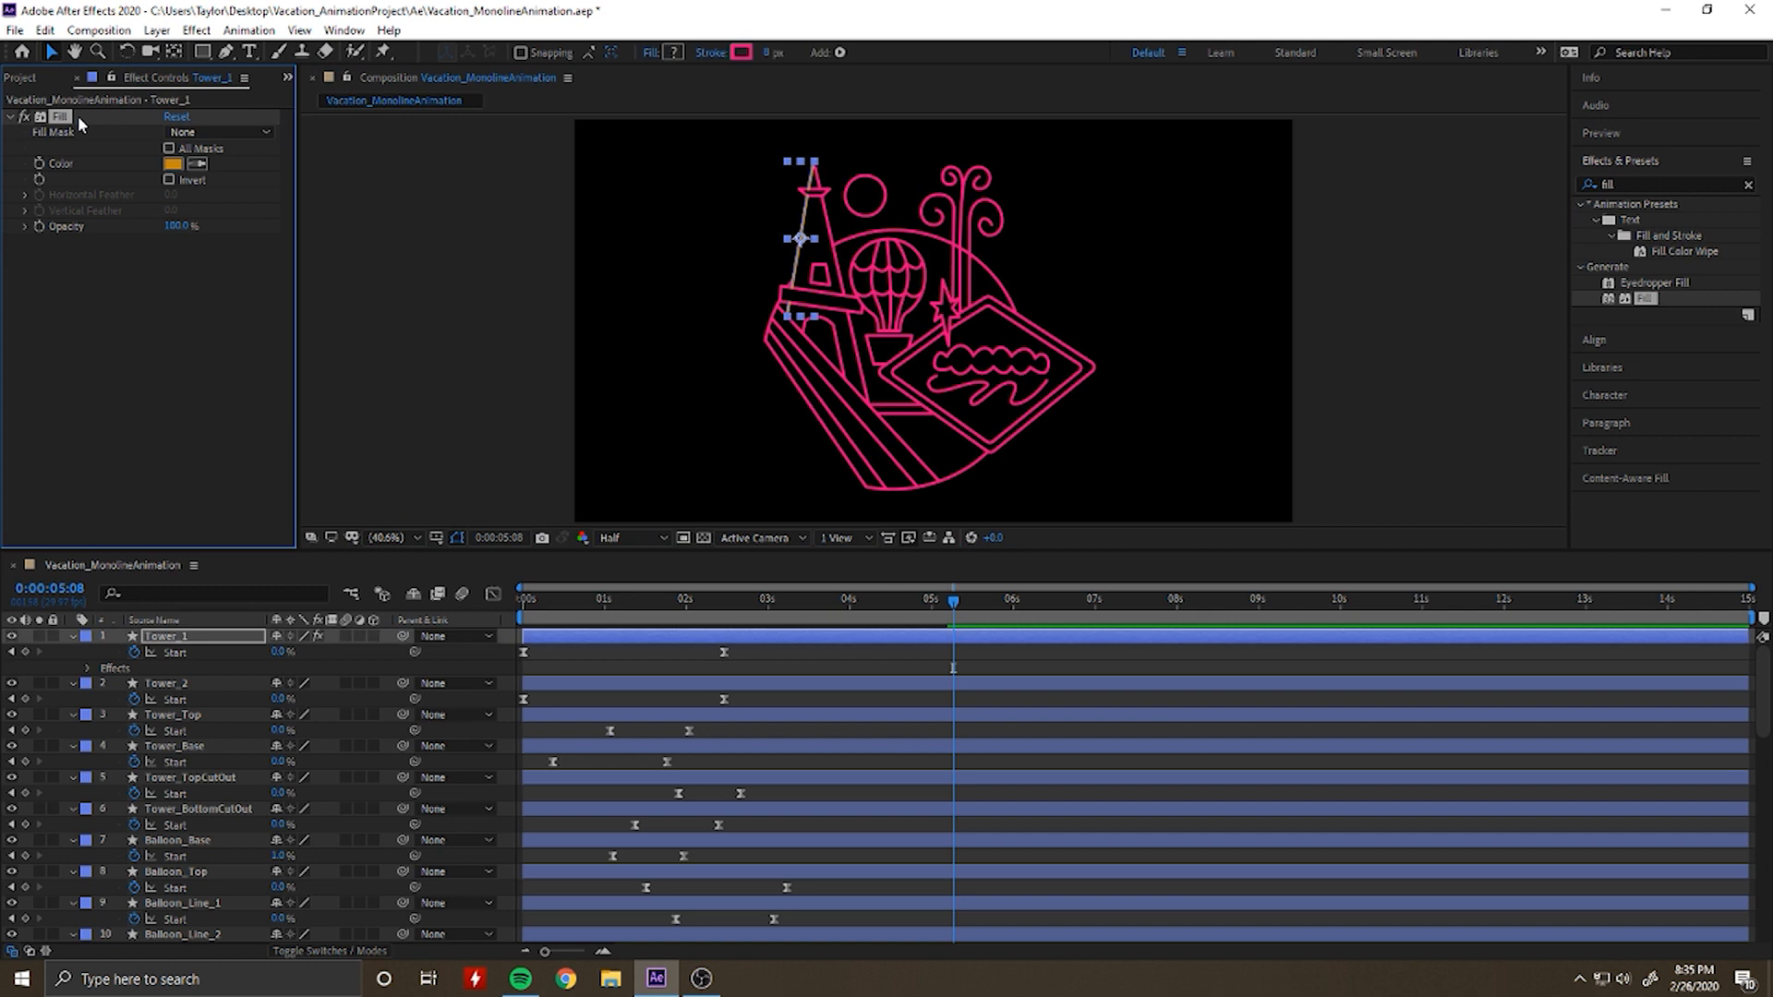
pyautogui.click(204, 687)
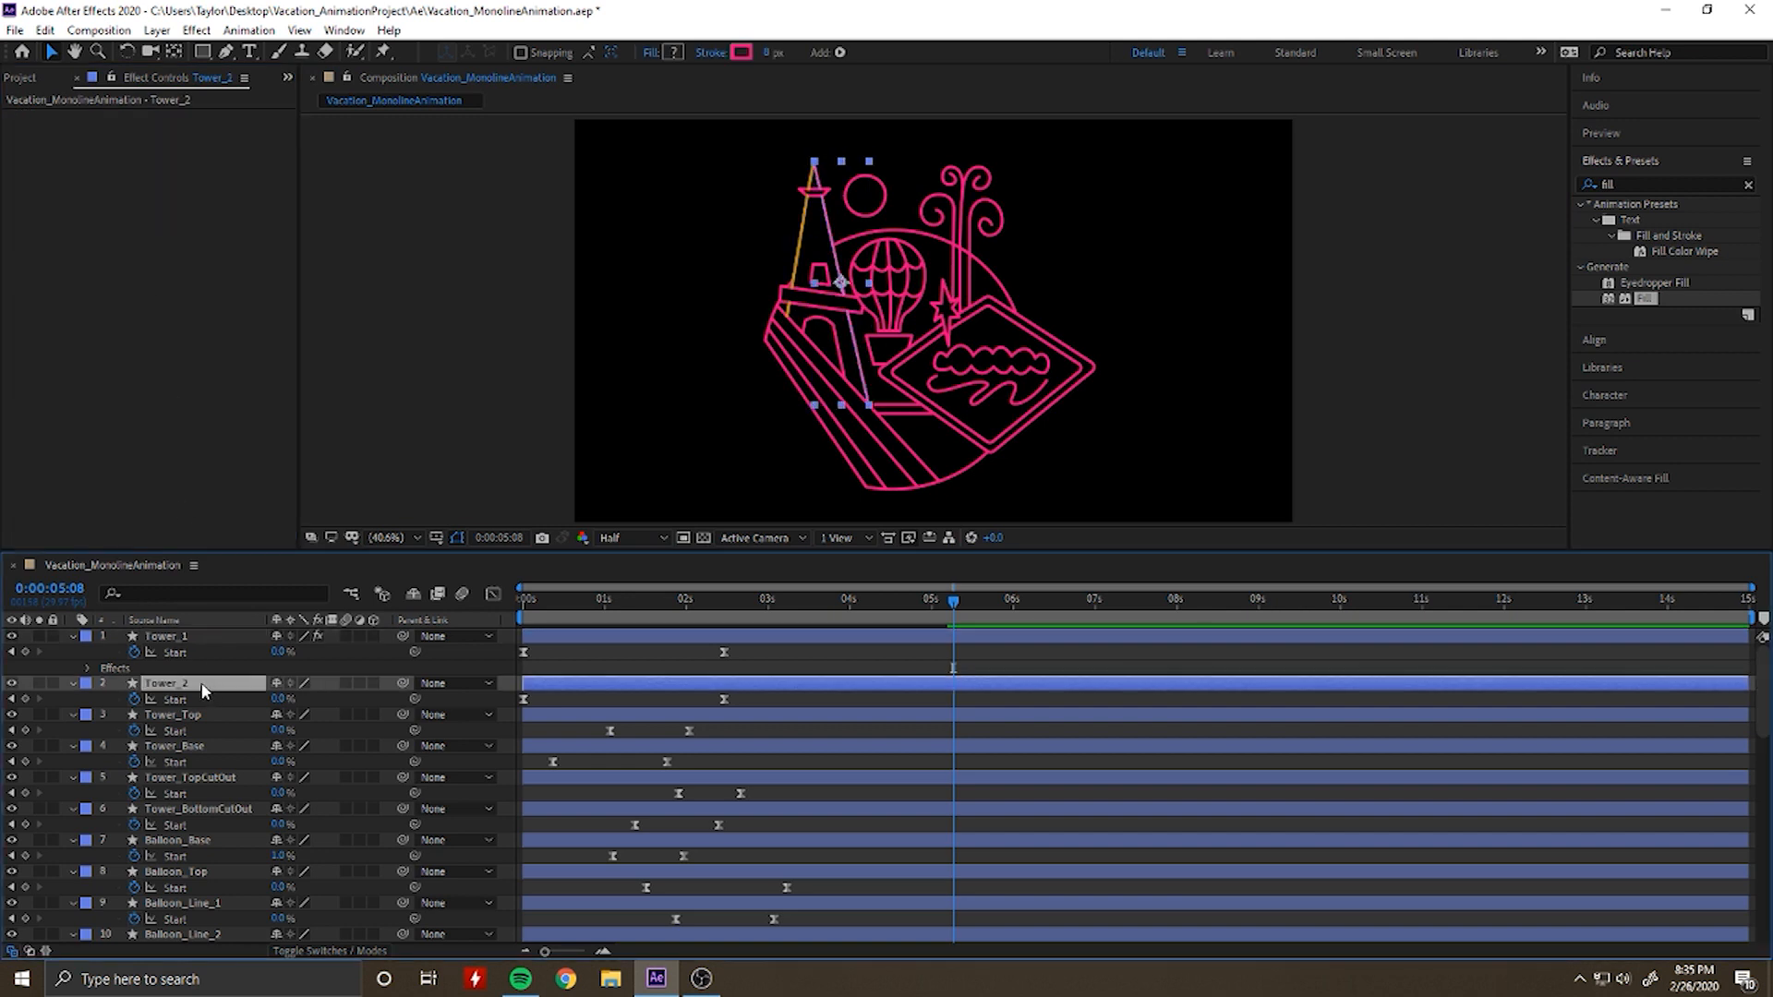
pyautogui.hotkey('ctrl', 'v')
pyautogui.click(215, 729)
pyautogui.hotkey('ctrl', 'v')
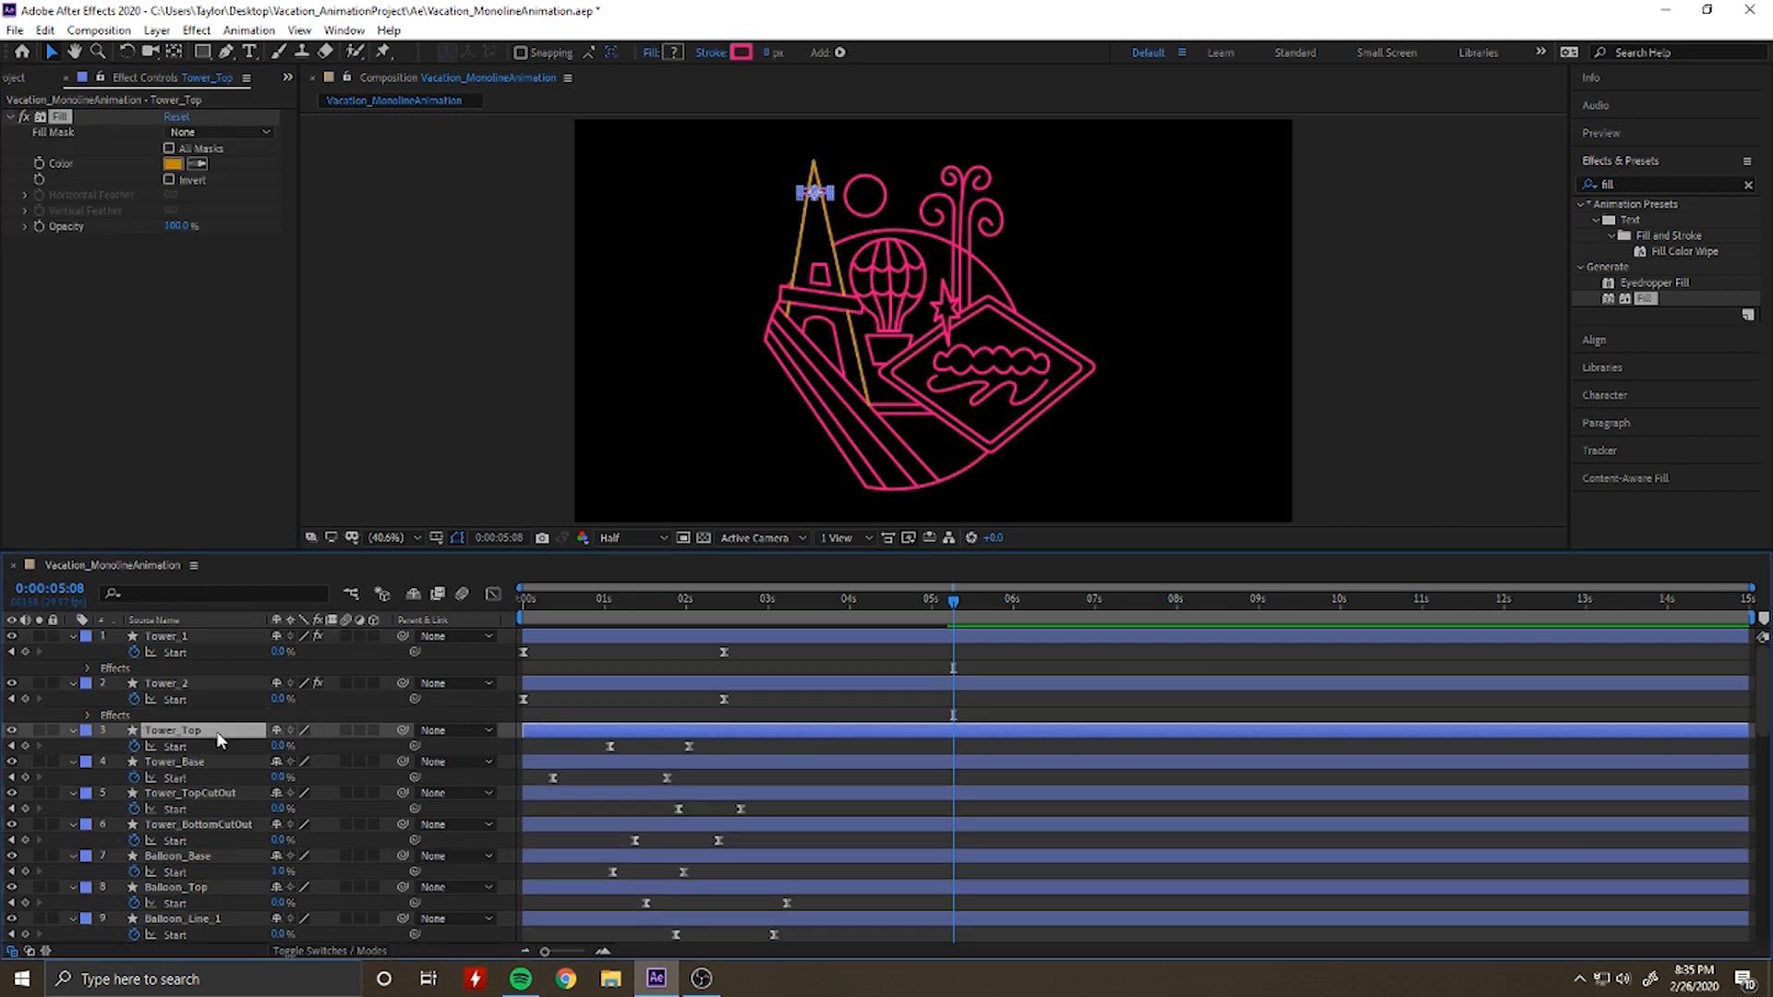
pyautogui.click(215, 778)
pyautogui.hotkey('ctrl', 'v')
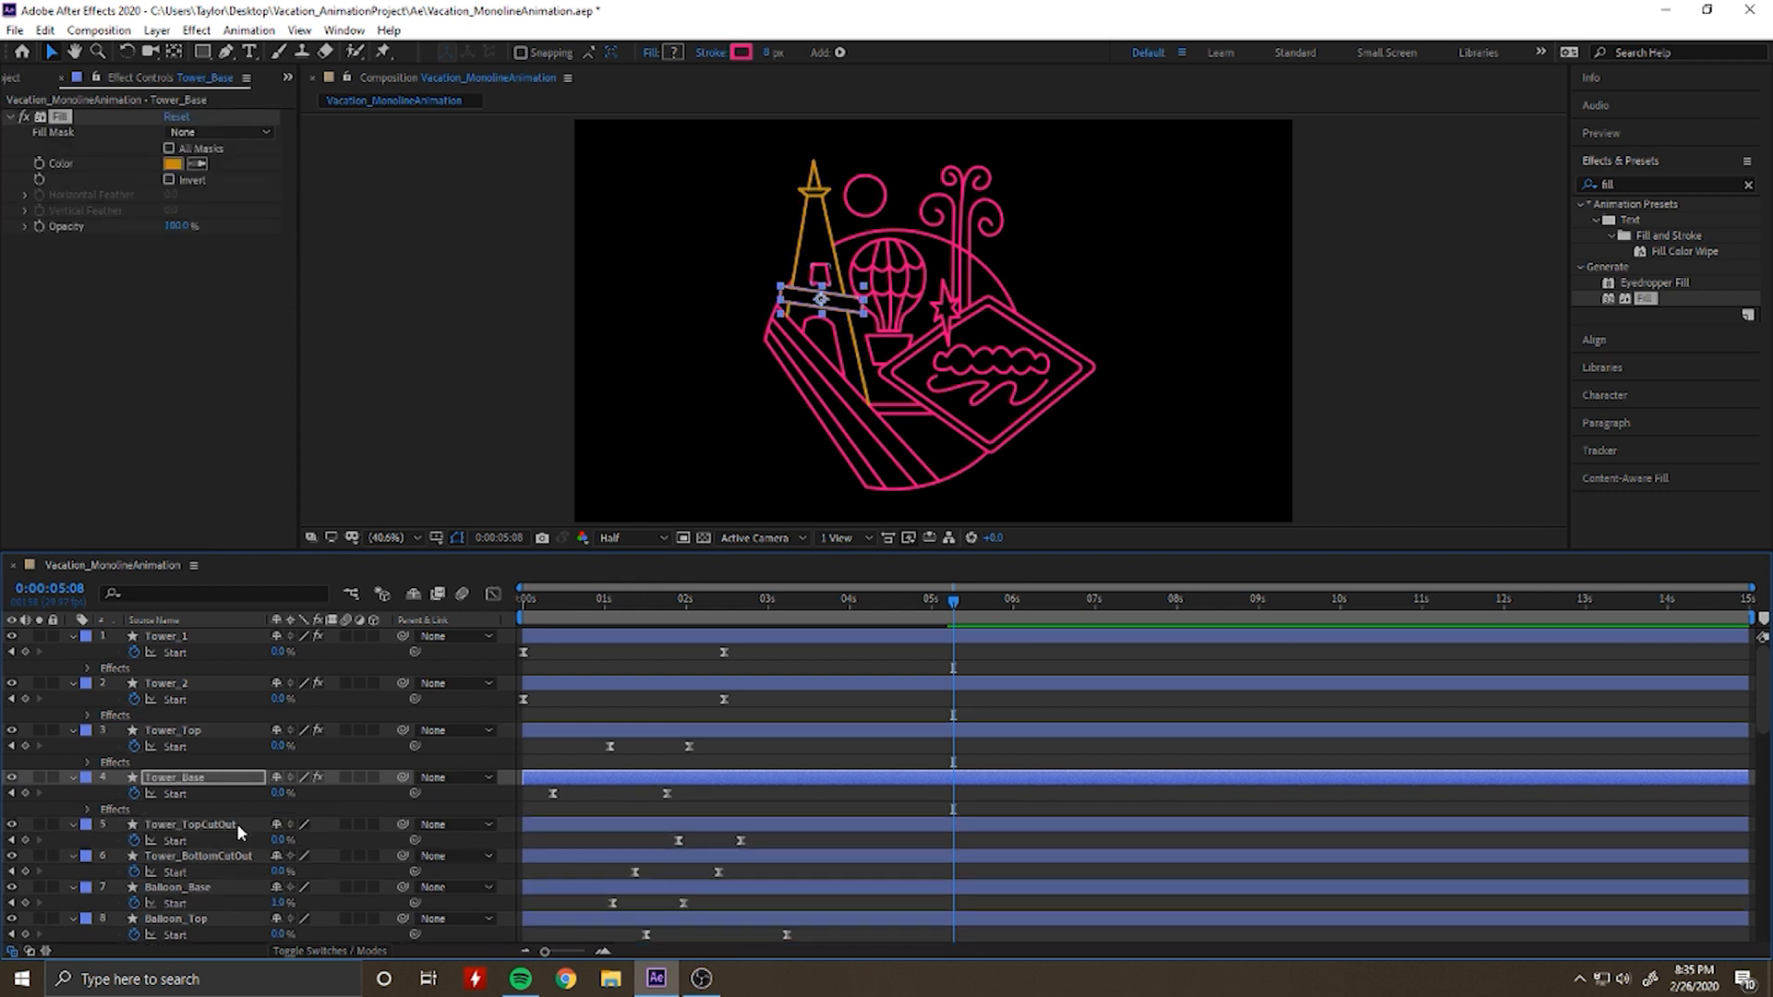
pyautogui.click(243, 825)
pyautogui.hotkey('ctrl', 'v')
pyautogui.click(255, 872)
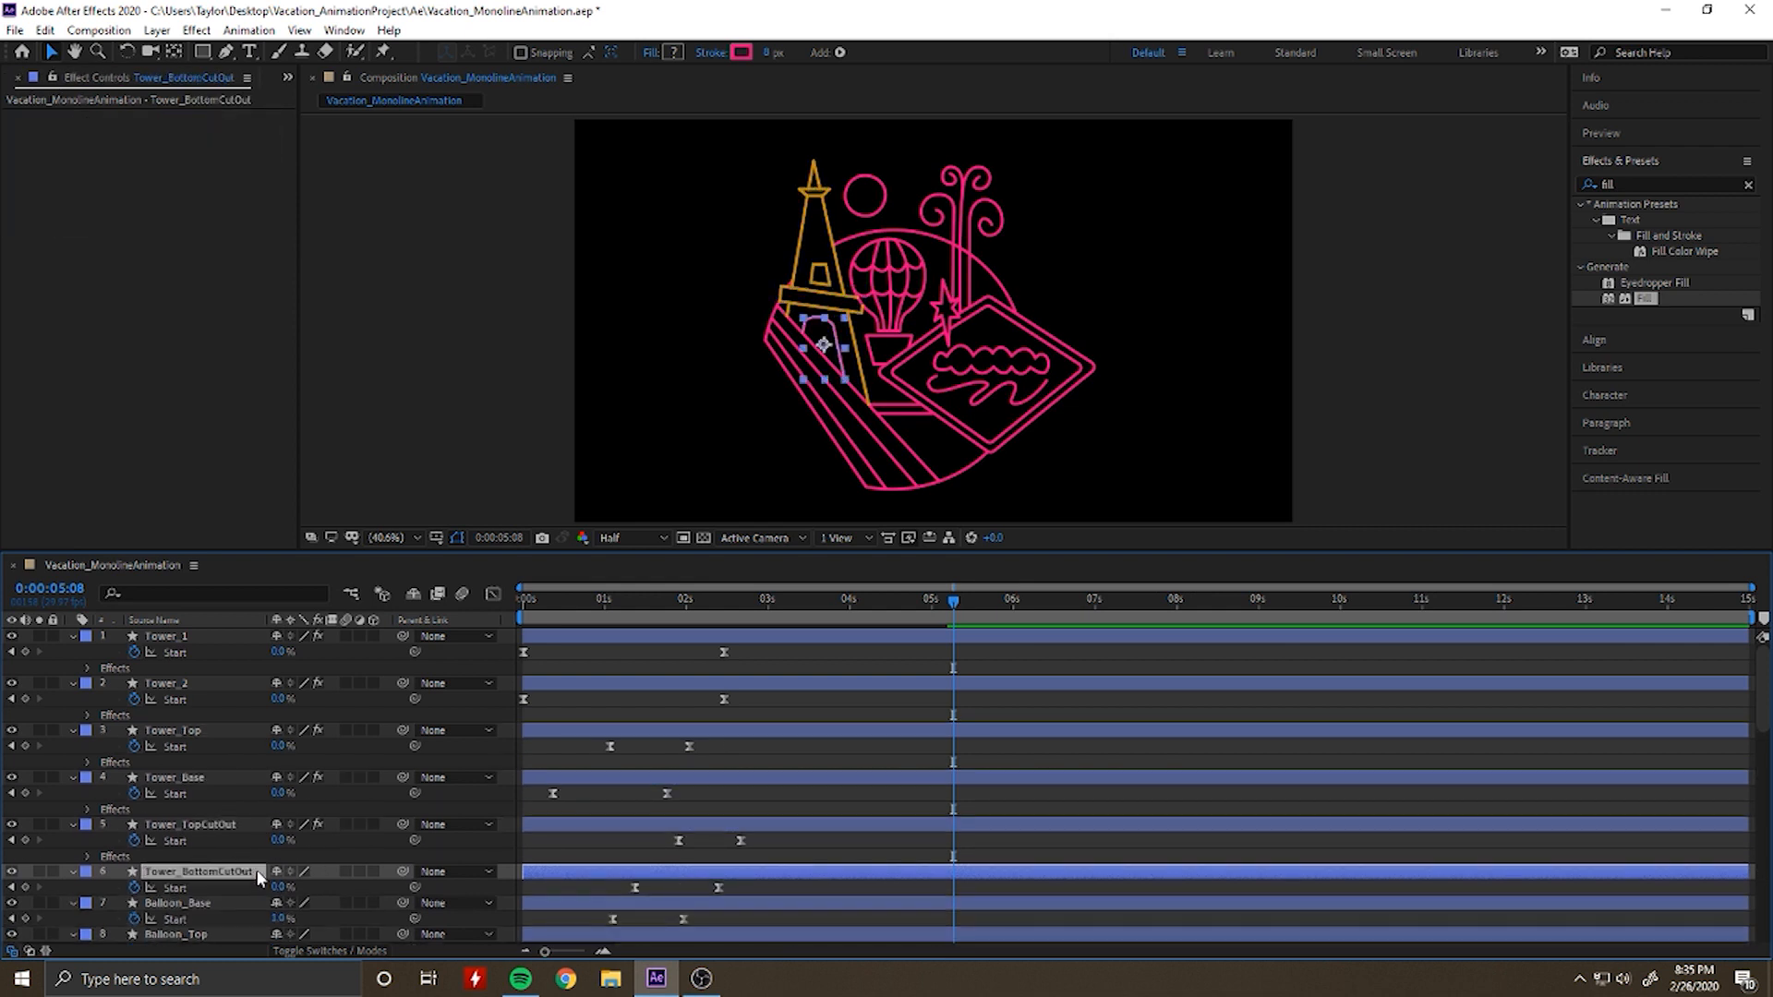
pyautogui.hotkey('ctrl', 'v')
pyautogui.scroll(-2, 236, 822)
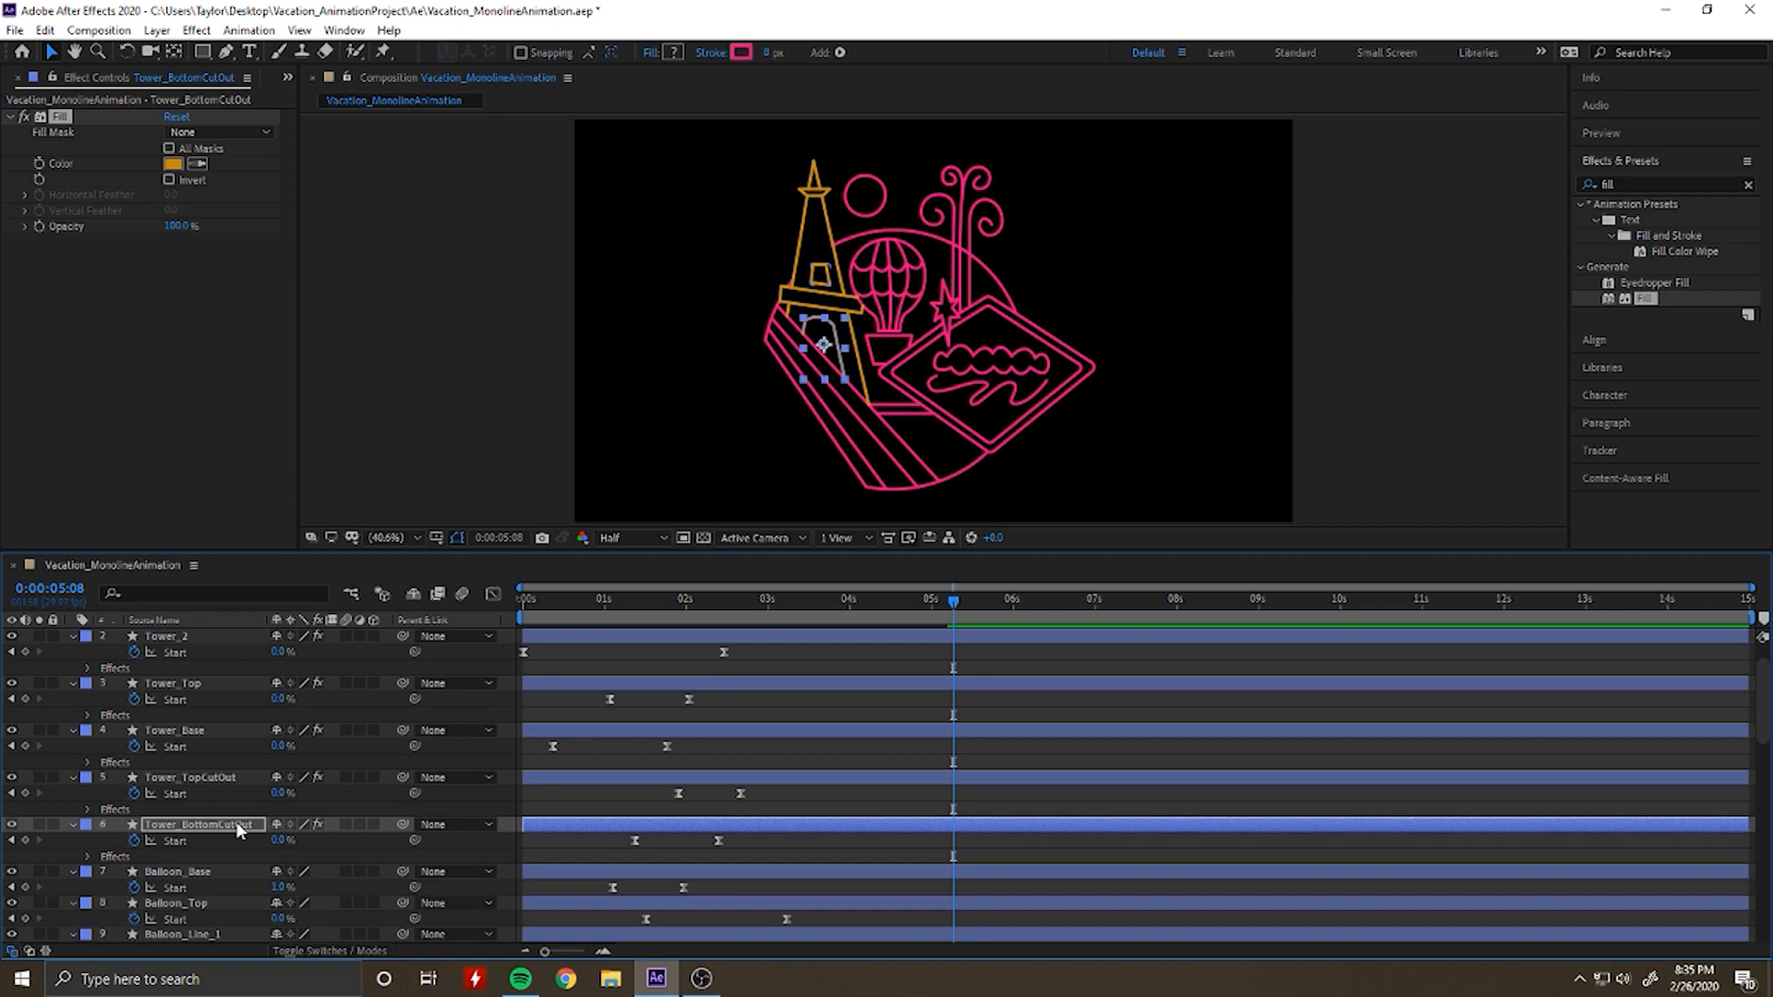
pyautogui.scroll(-2, 230, 806)
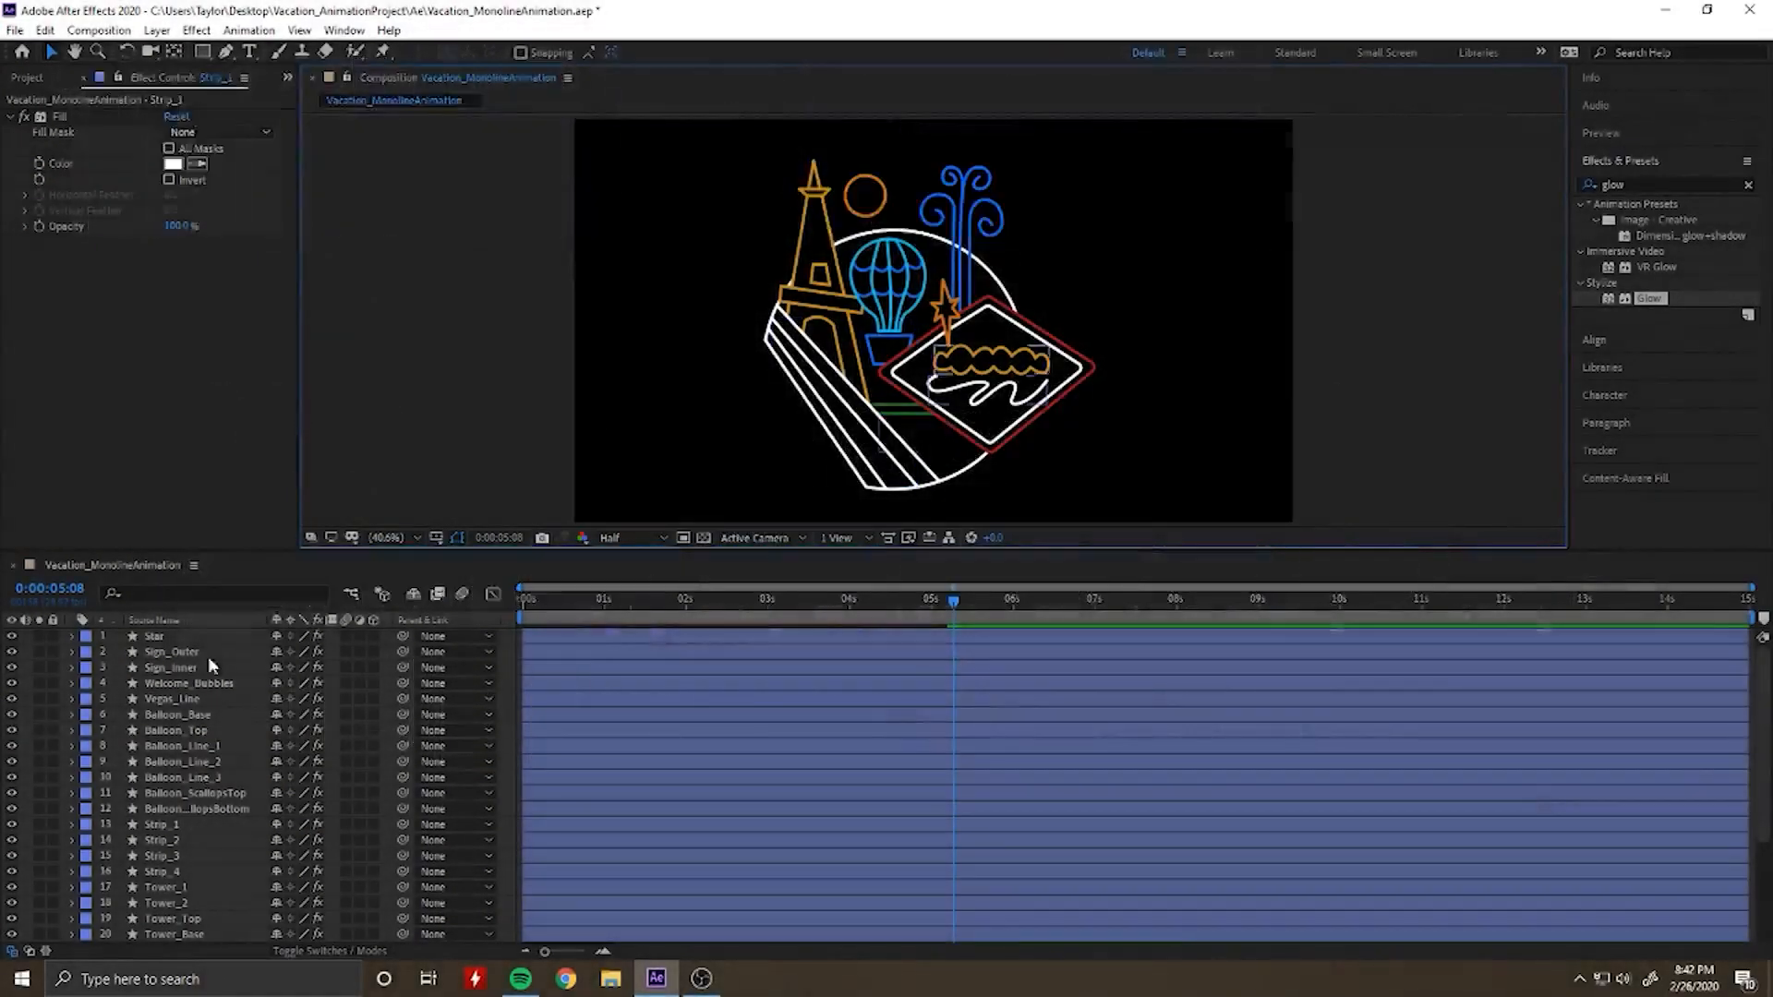
# Step: Pre-compose all the artwork layers into a new composition named "Las Vegas"
pyautogui.scroll(-3, 206, 809)
pyautogui.click(192, 935)
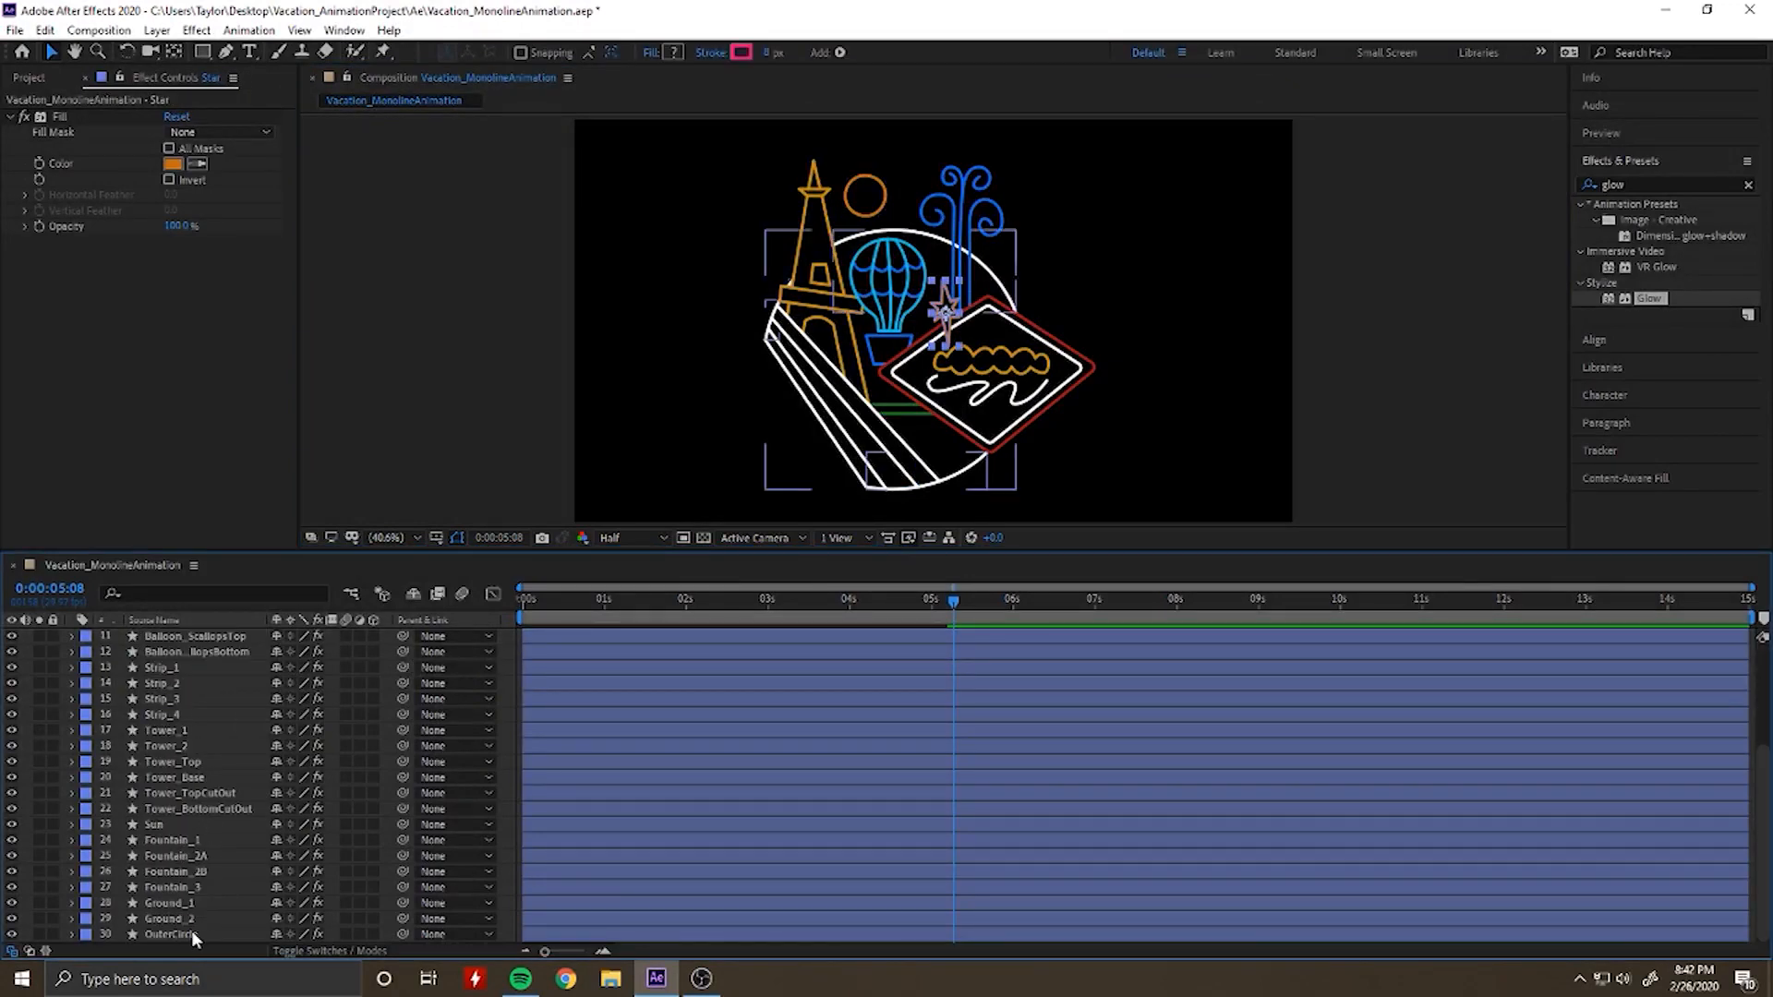
pyautogui.hotkey('ctrl', 'a')
pyautogui.rightClick(195, 915)
pyautogui.click(272, 831)
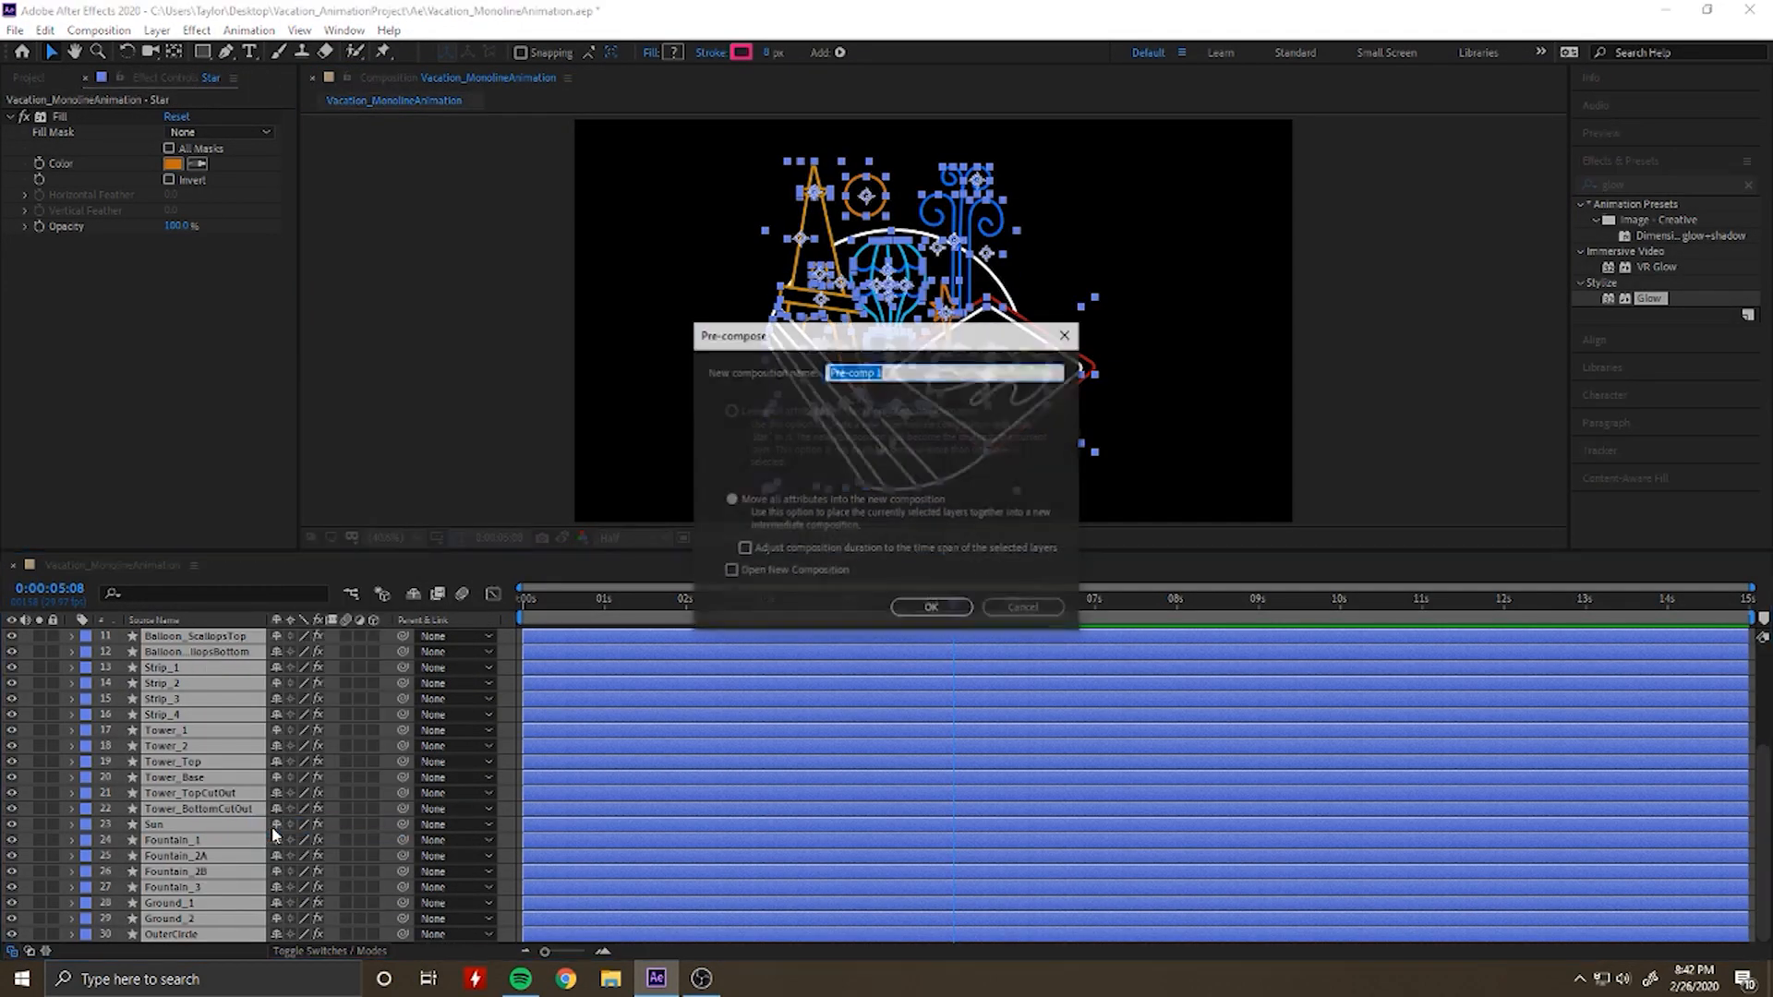
pyautogui.write('Las')
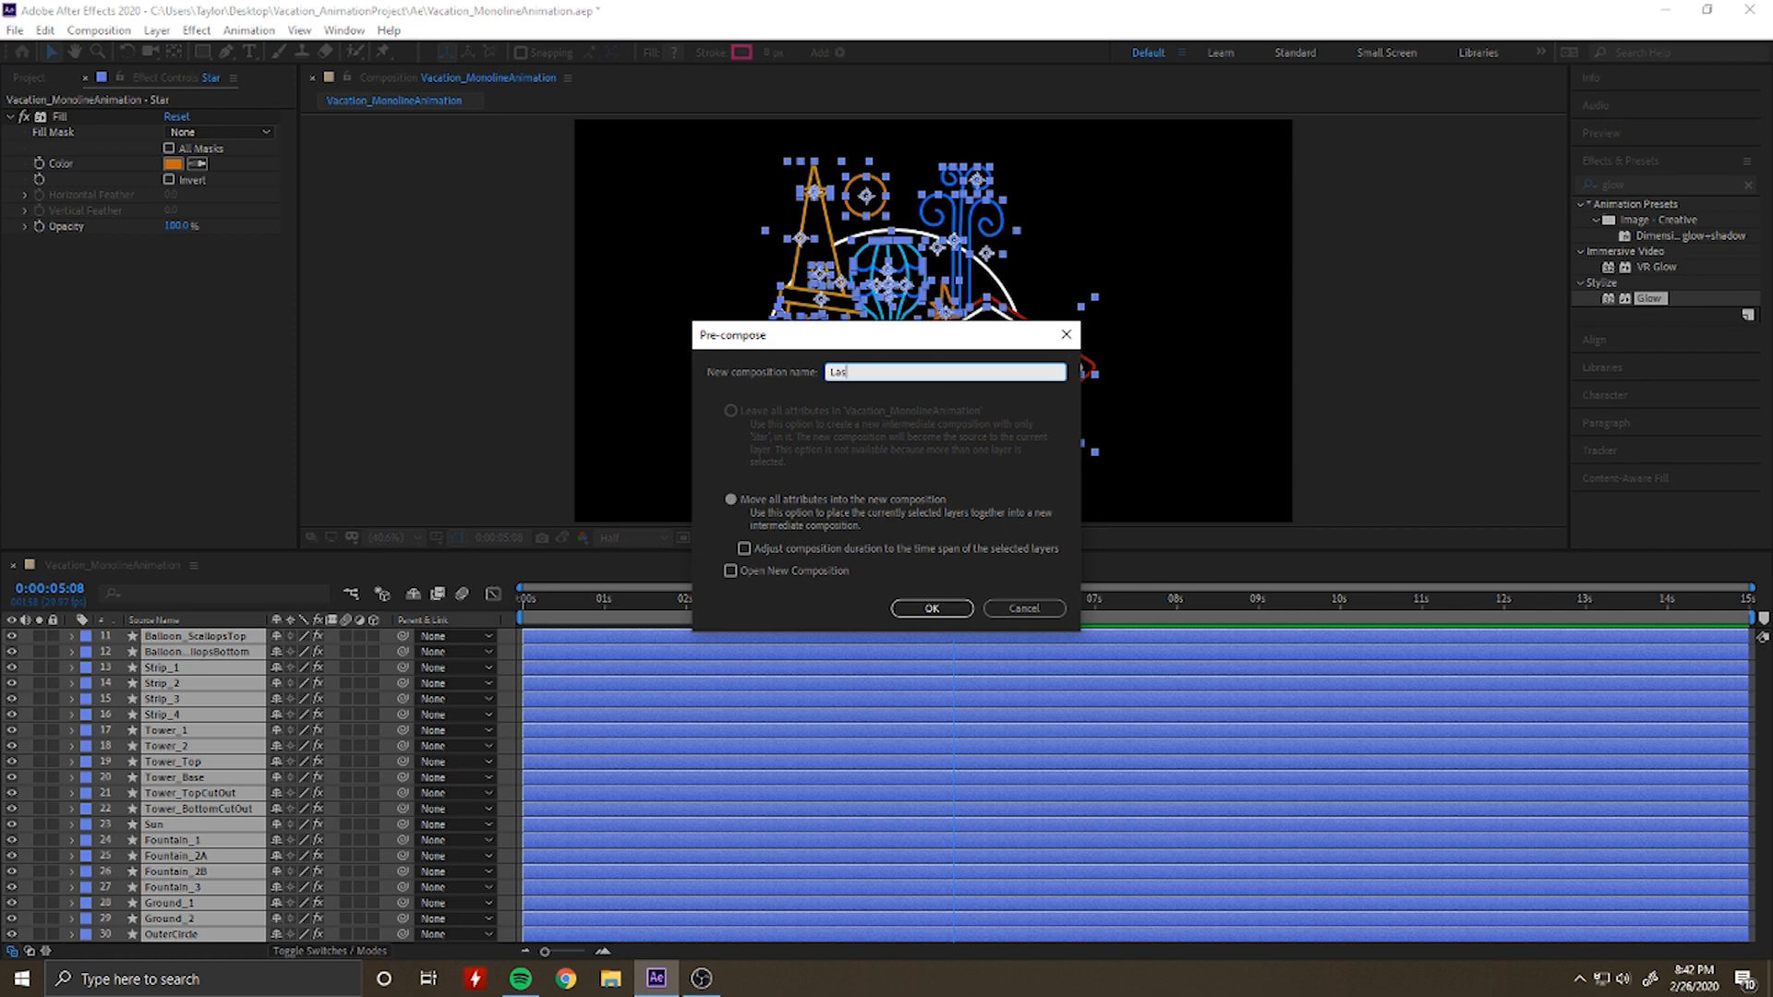
pyautogui.write(' Vegas')
pyautogui.press('Return')
# Step: Find the Glow effect, apply it to the Las Vegas layer and set its Glow Radius to 30
pyautogui.click(1679, 186)
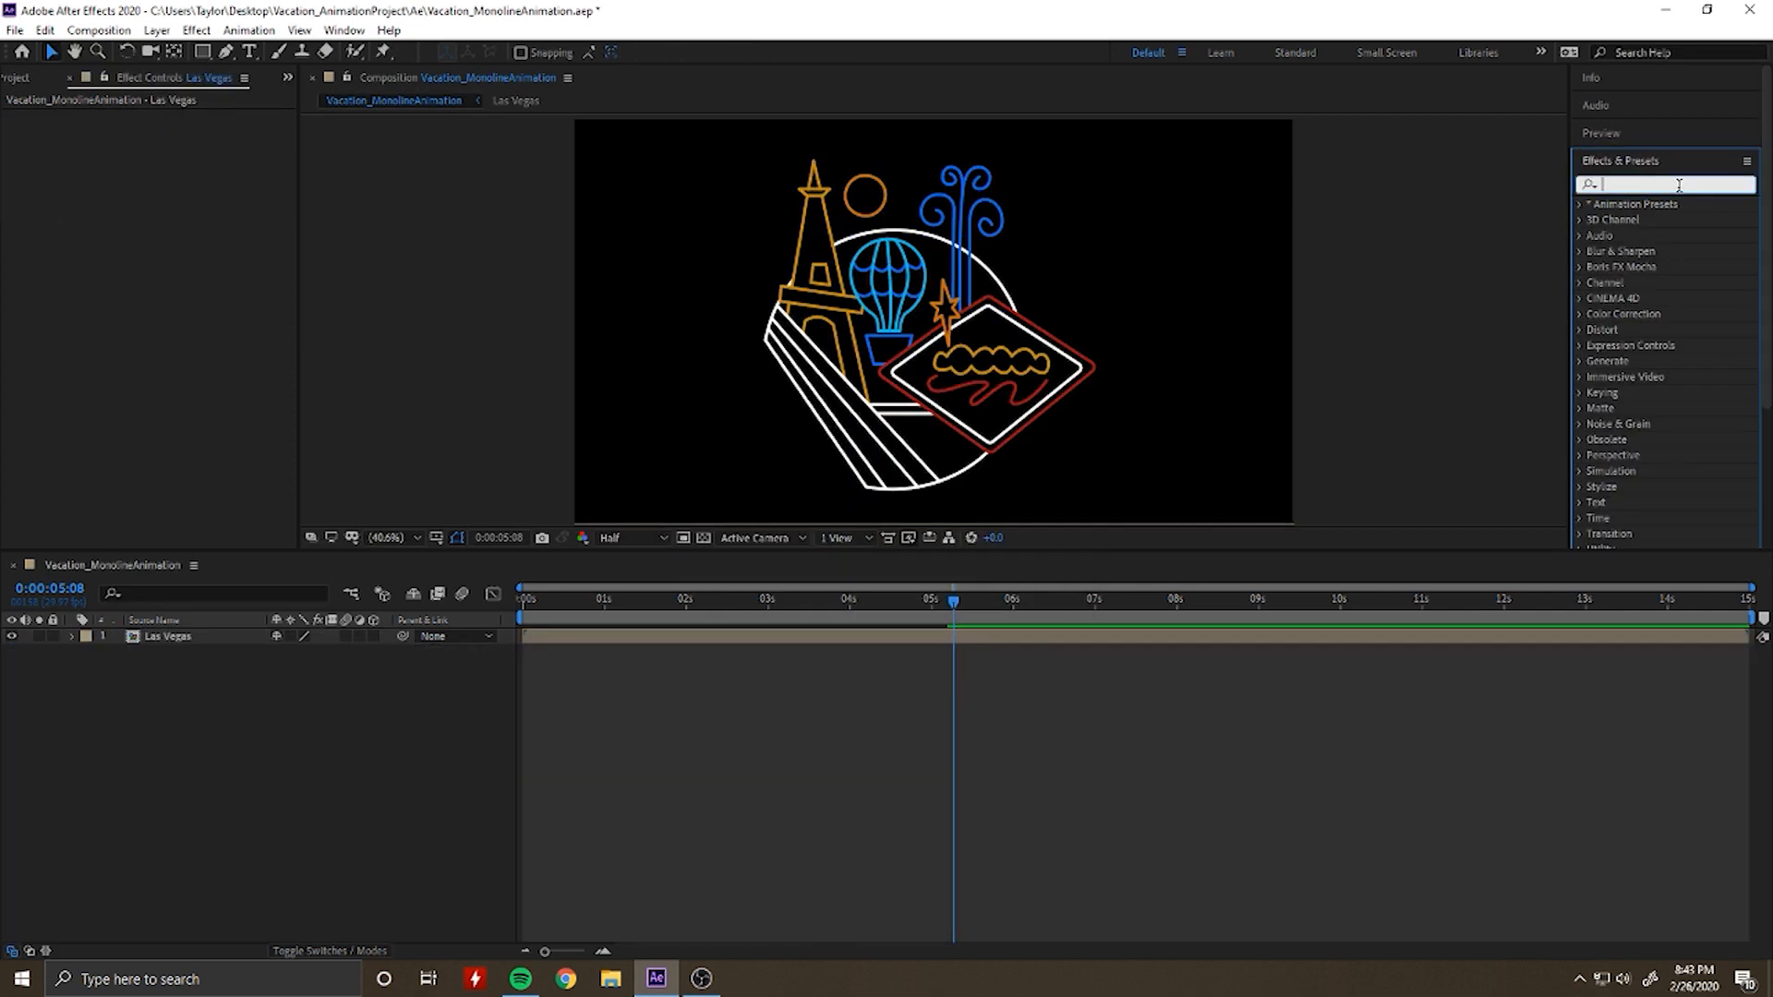
pyautogui.write('glow')
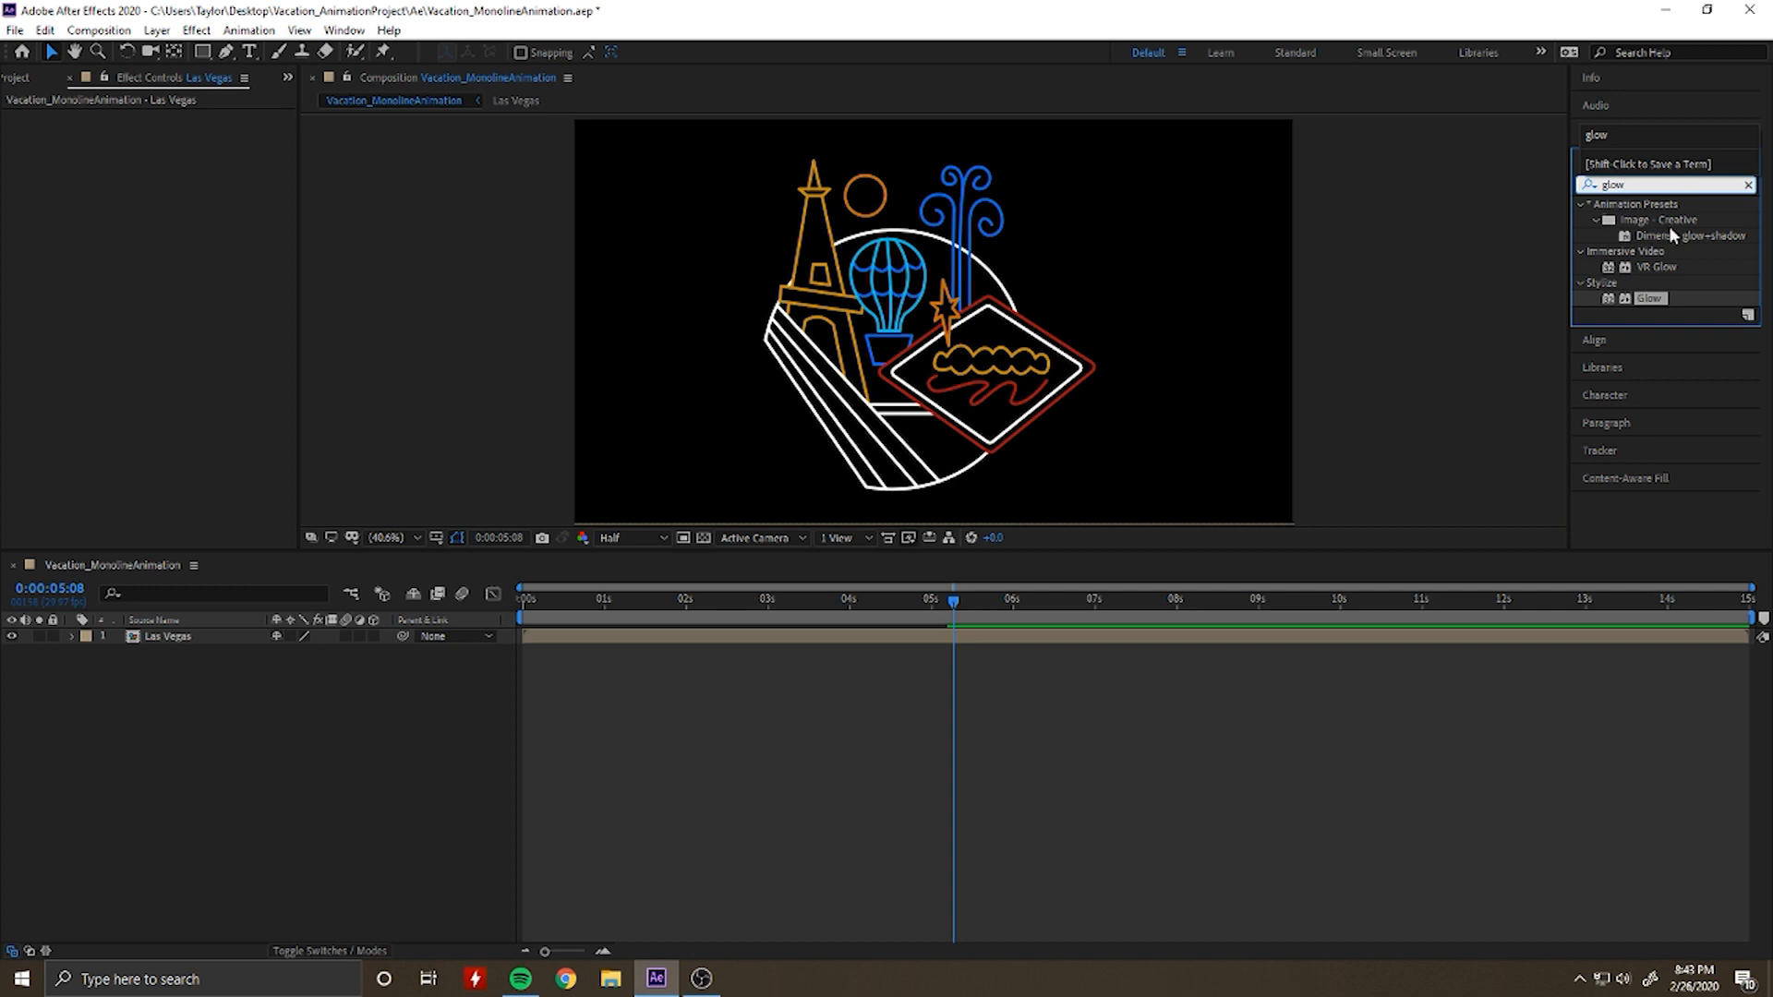
pyautogui.moveTo(1705, 305); pyautogui.dragTo(246, 641)
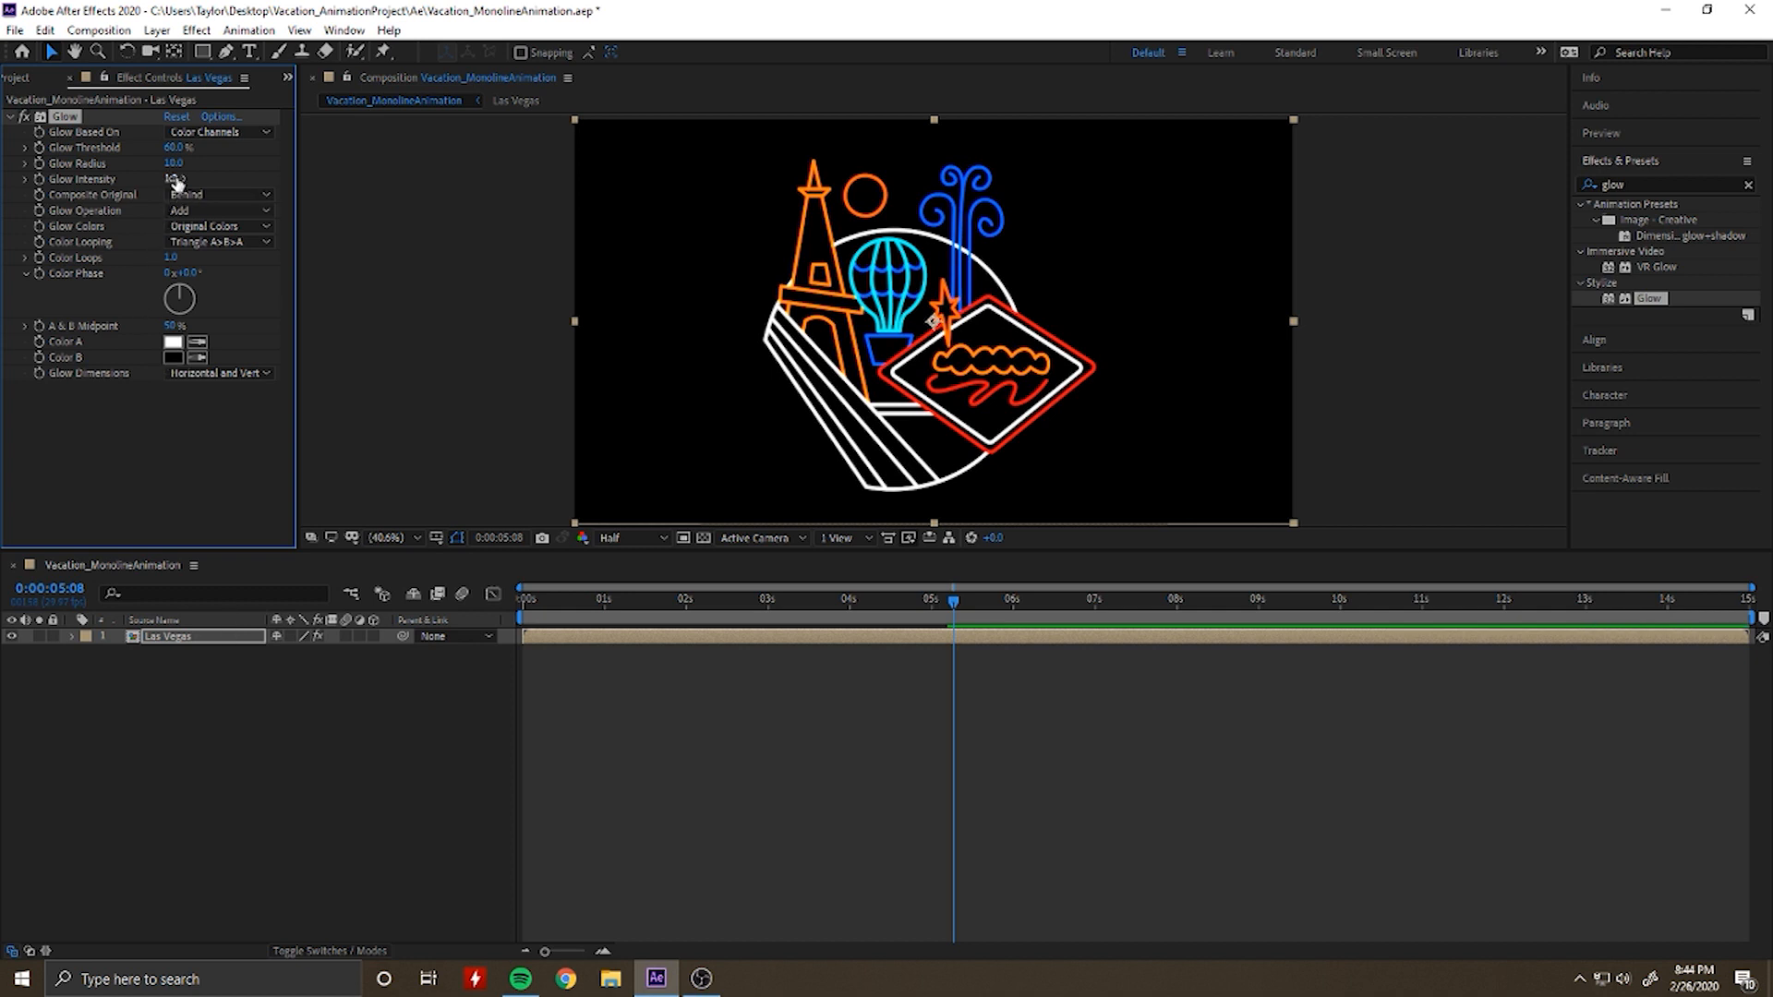
pyautogui.moveTo(178, 162); pyautogui.dragTo(197, 163)
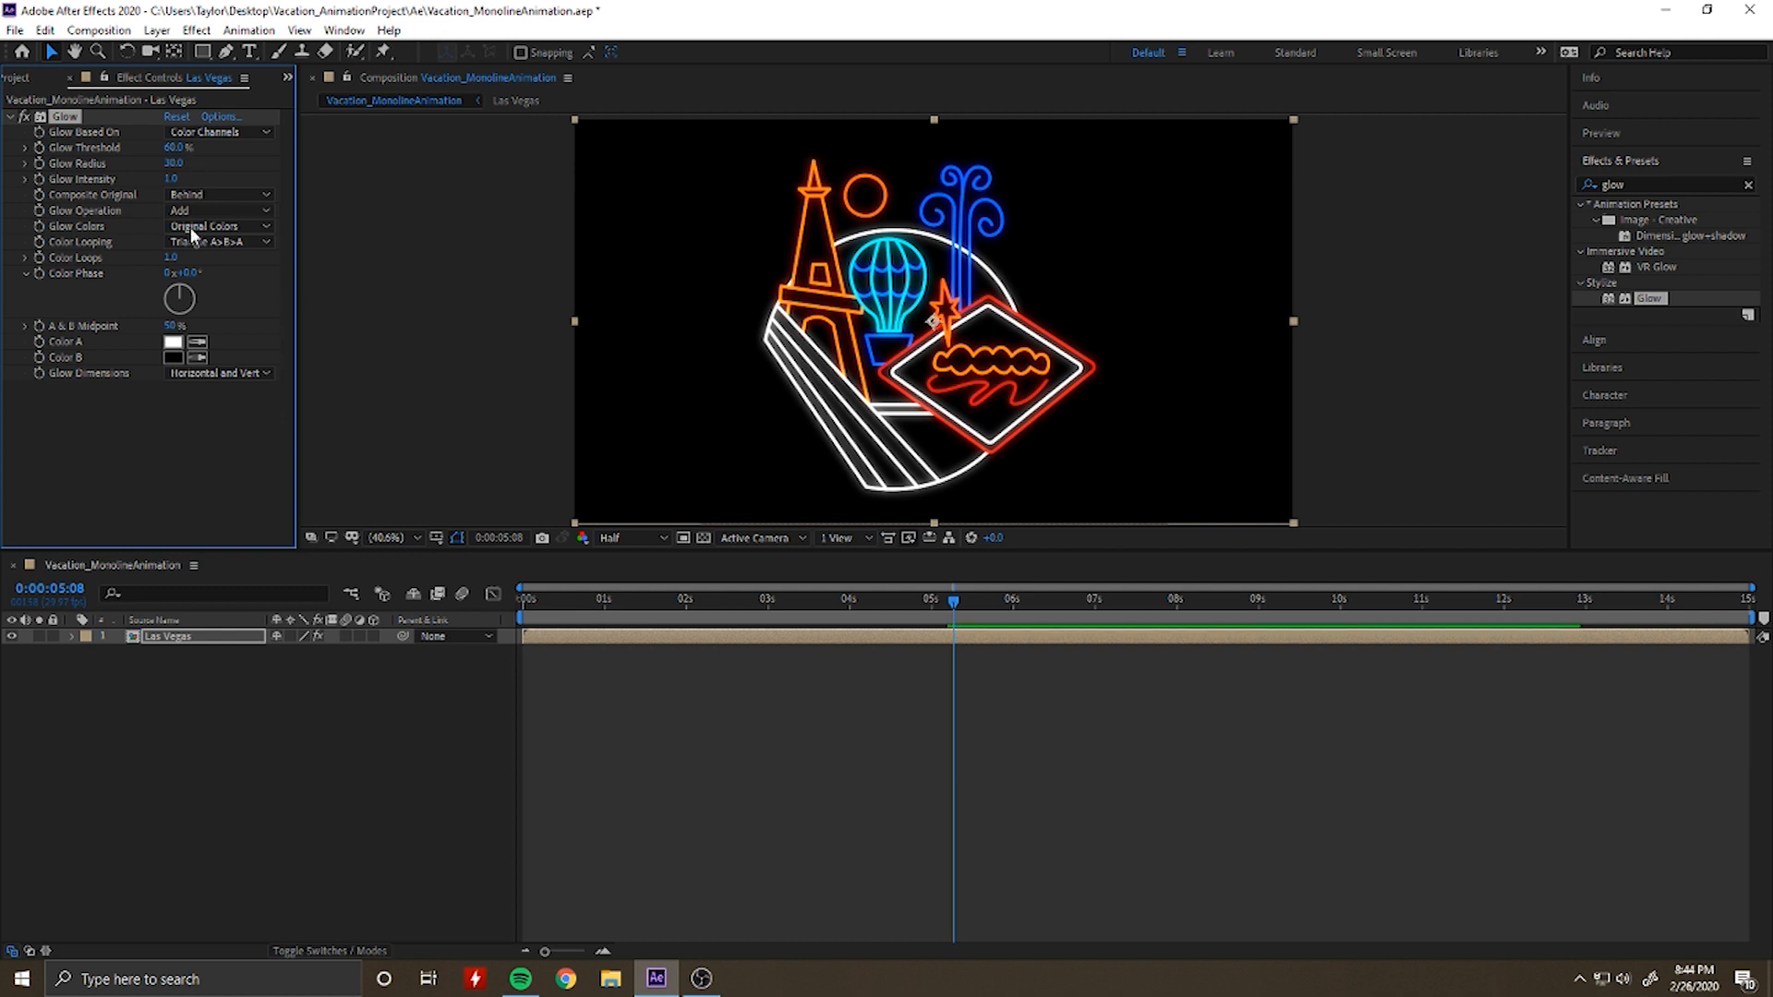
# Step: Create a new solid named "Background" and place it beneath the Las Vegas layer
pyautogui.click(201, 713)
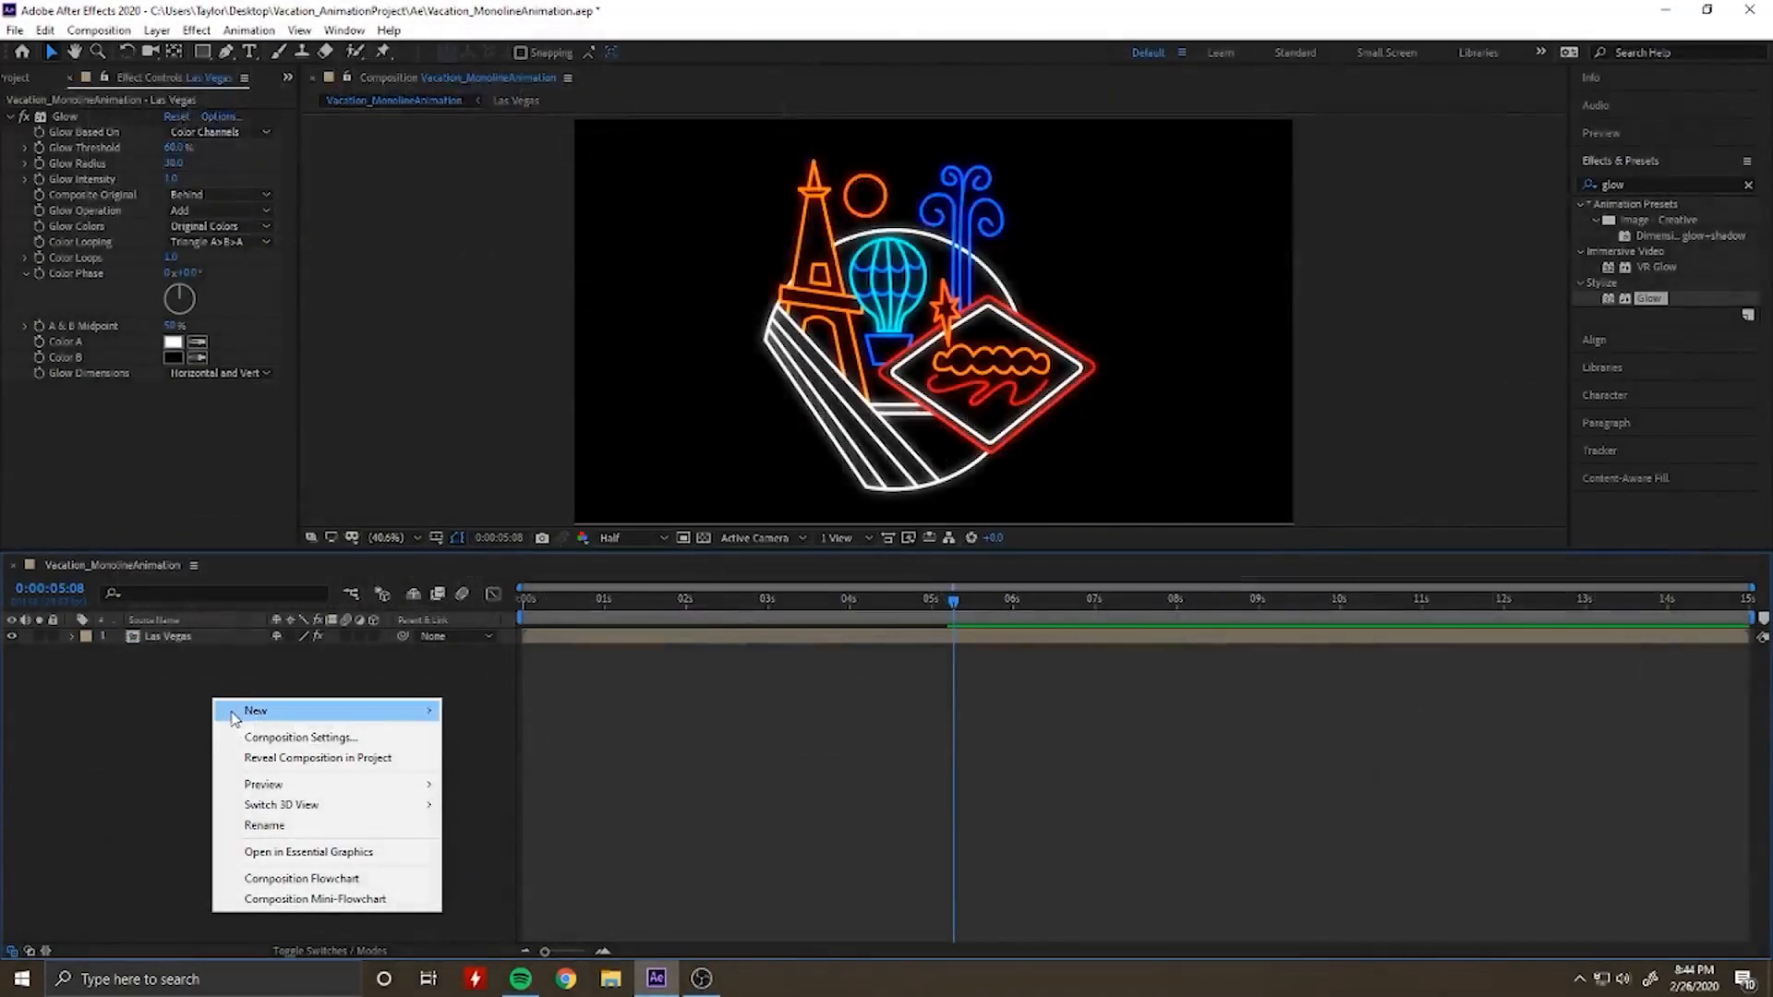
pyautogui.moveTo(233, 718)
pyautogui.click(485, 757)
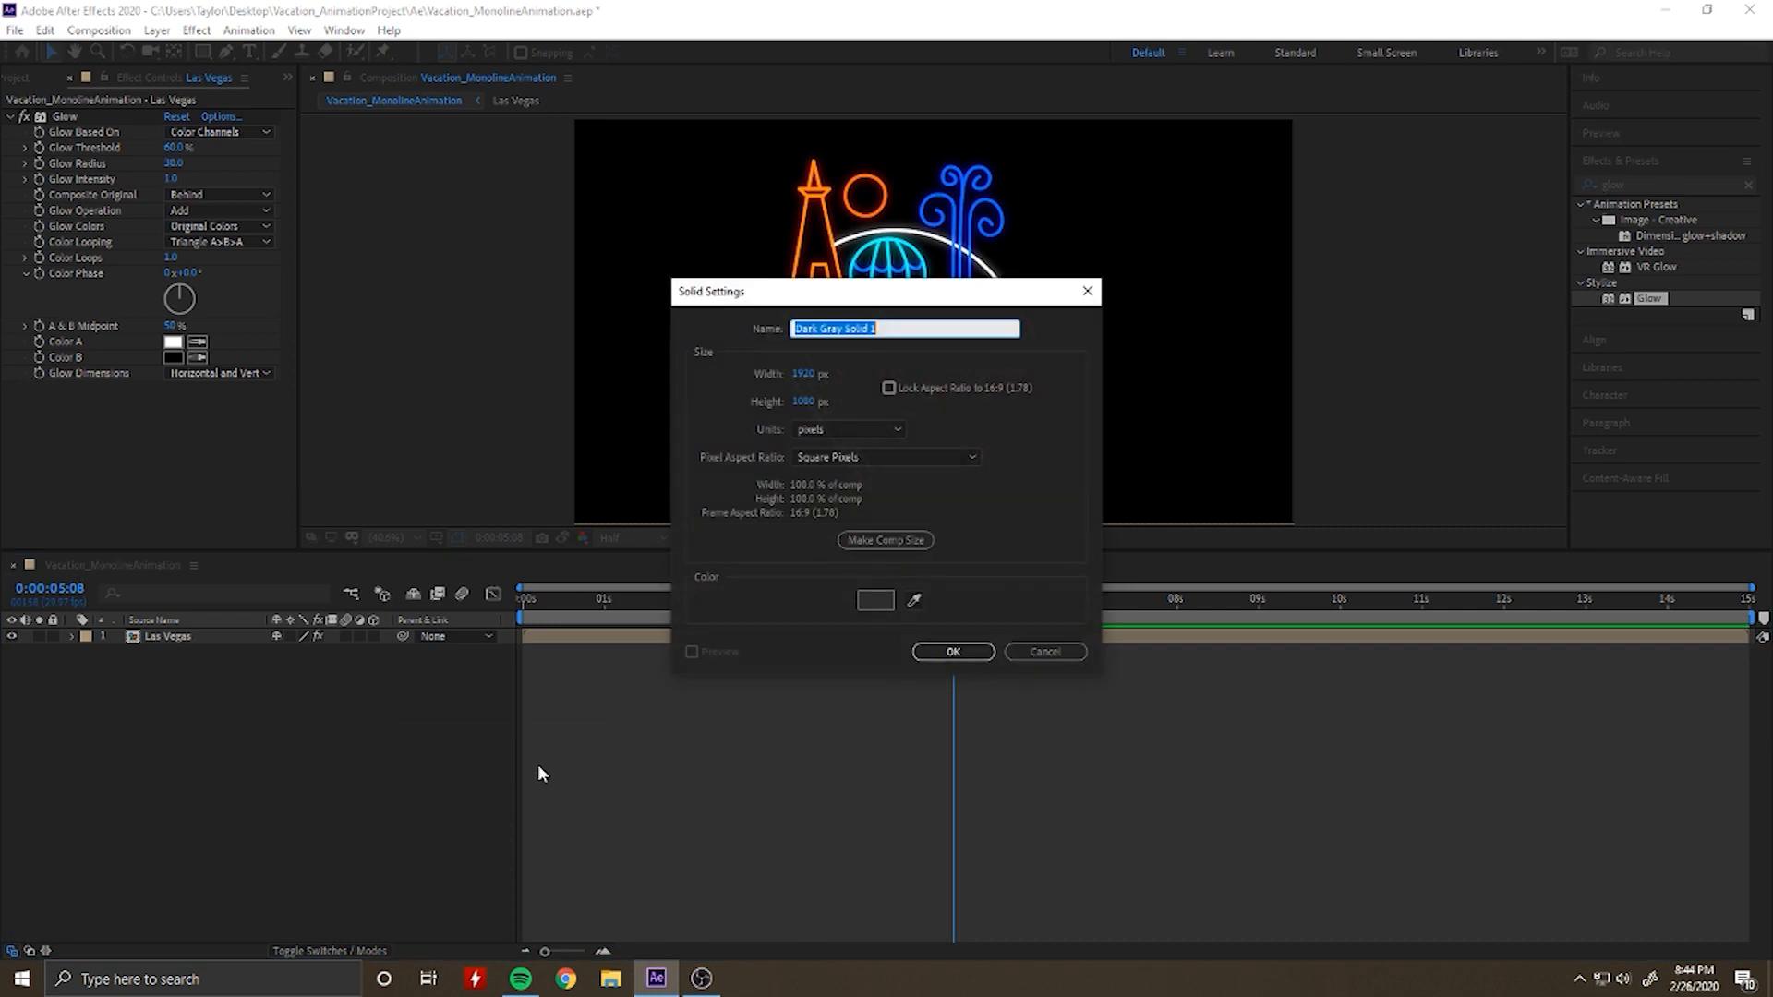
pyautogui.press('BackSpace')
pyautogui.click(954, 652)
pyautogui.moveTo(221, 636); pyautogui.dragTo(207, 689)
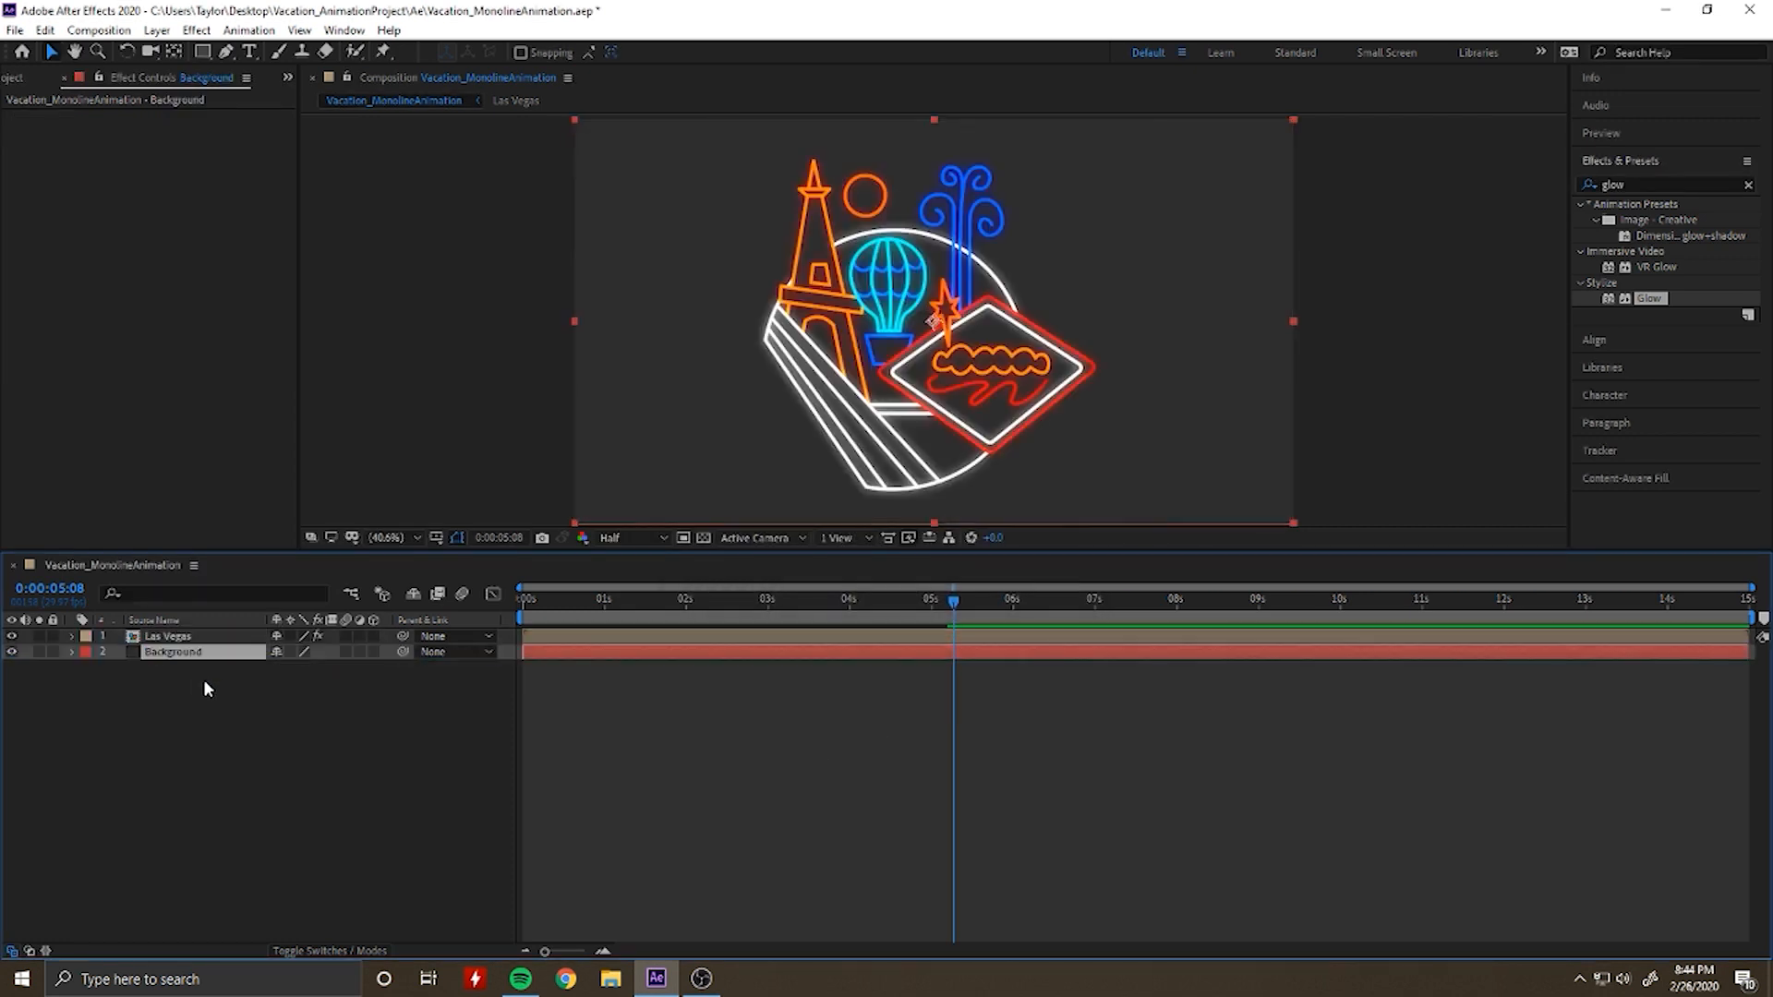
# Step: Find the Fill effect and apply it to the Background layer
pyautogui.doubleClick(1623, 186)
pyautogui.press('BackSpace')
pyautogui.write('fi')
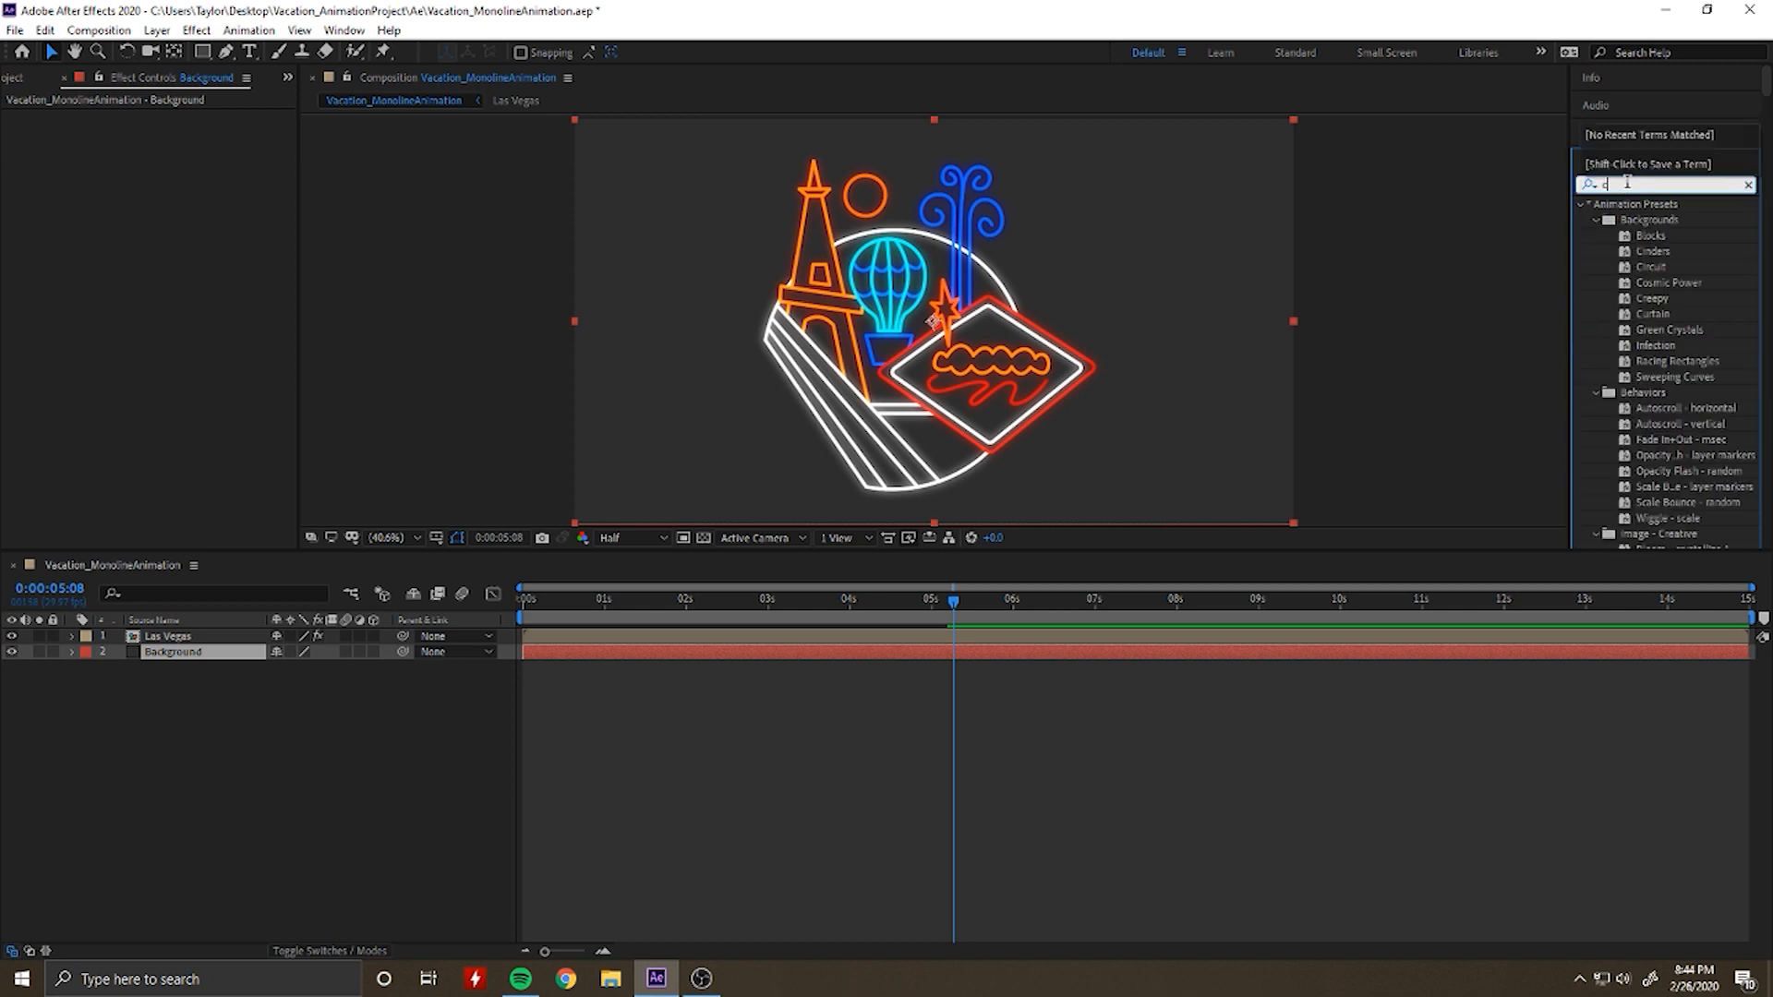
pyautogui.write('ll')
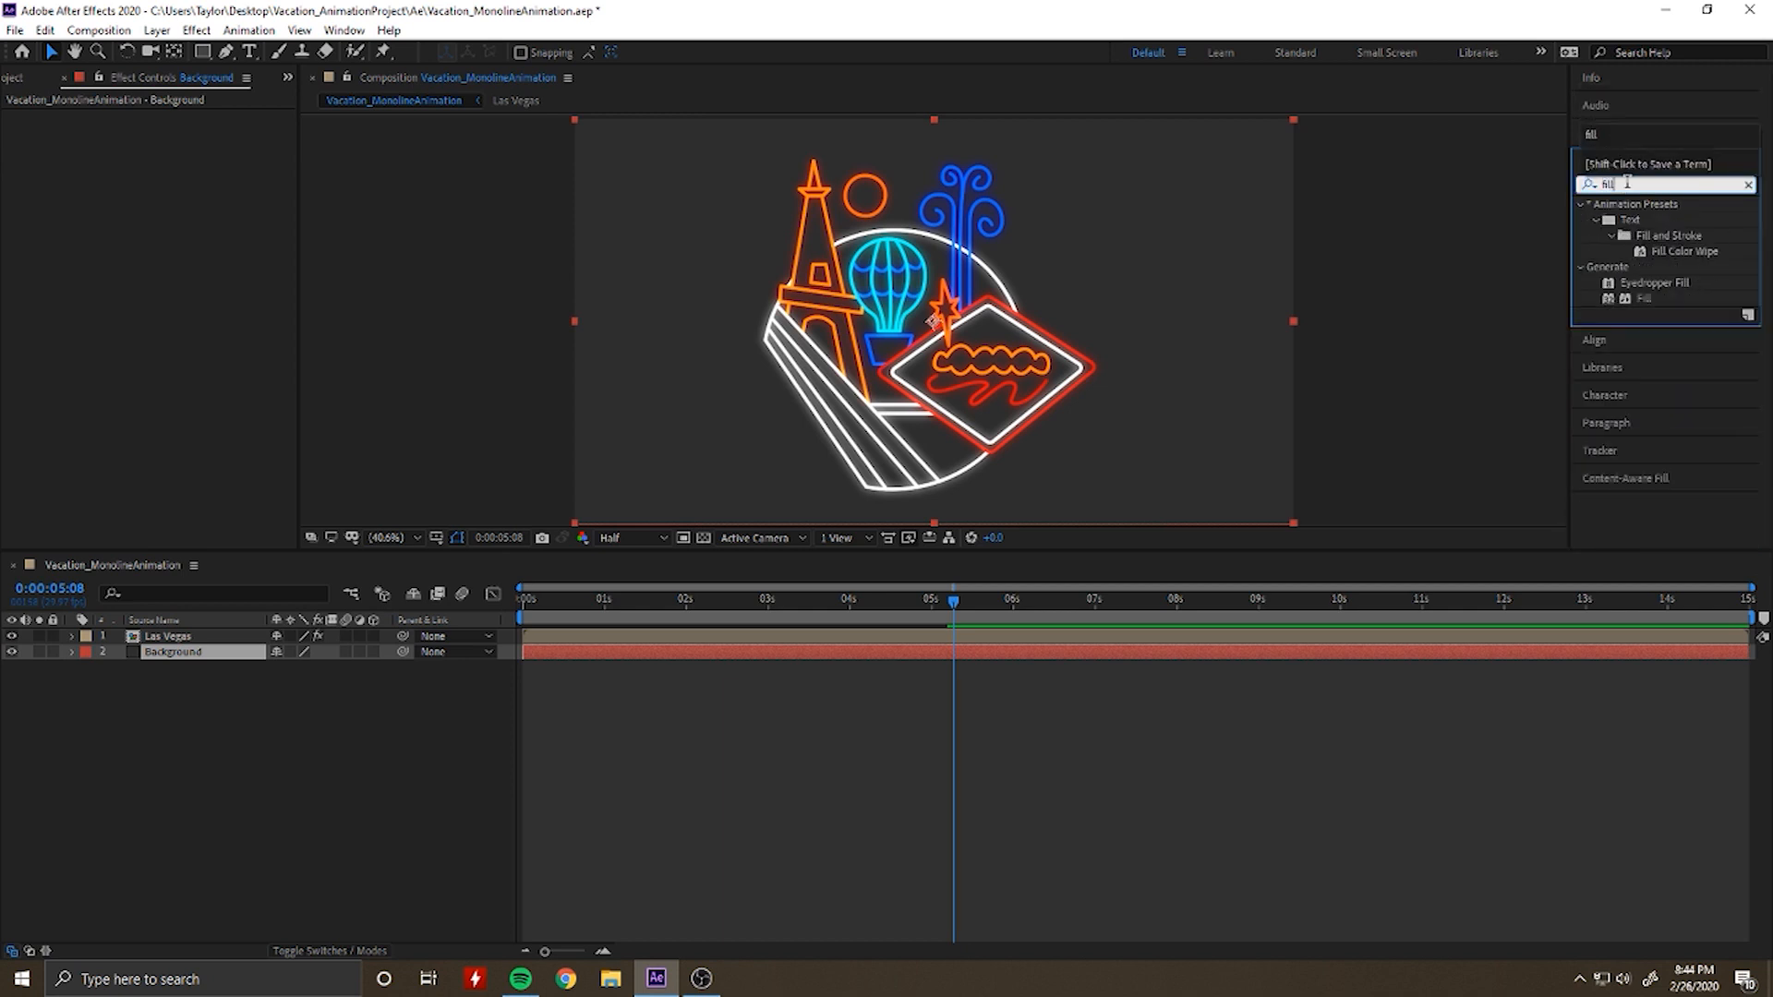
pyautogui.click(1665, 297)
pyautogui.moveTo(1696, 297); pyautogui.dragTo(201, 652)
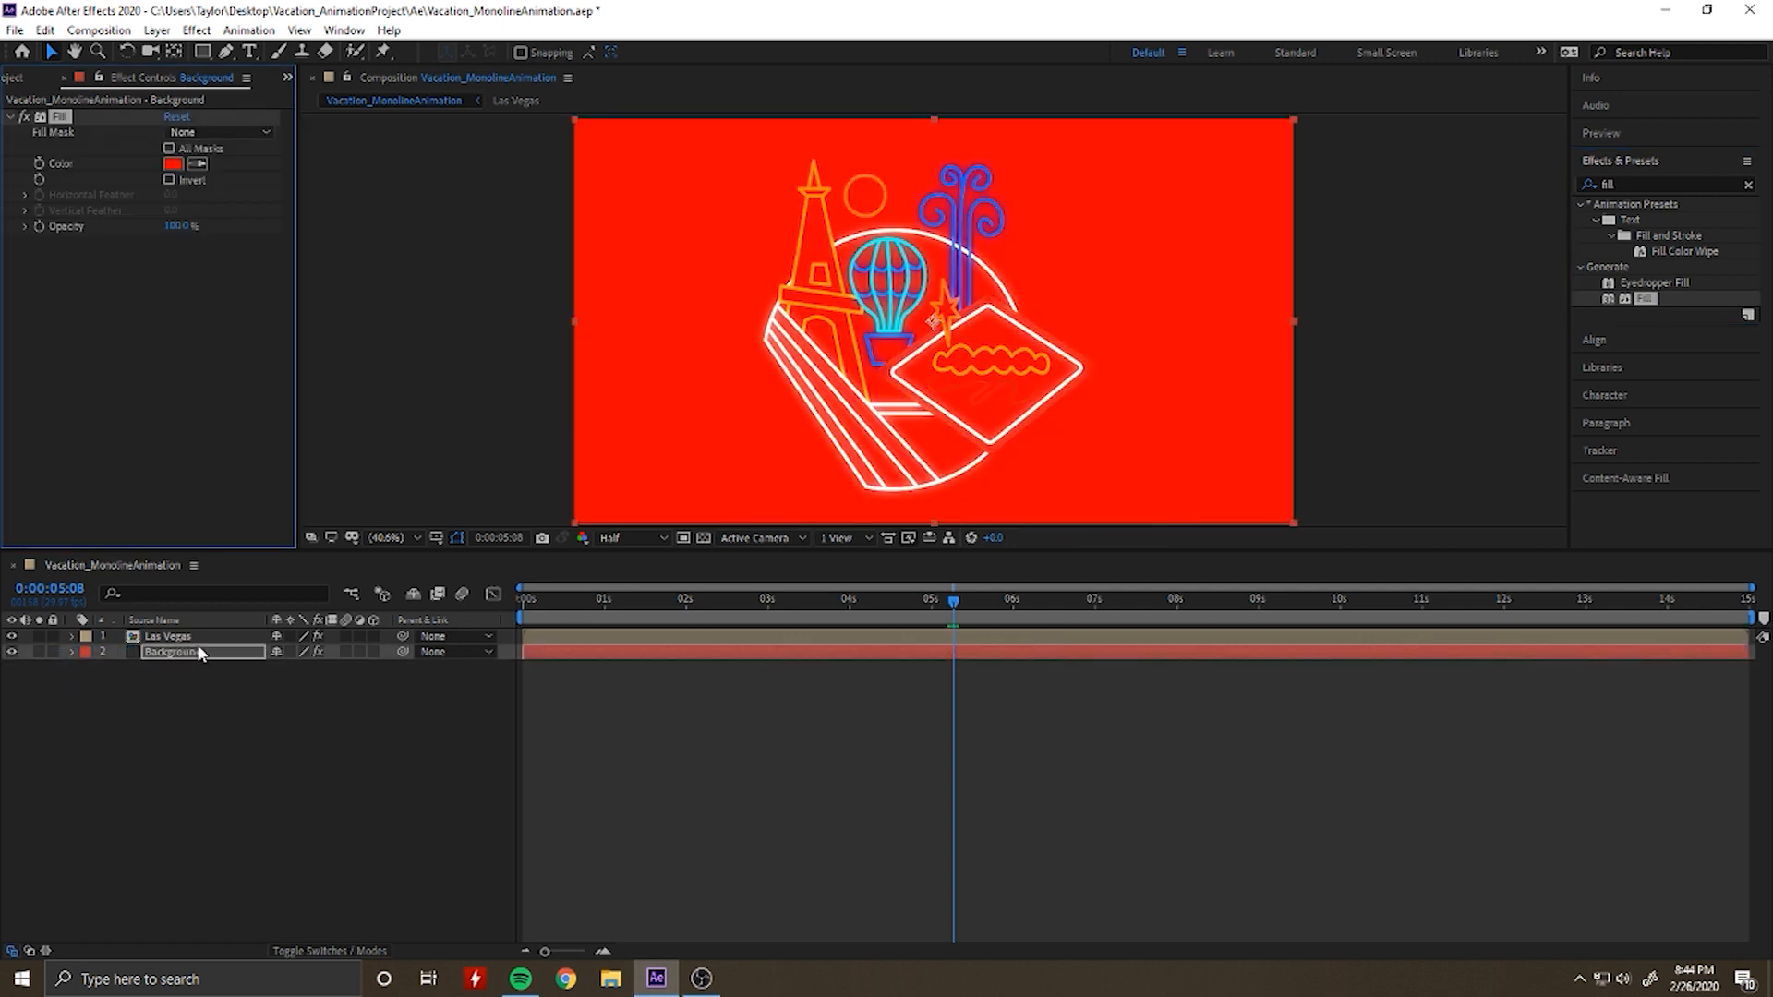
# Step: Set the Background layer's Fill colour to the dark grey 161616
pyautogui.click(173, 163)
pyautogui.moveTo(799, 494); pyautogui.dragTo(779, 672)
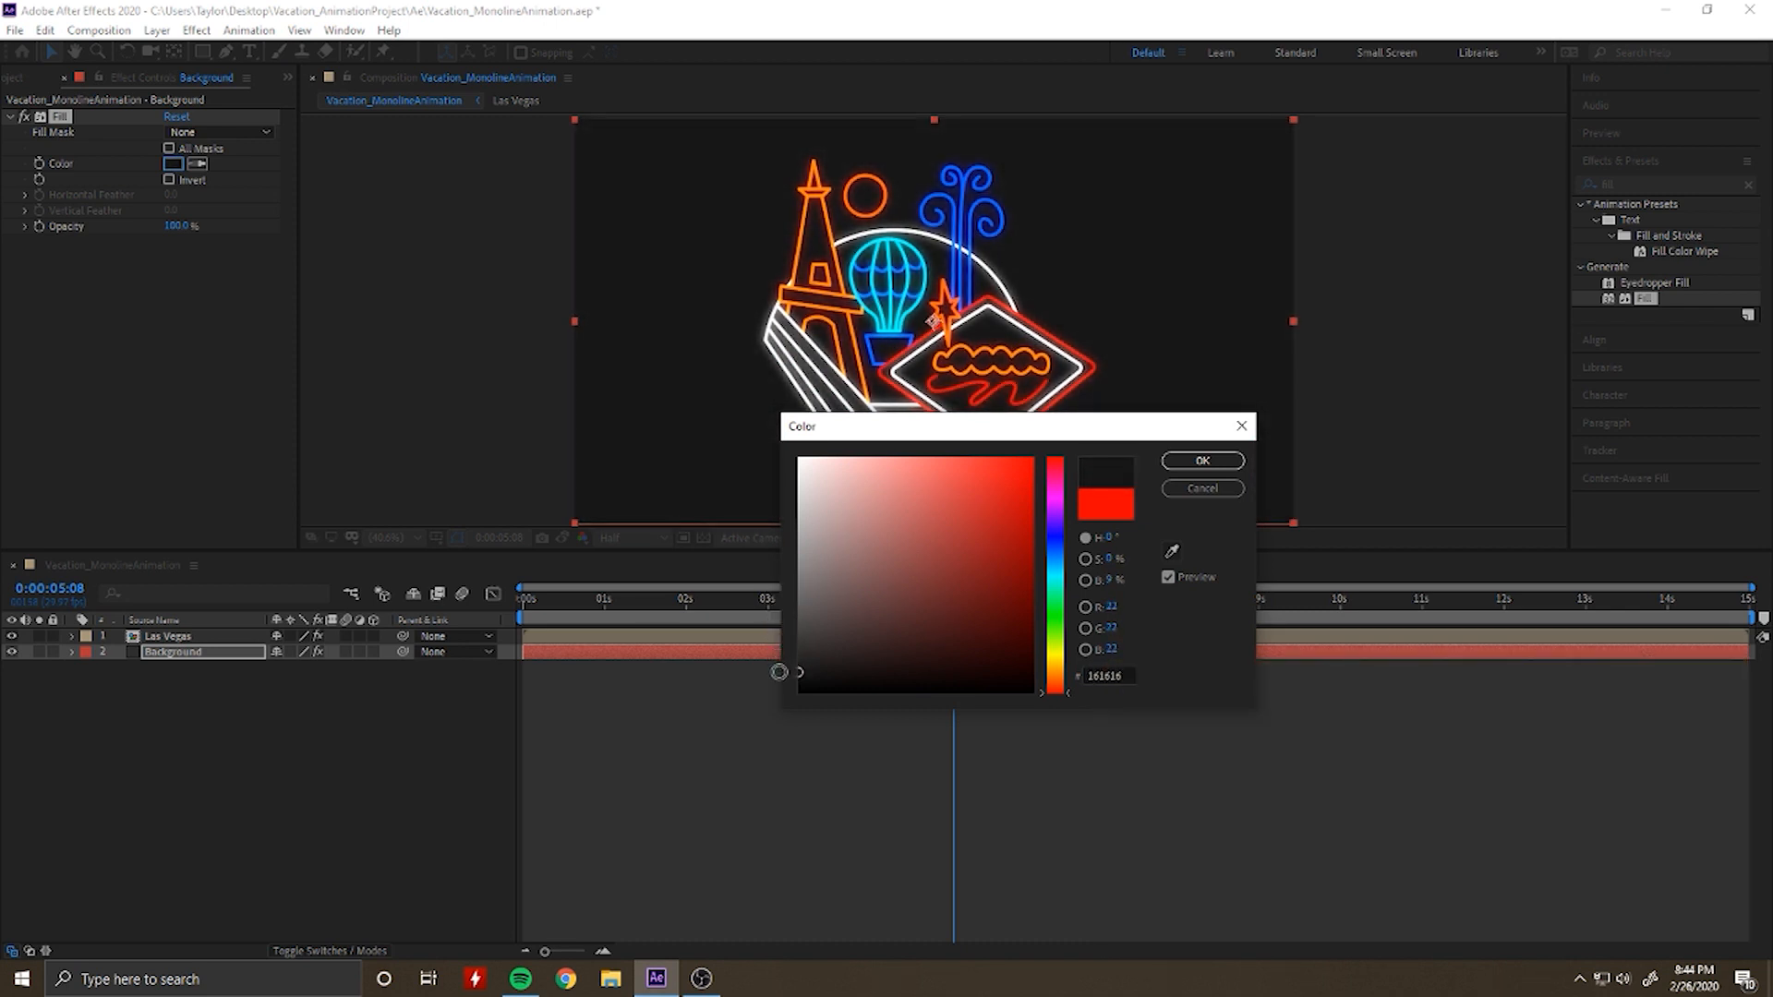
pyautogui.click(1182, 463)
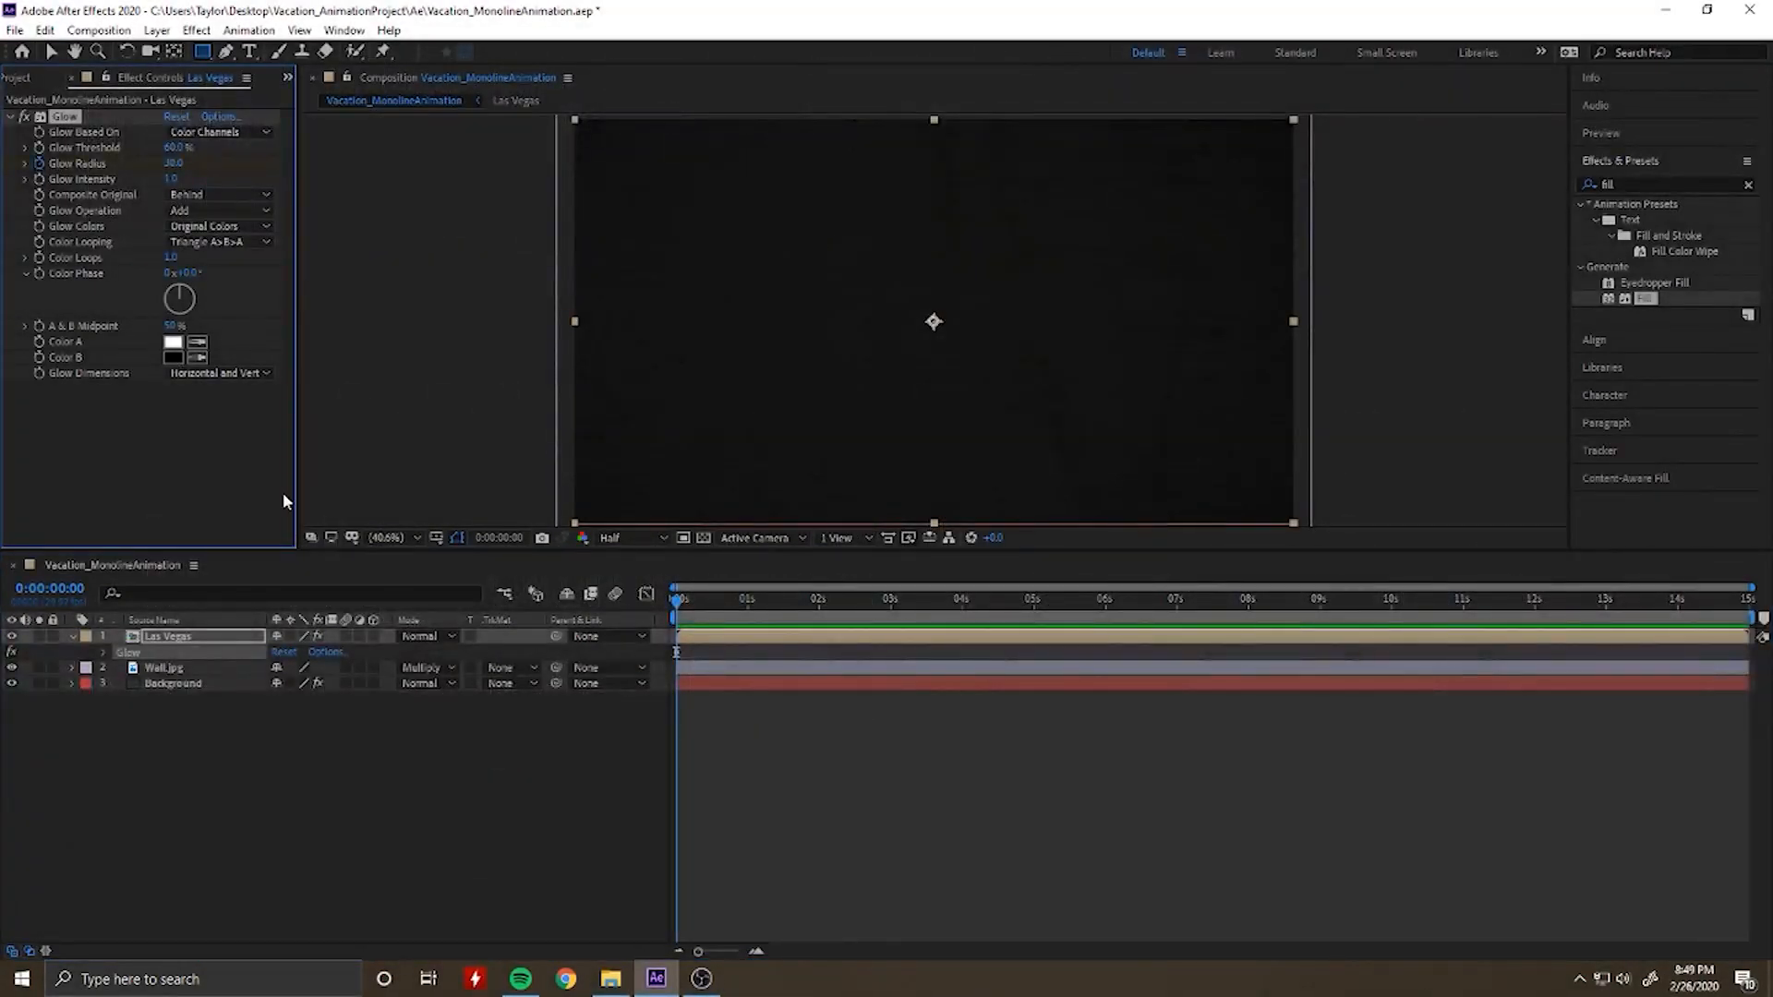
# Step: Show the Las Vegas layer's Glow Radius keyframes and add one with a value of 80 at 0:00:05:05
pyautogui.press('u')
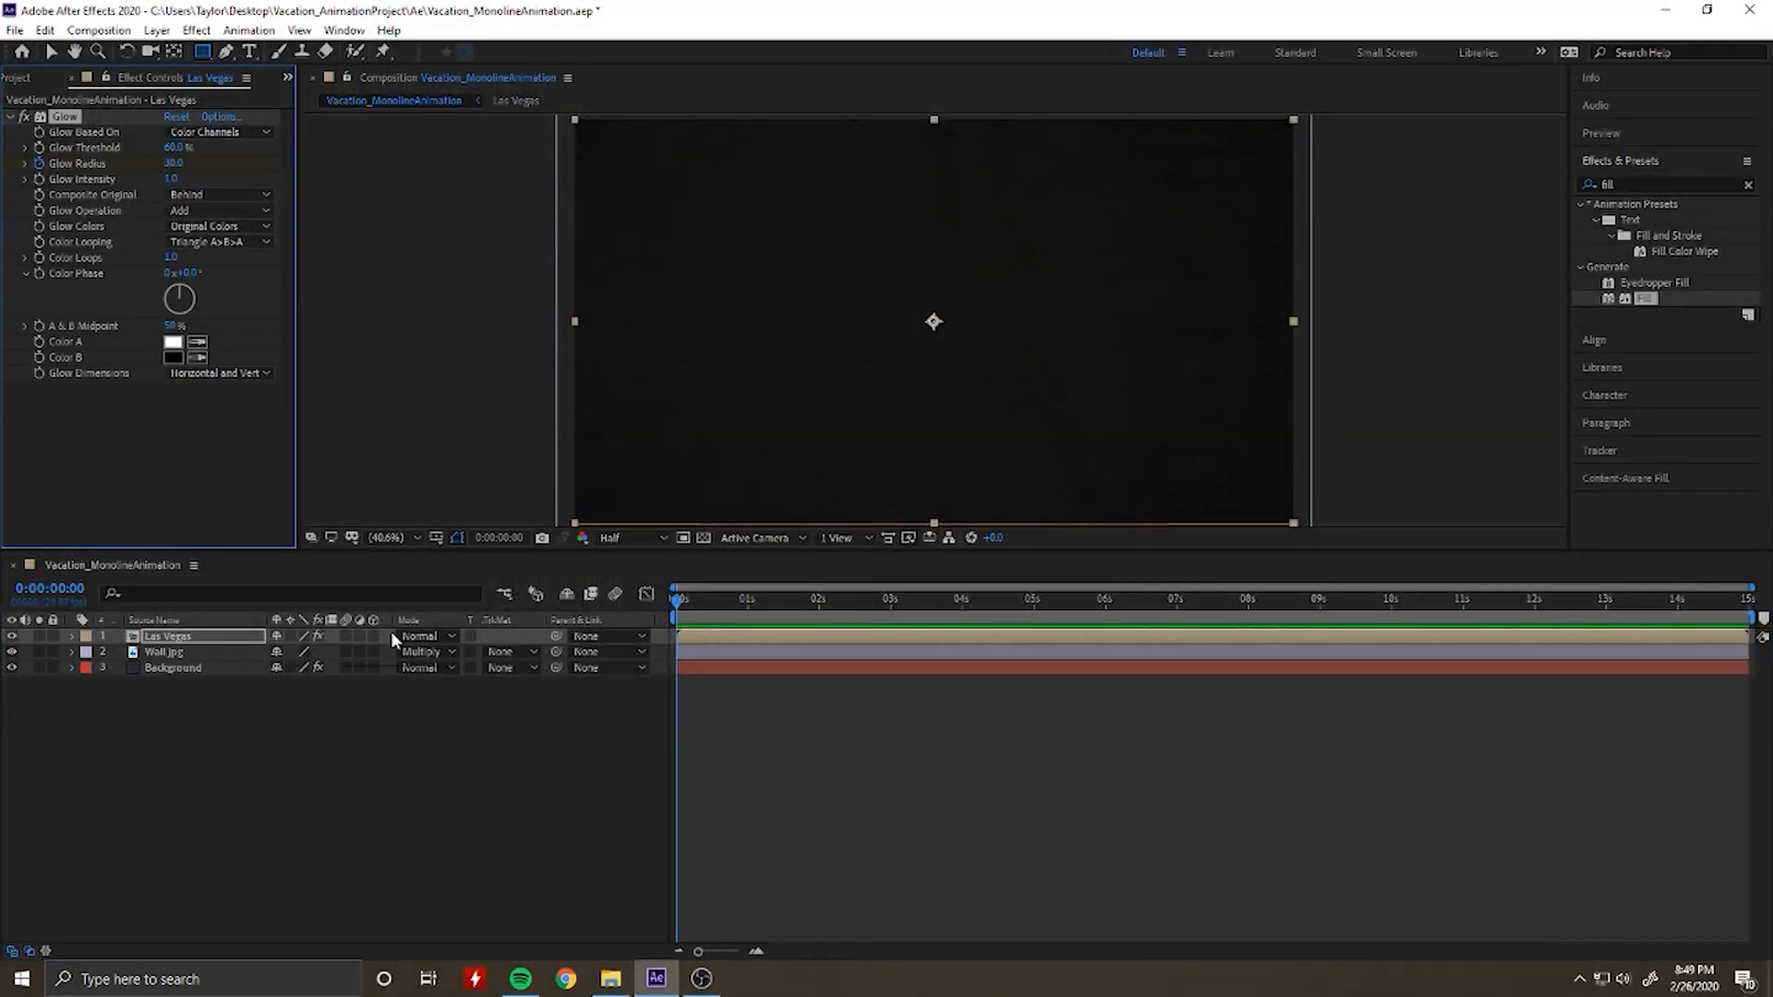
pyautogui.moveTo(678, 609); pyautogui.dragTo(695, 610)
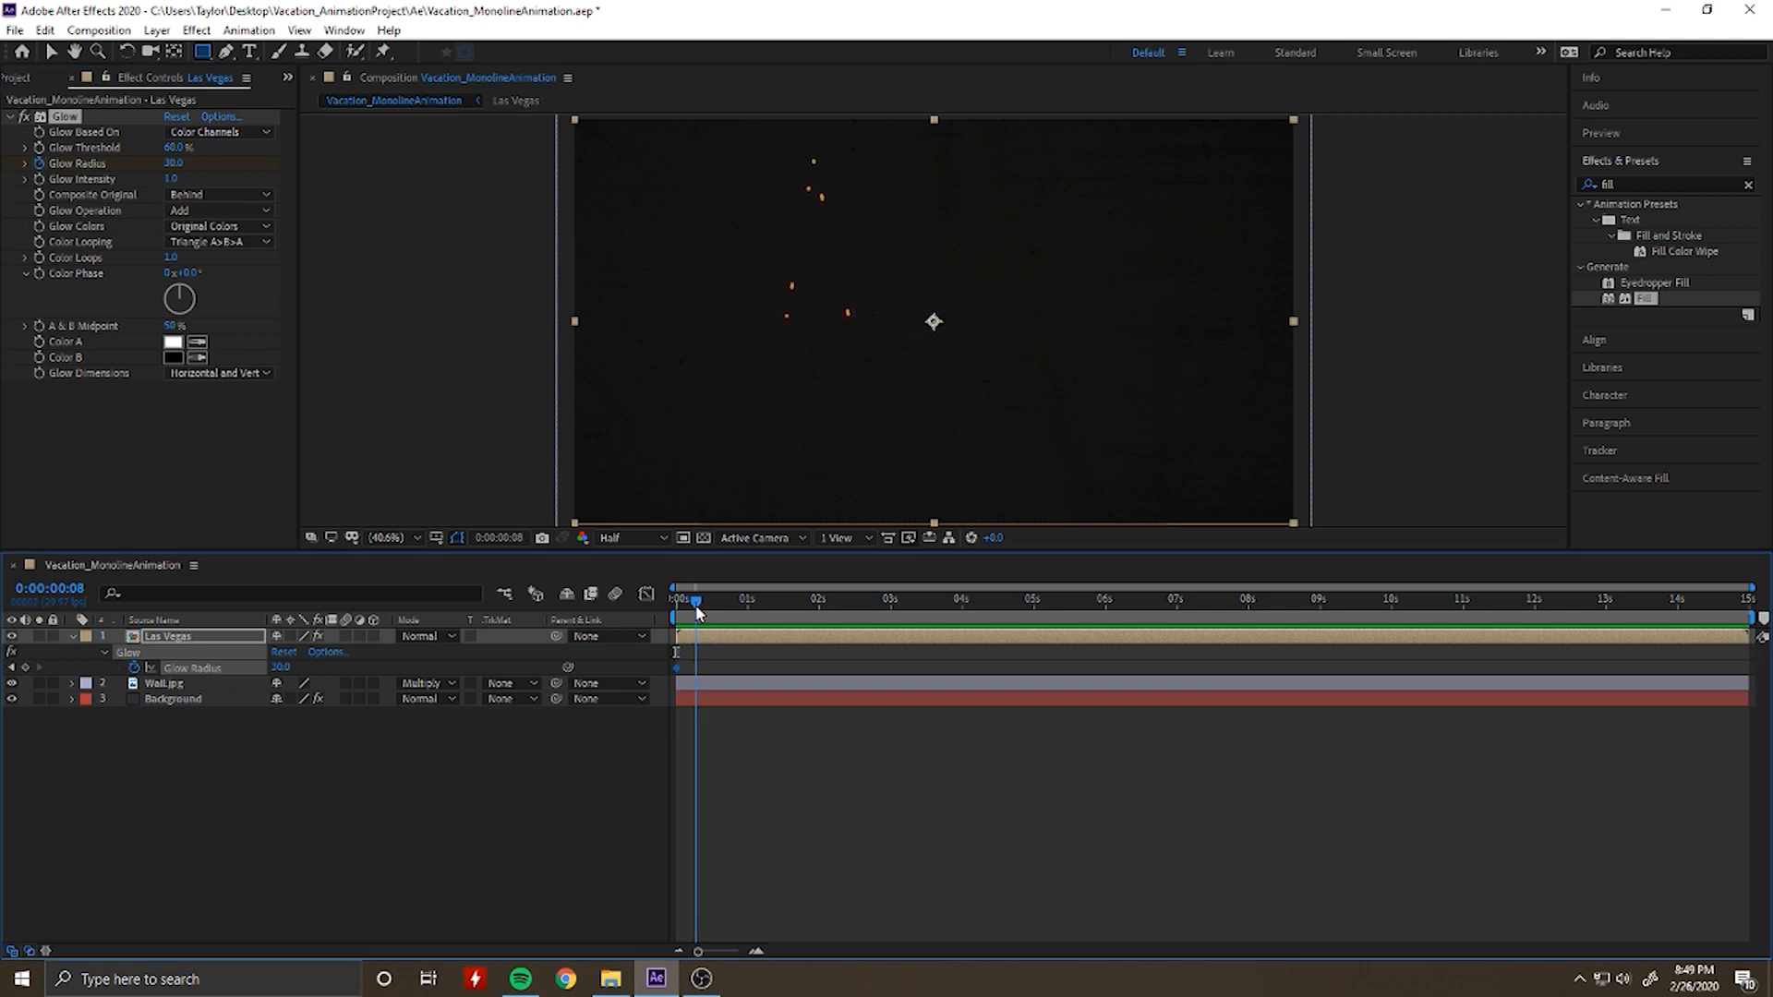
pyautogui.click(172, 164)
pyautogui.moveTo(699, 605); pyautogui.dragTo(1033, 602)
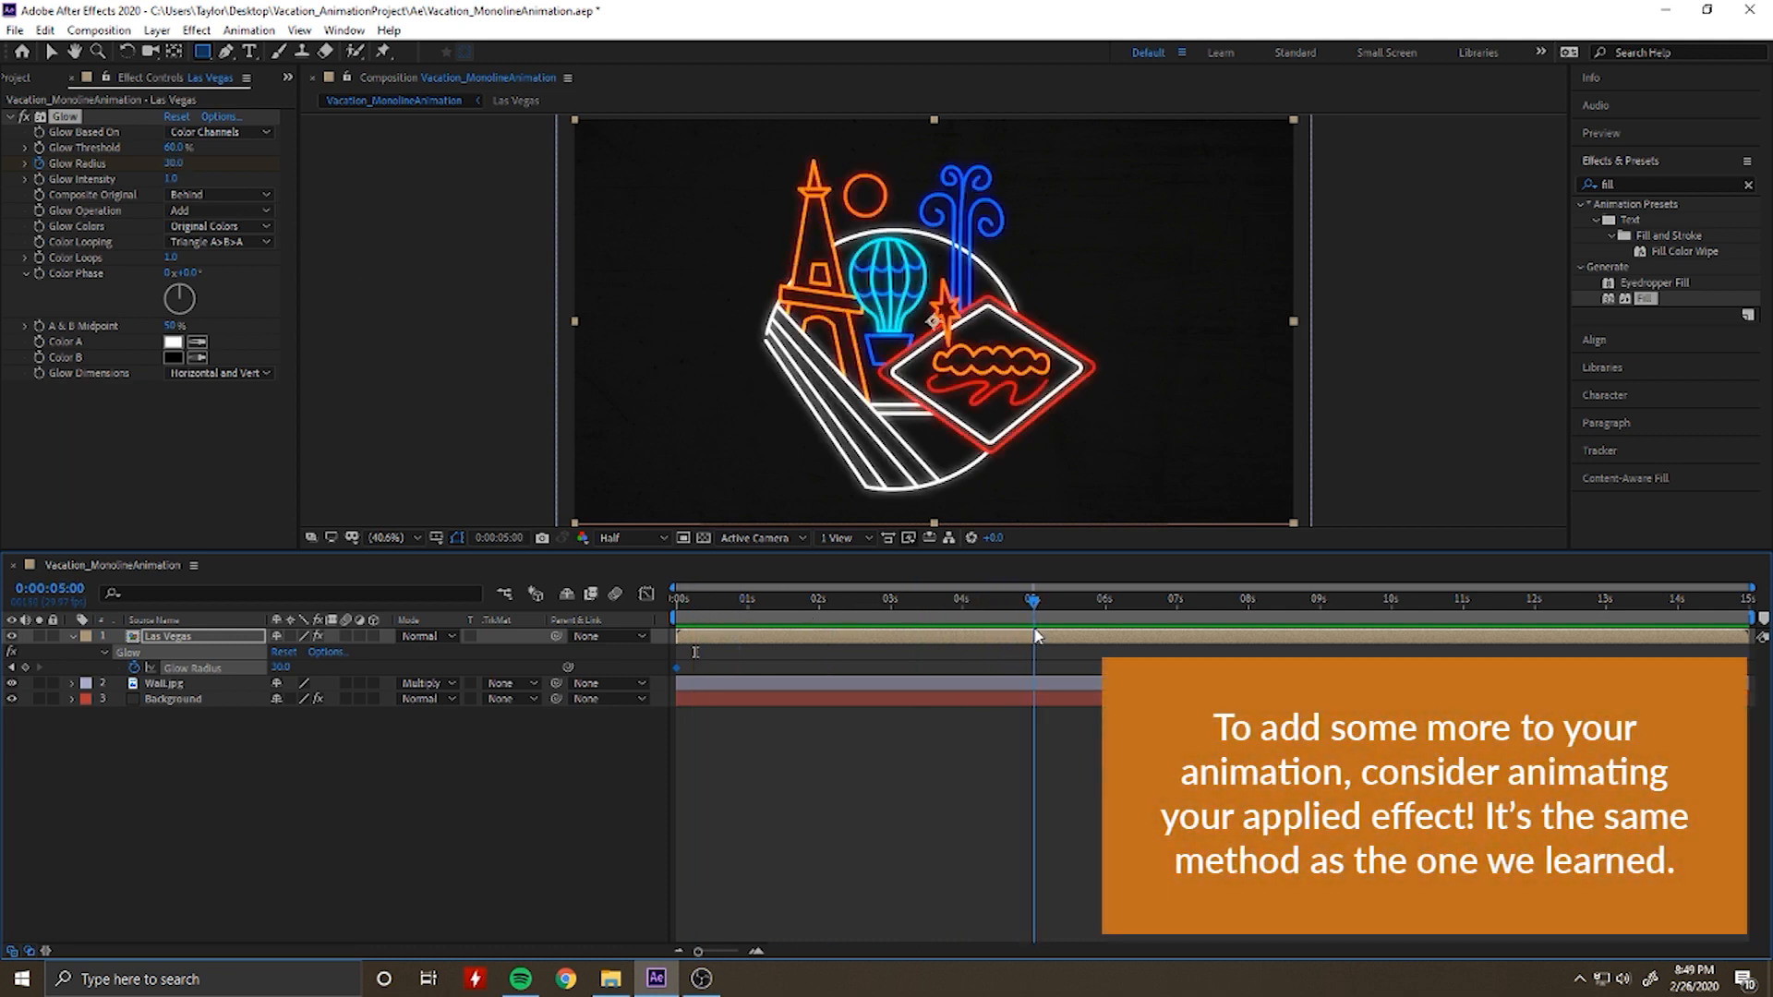
pyautogui.moveTo(1036, 636); pyautogui.dragTo(1048, 636)
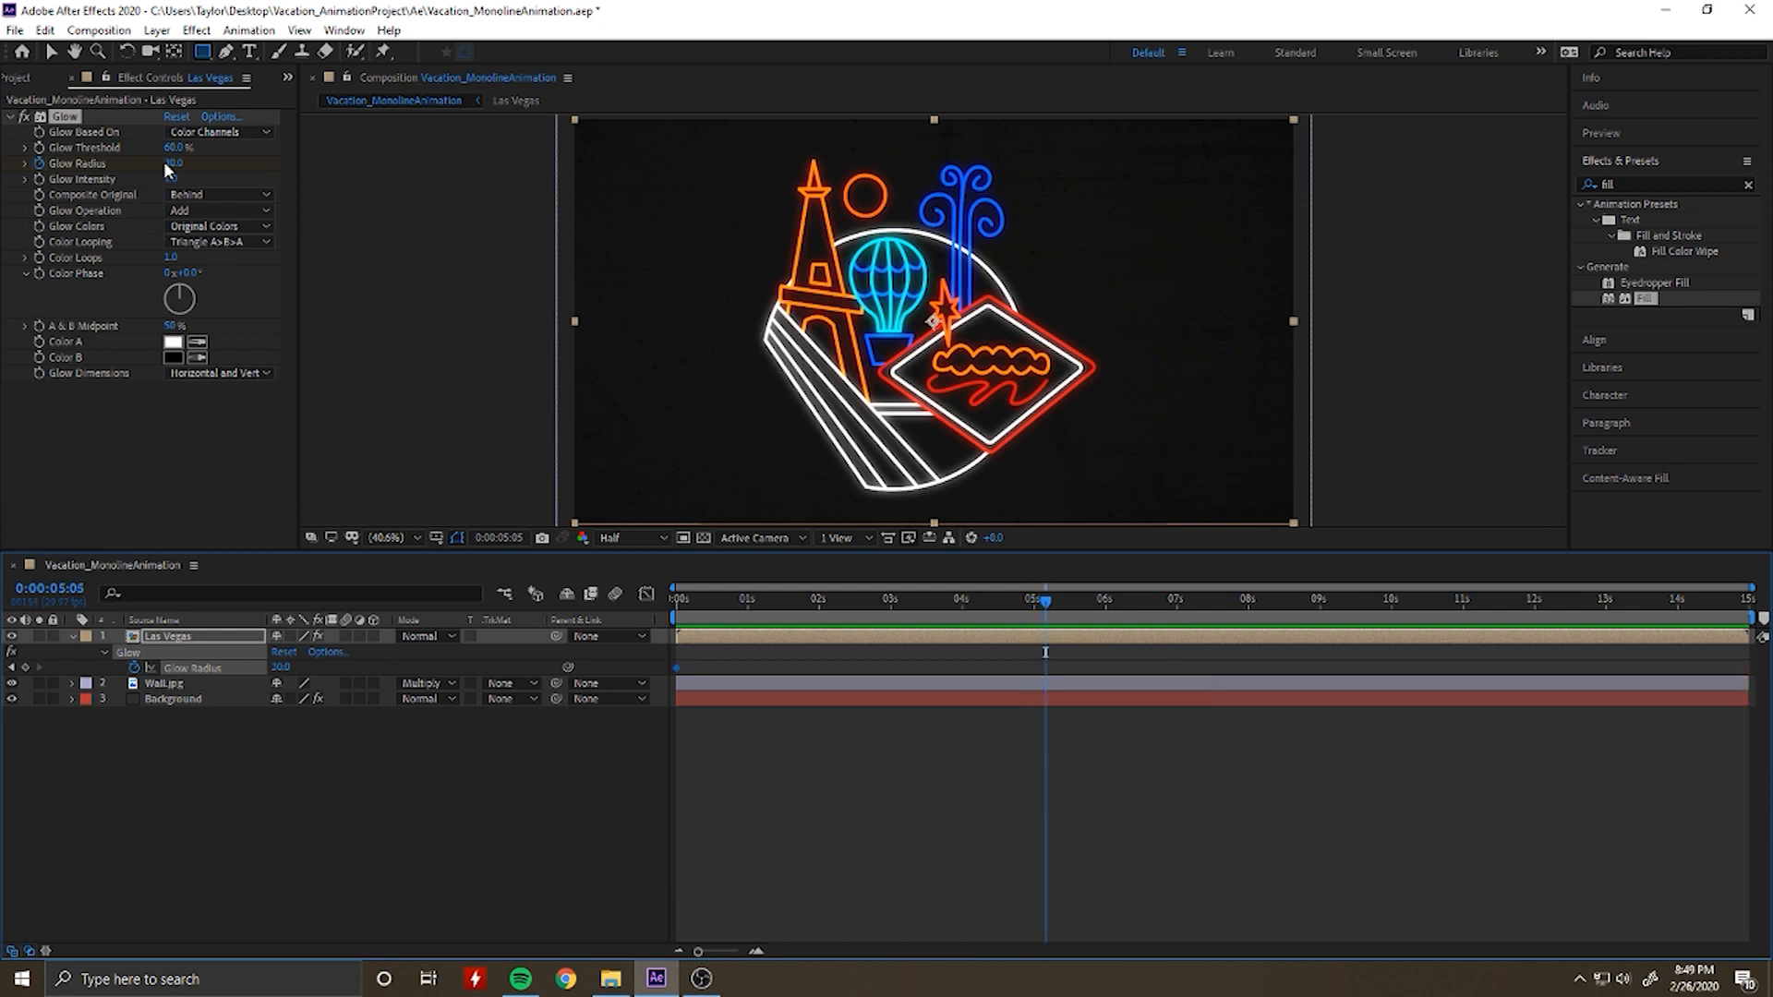
pyautogui.moveTo(173, 162); pyautogui.dragTo(200, 169)
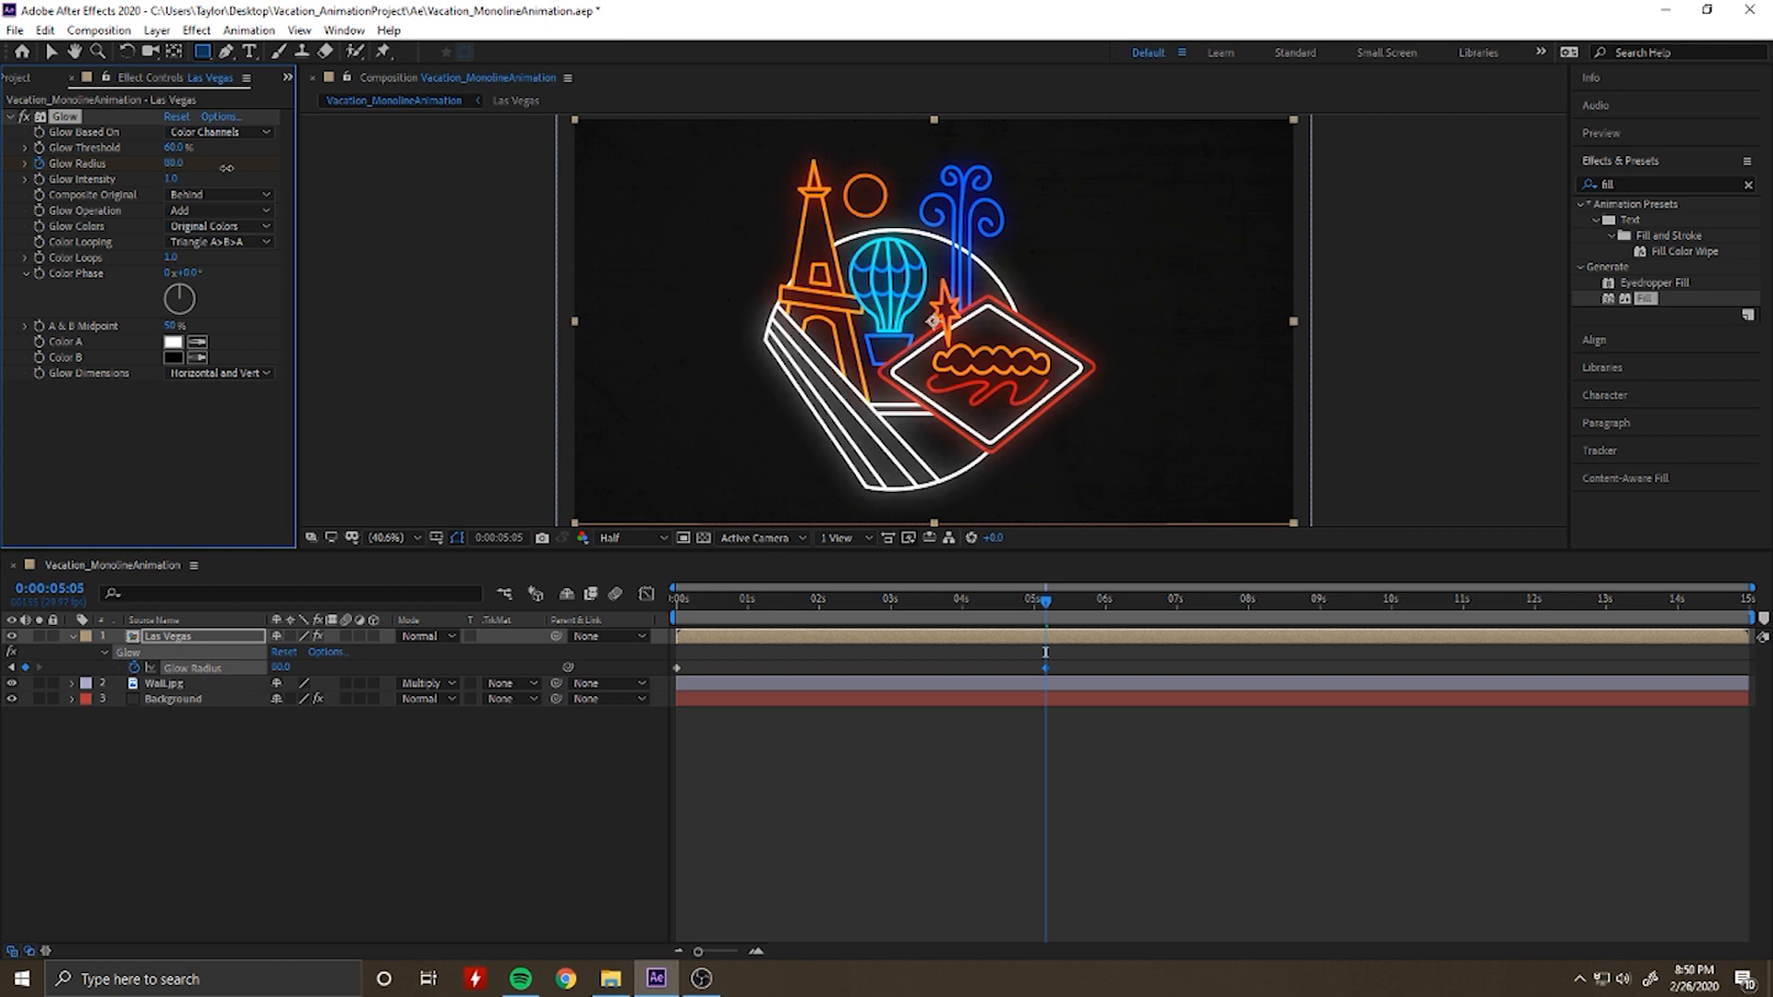
# Step: Play the composition from the start to preview the animated glow
pyautogui.moveTo(744, 607); pyautogui.dragTo(658, 611)
pyautogui.press('space')
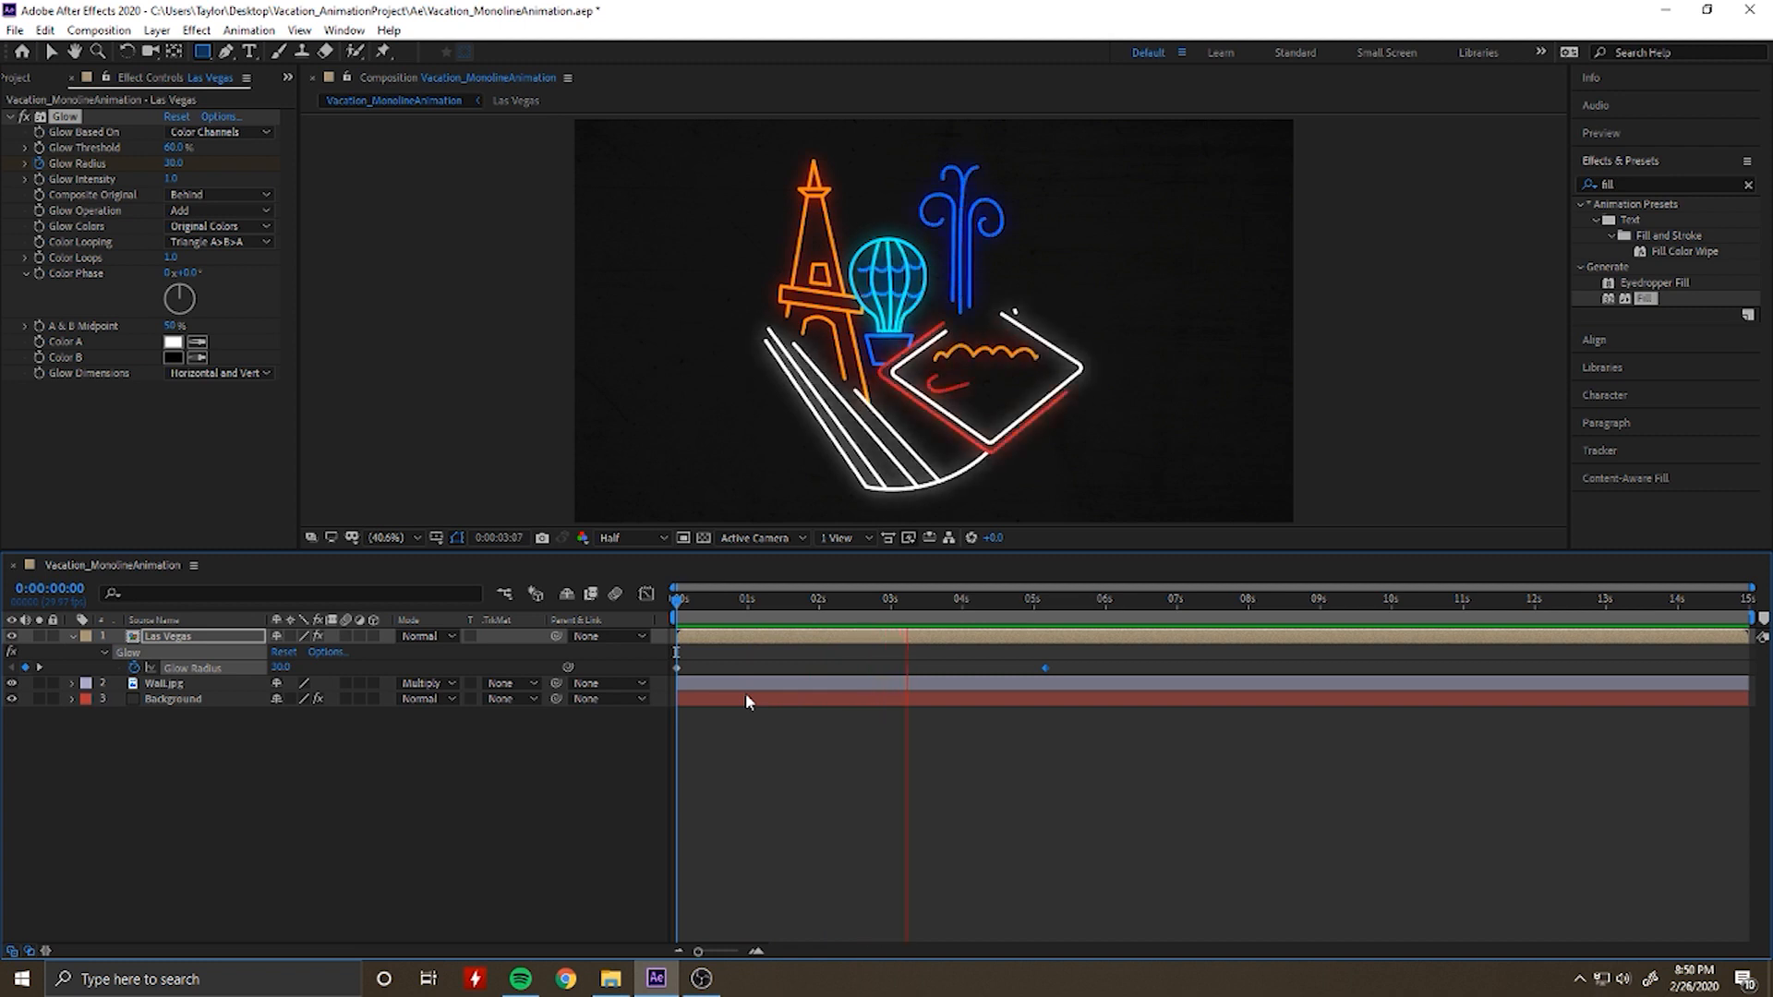
pyautogui.press('space')
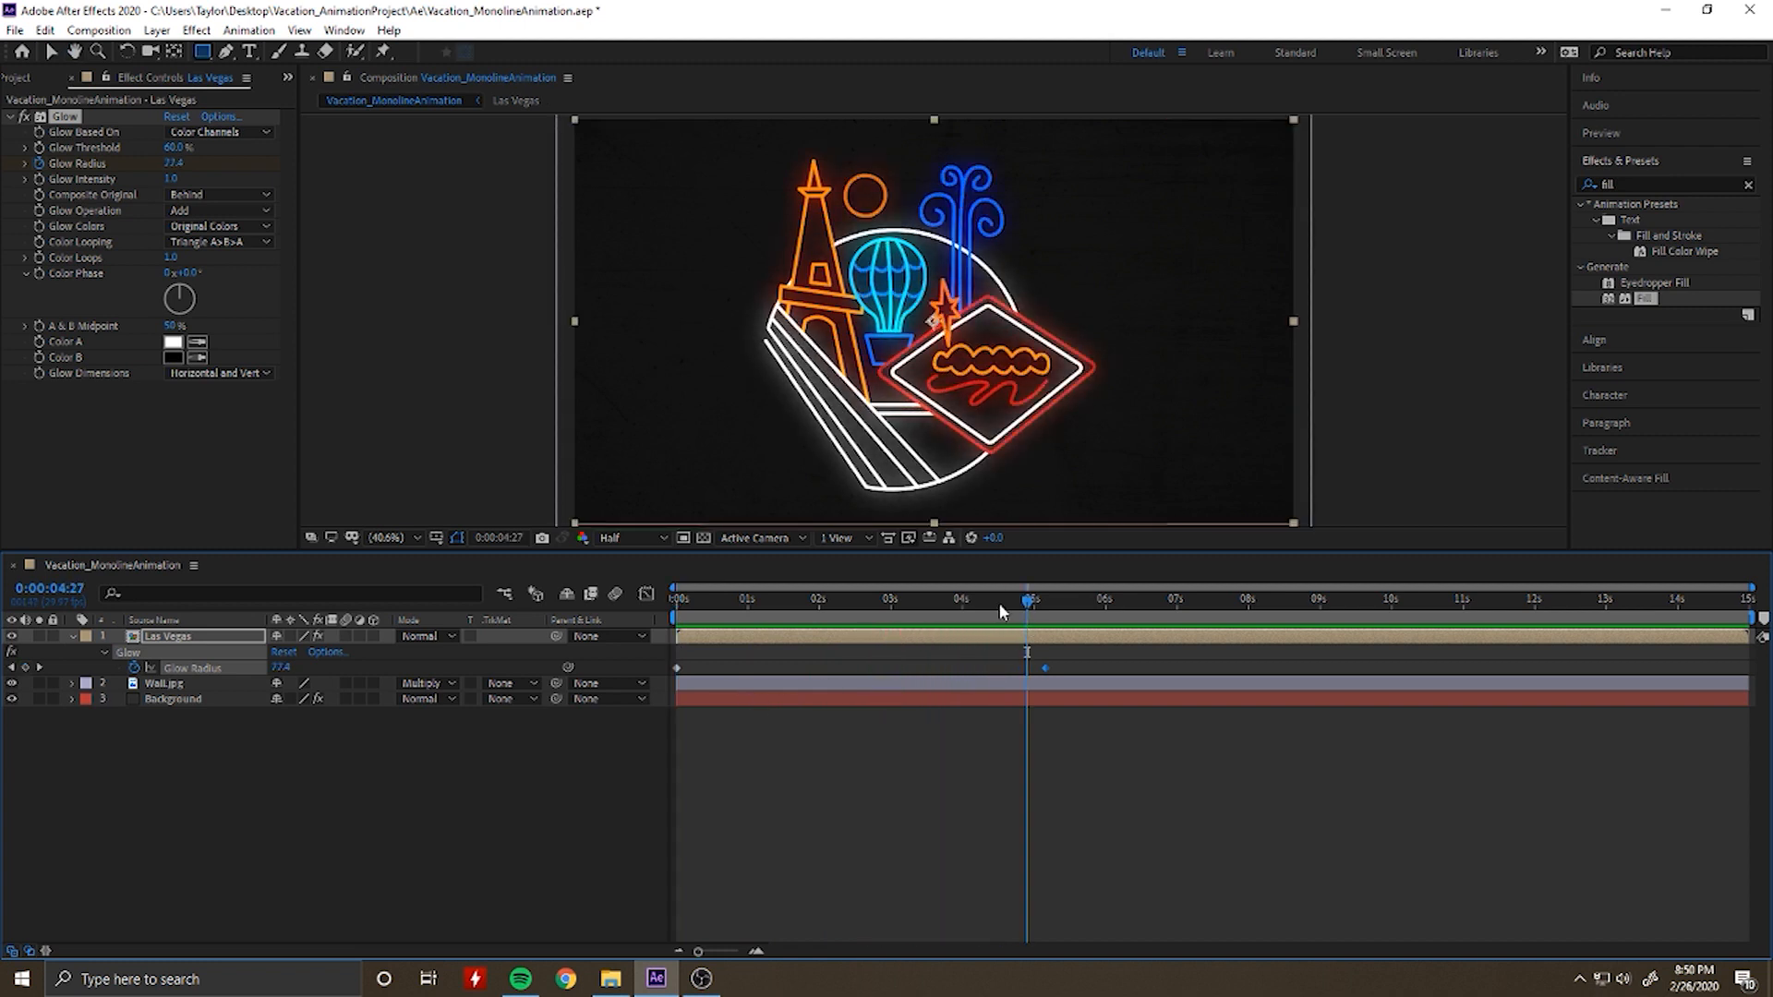
pyautogui.moveTo(1030, 601)
pyautogui.mouseDown()
pyautogui.moveTo(1047, 601)
pyautogui.moveTo(661, 620)
pyautogui.mouseUp()
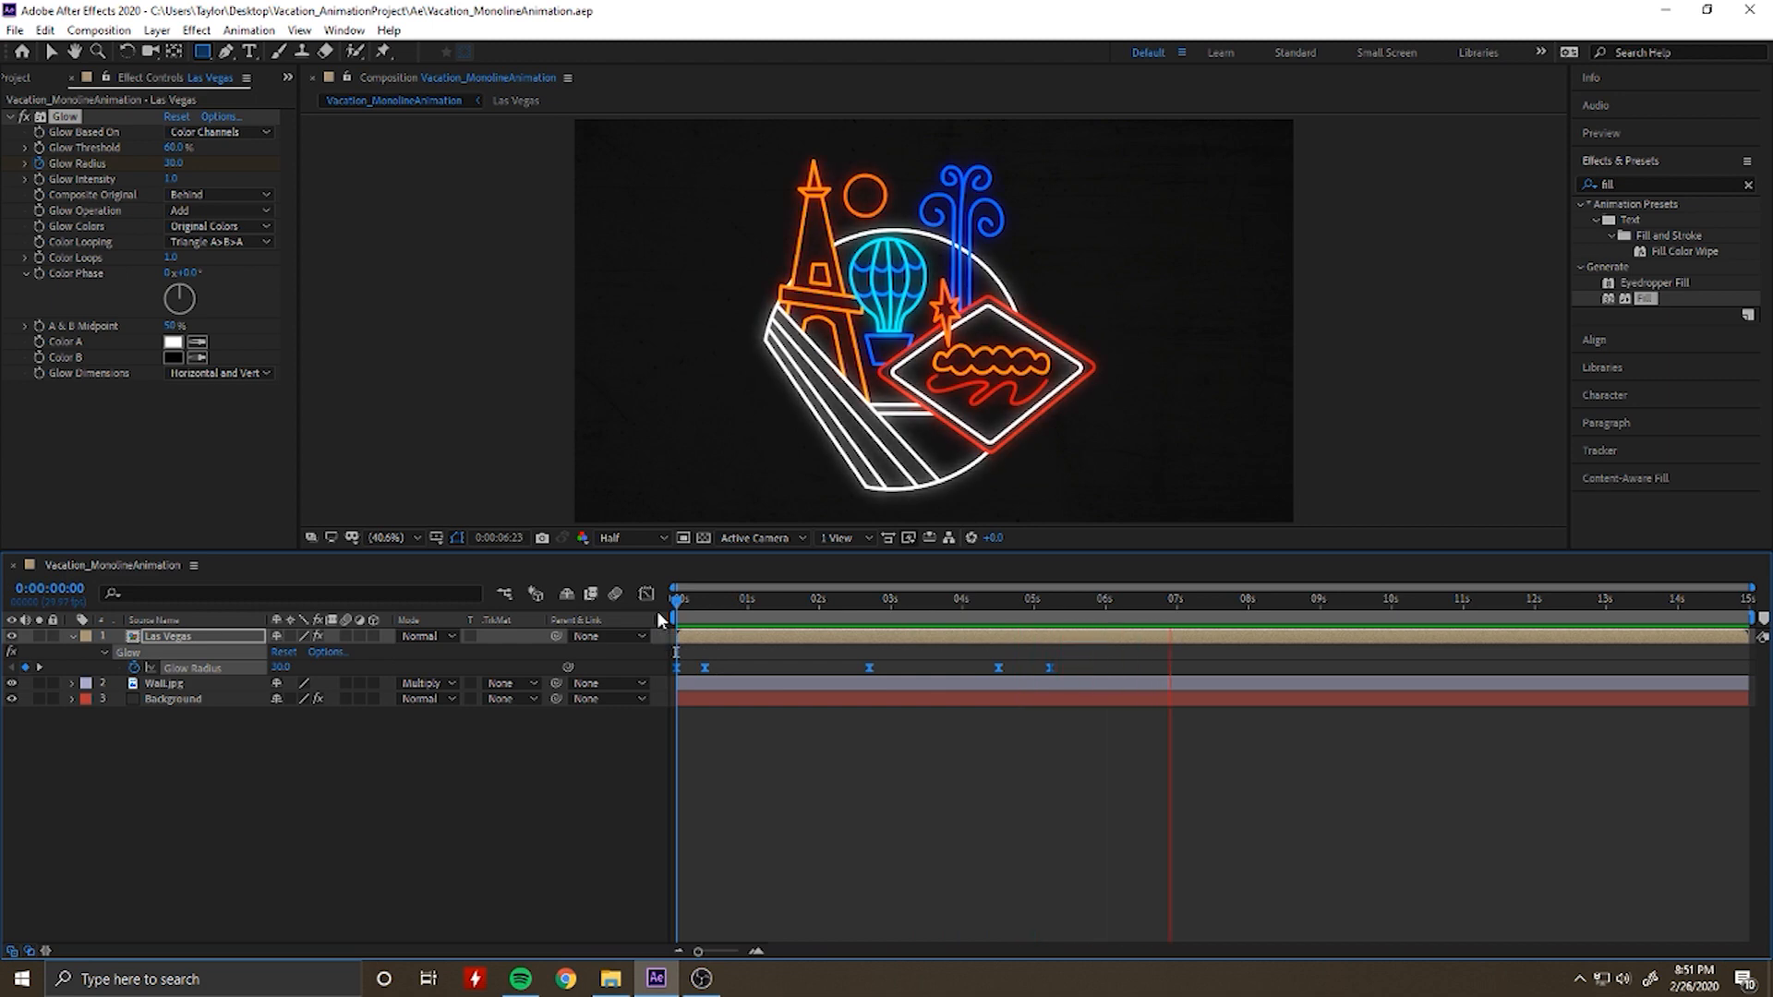
pyautogui.press('space')
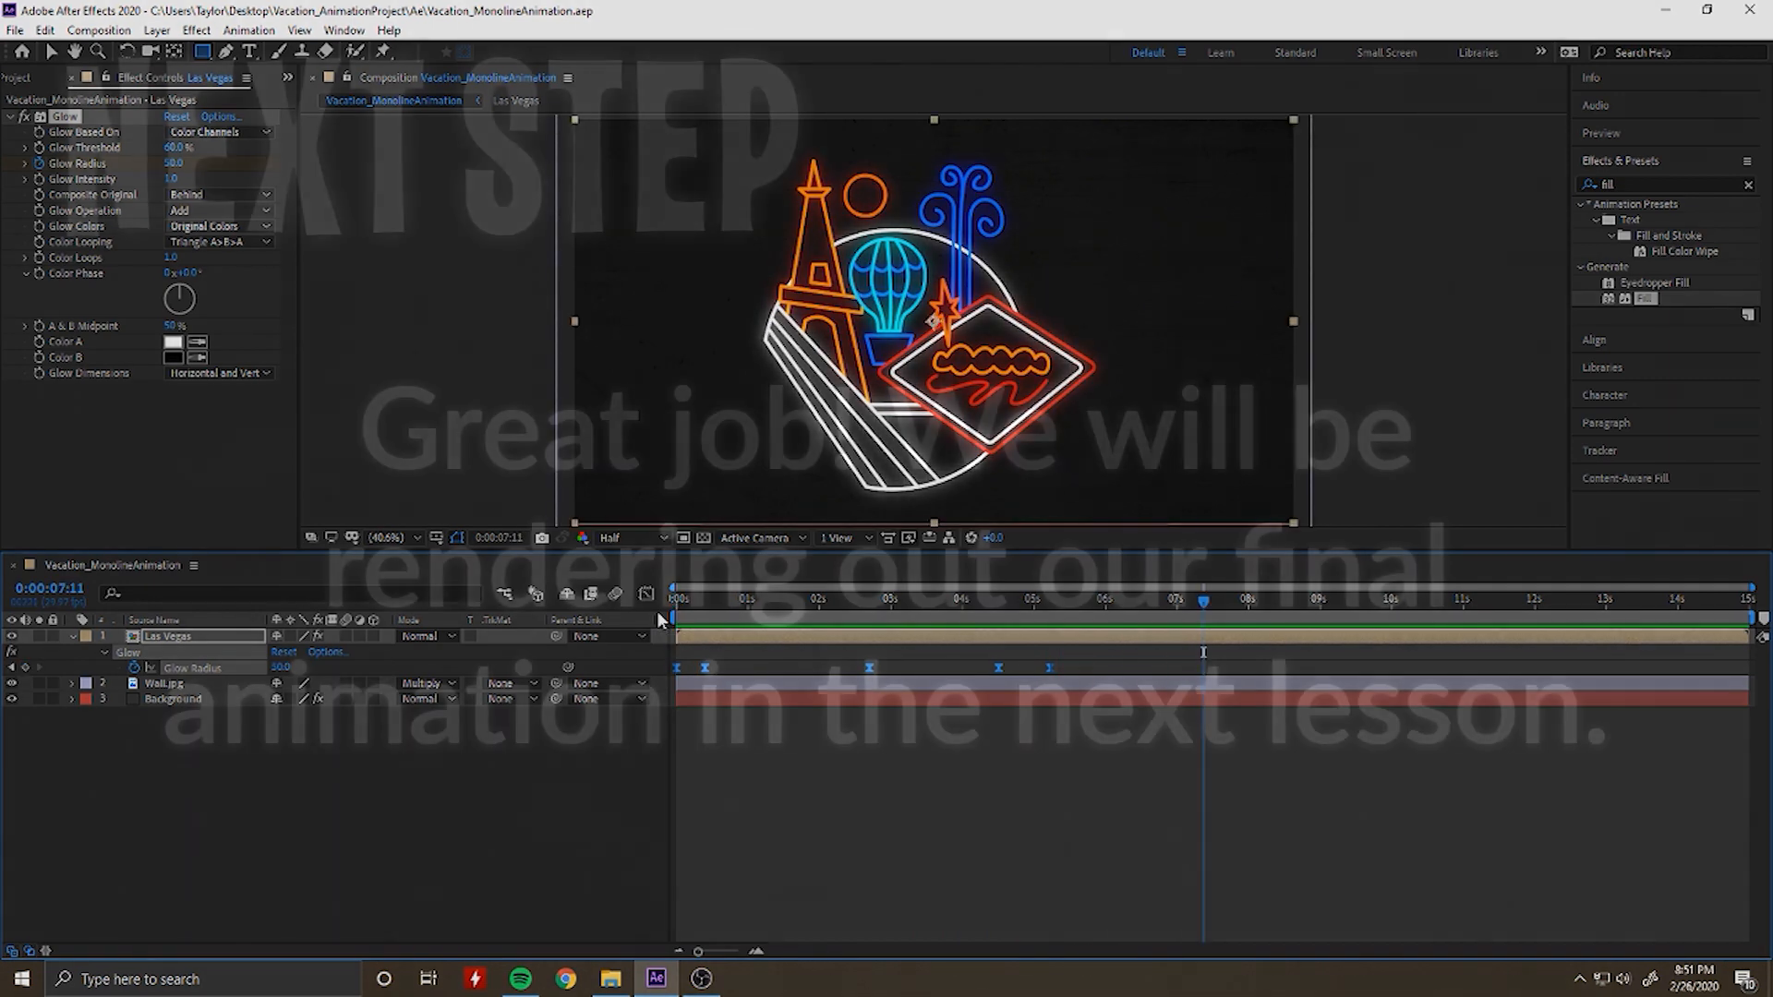